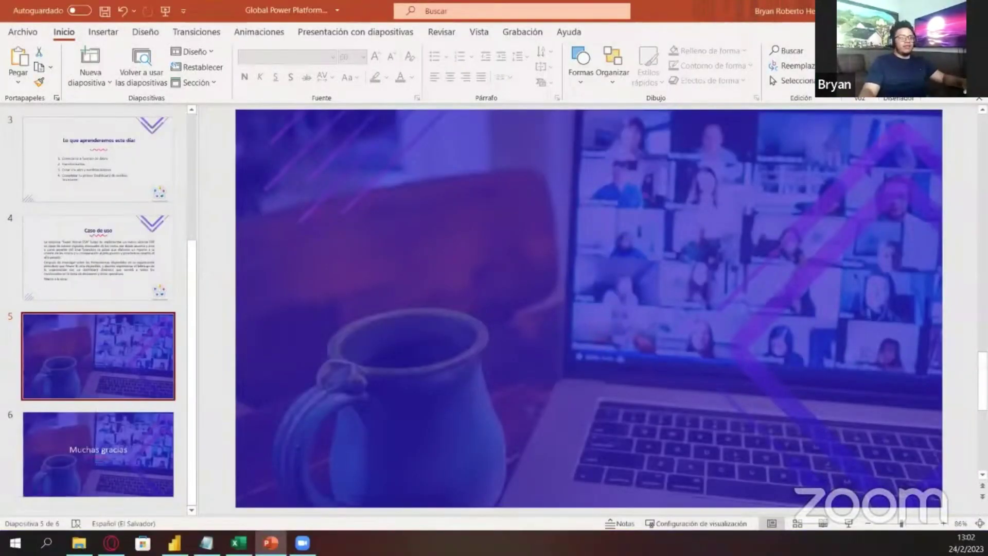
Show the desktop, search Windows for Power BI Desktop and open it
{"action": "key", "text": "super+d"}
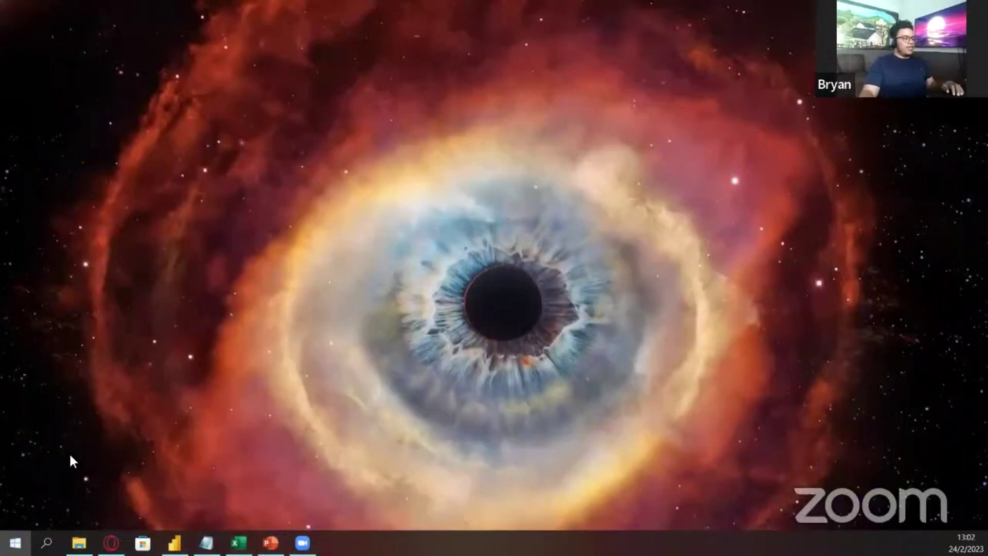
{"action": "key", "text": "super"}
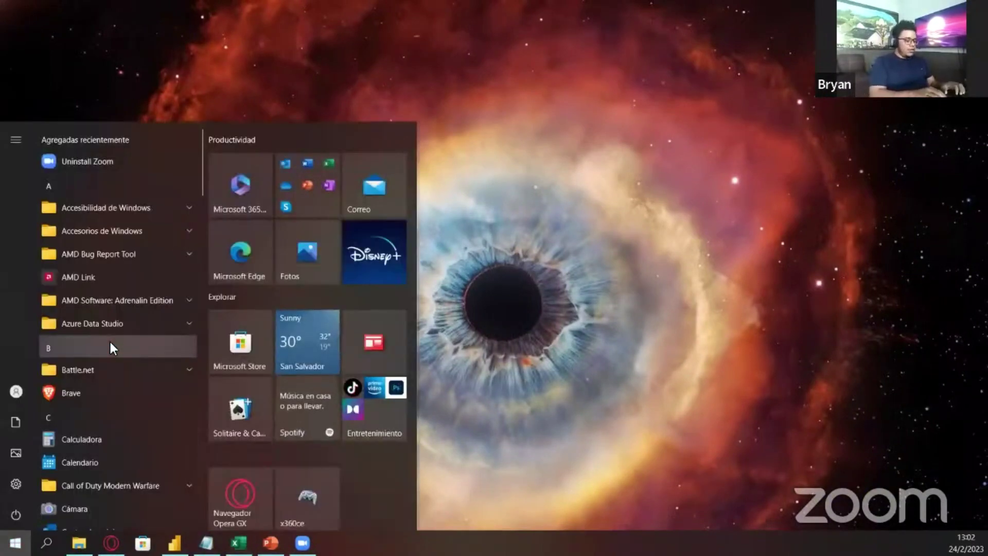
{"action": "key", "text": "super"}
{"action": "key", "text": "super"}
{"action": "type", "text": "pobe"}
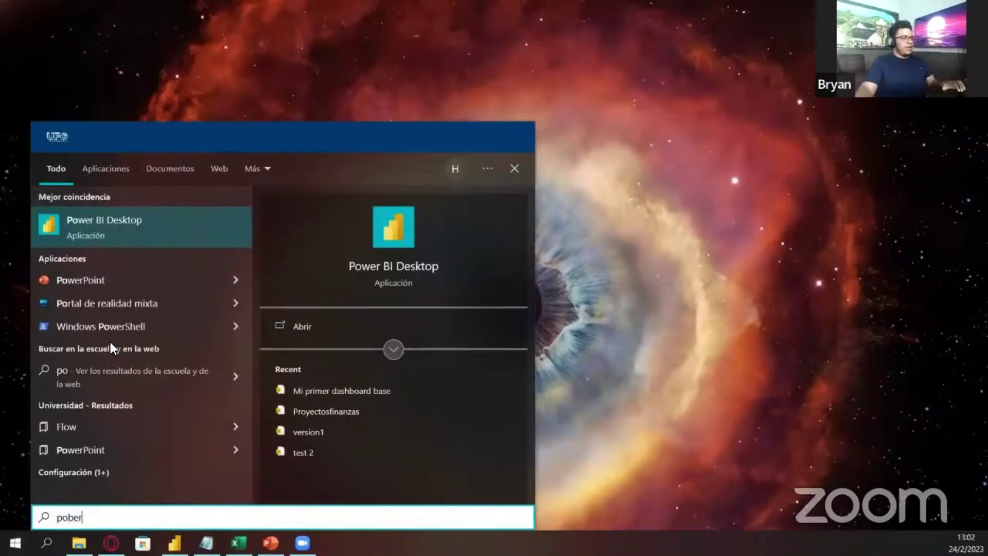
{"action": "type", "text": "r"}
{"action": "key", "text": "BackSpace"}
{"action": "key", "text": "BackSpace"}
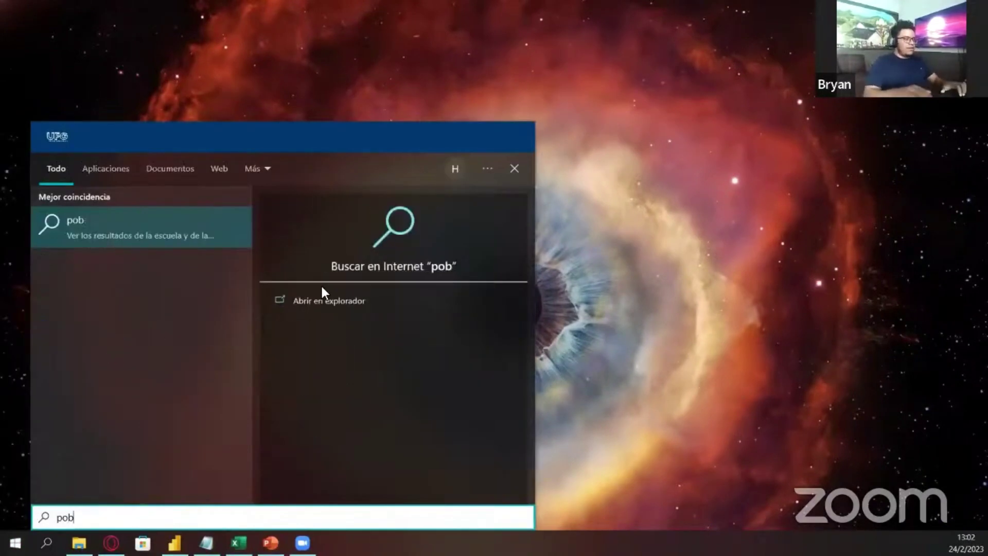
{"action": "type", "text": "w"}
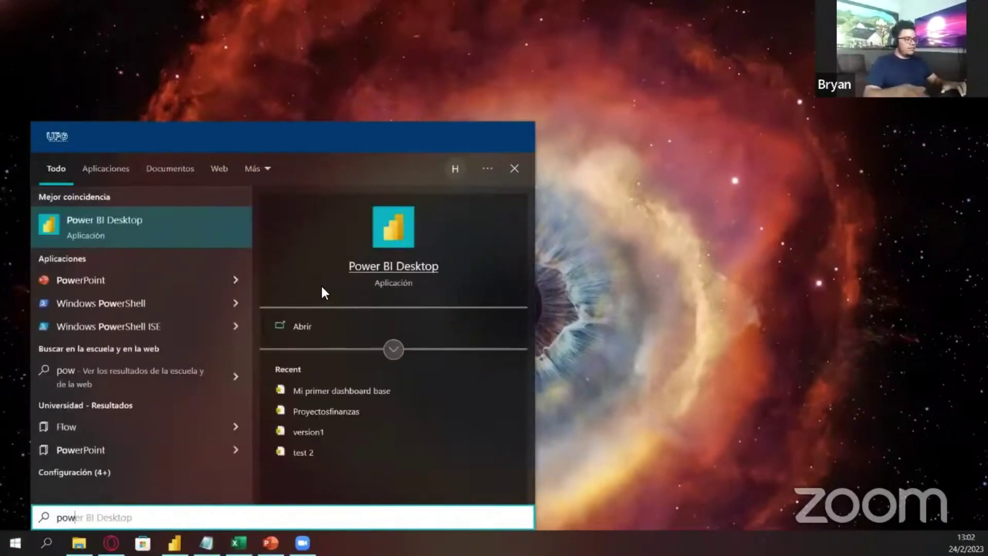
{"action": "left_click", "coordinate": [142, 228]}
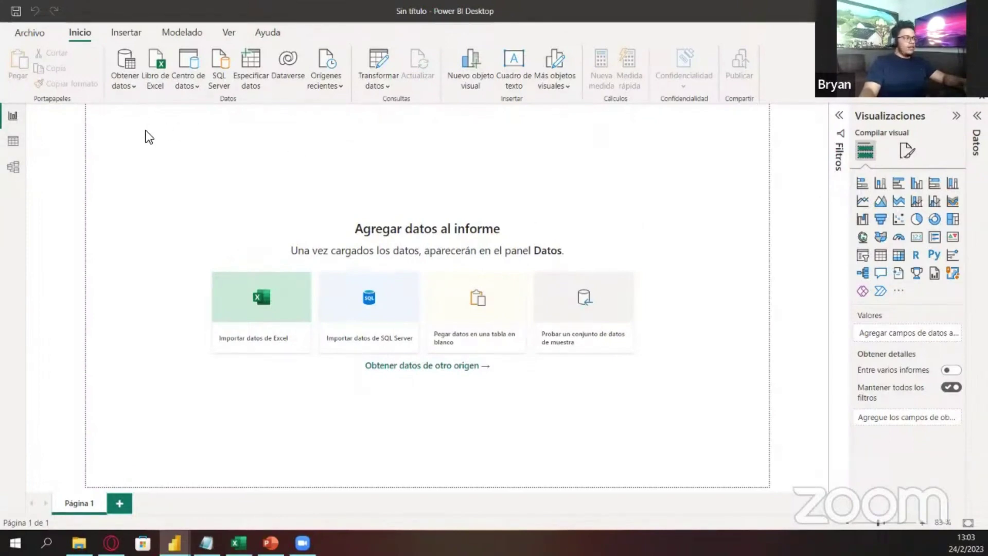
Start a new data connection using the Carpeta source from the full list of connectors
{"action": "left_click", "coordinate": [132, 88]}
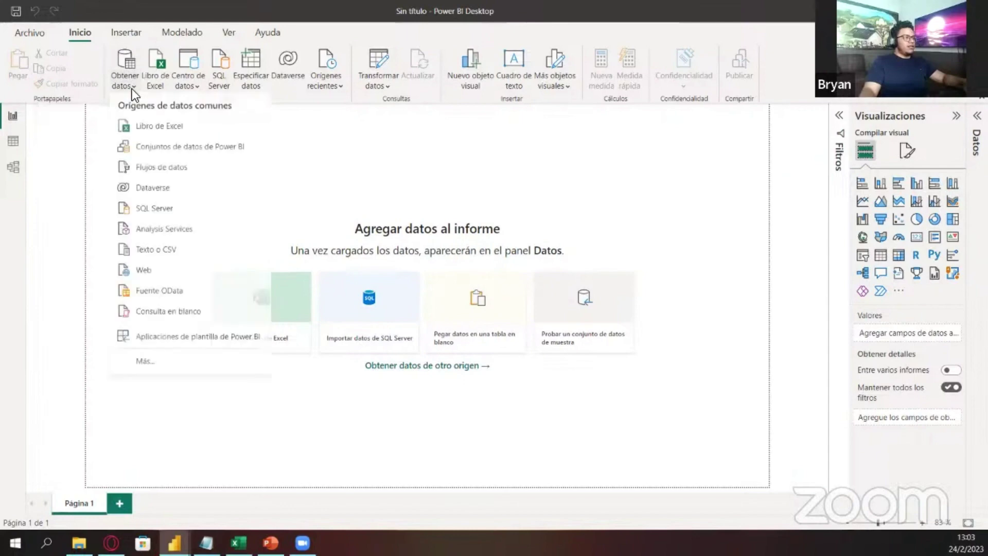
{"action": "left_click", "coordinate": [147, 363]}
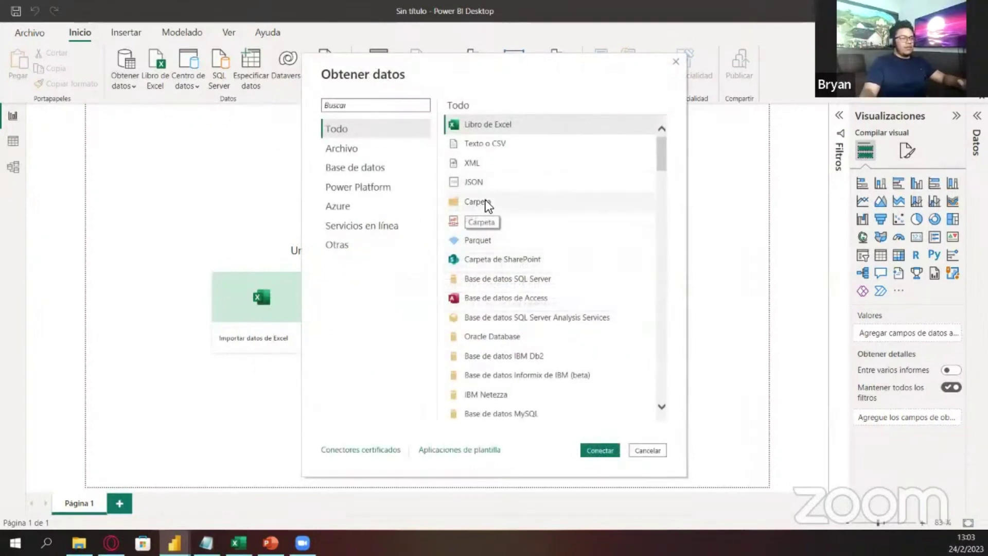
{"action": "left_click", "coordinate": [486, 201]}
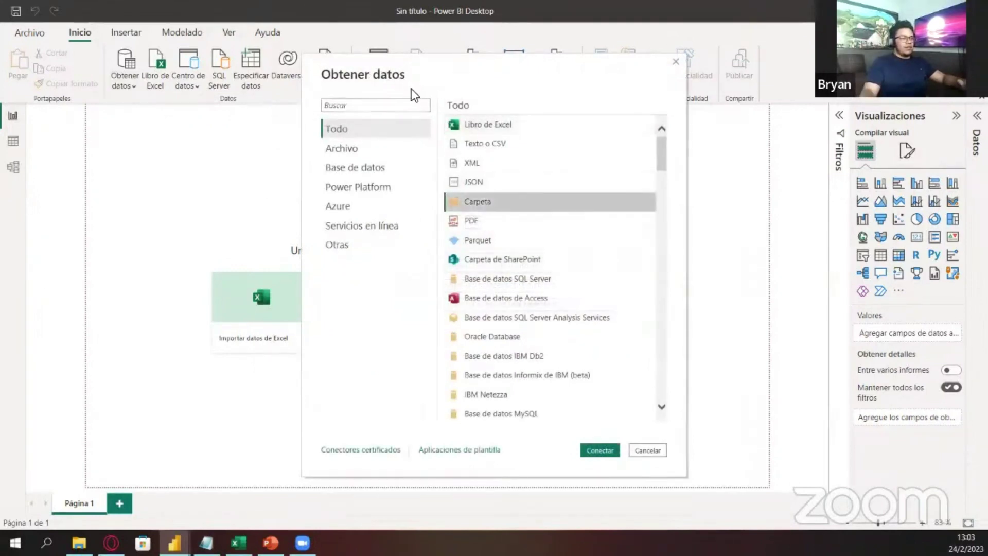
{"action": "left_click", "coordinate": [599, 451]}
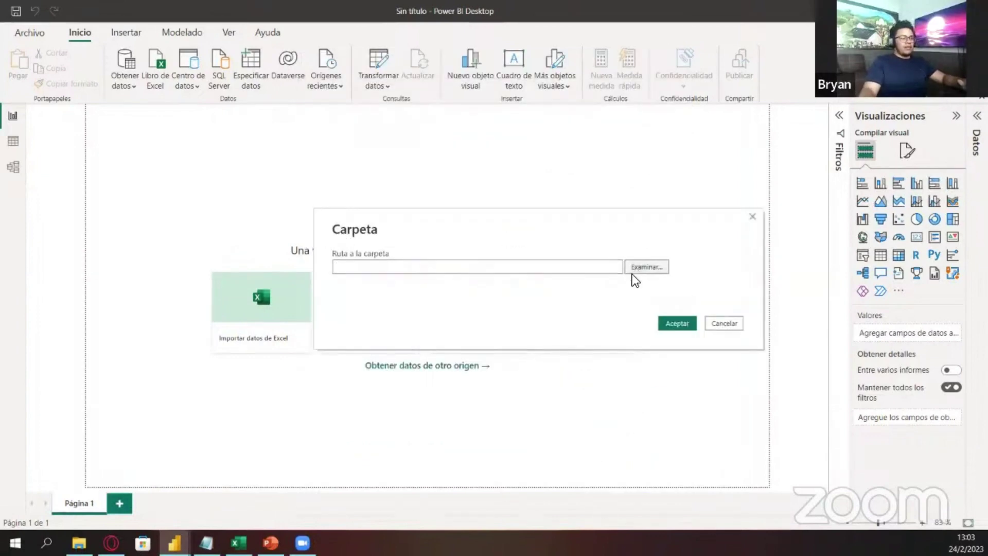
Set the folder path to Reportes de costo inside MI PRIMER DASHBOARD and connect to it
{"action": "left_click", "coordinate": [638, 269]}
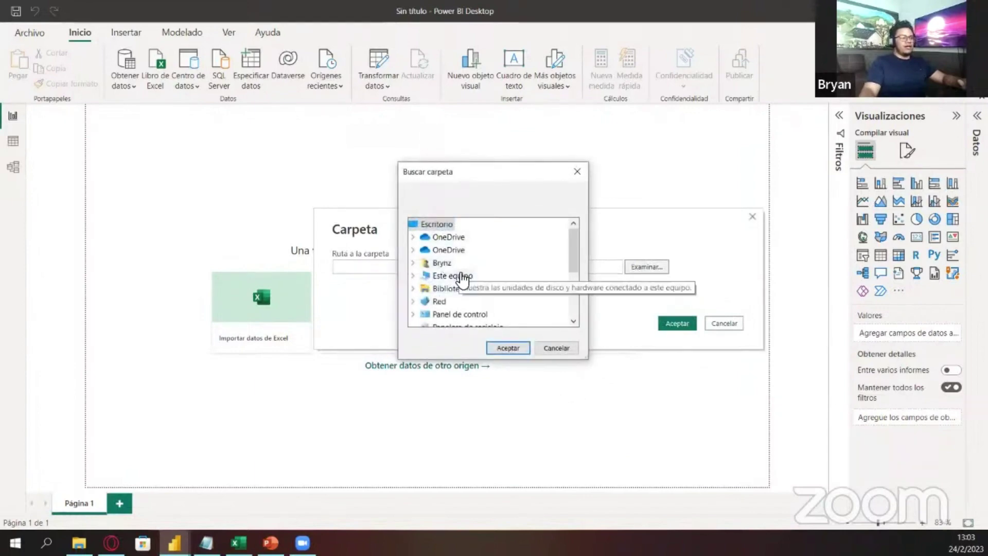
{"action": "scroll", "coordinate": [462, 279], "scroll_direction": "down", "scroll_amount": 2}
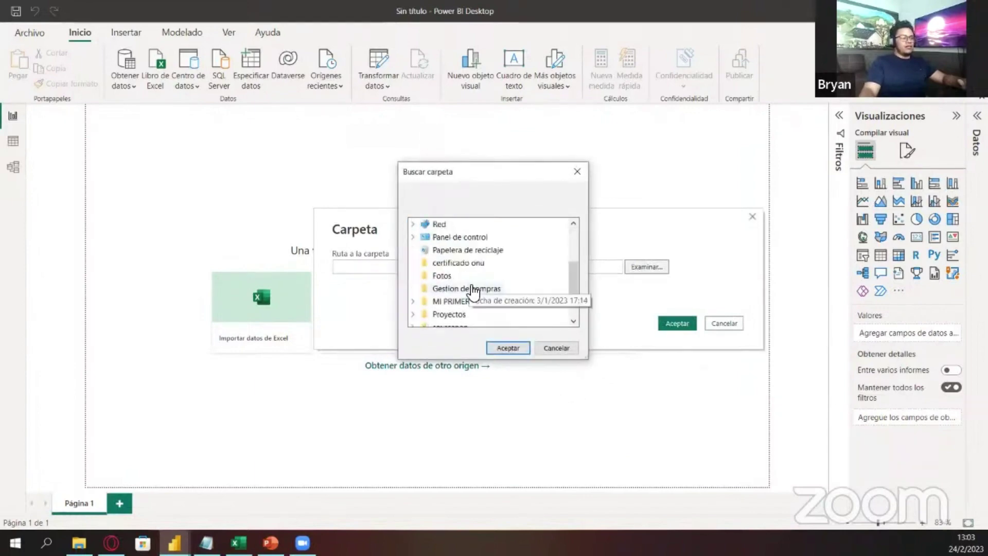
{"action": "left_click", "coordinate": [413, 302]}
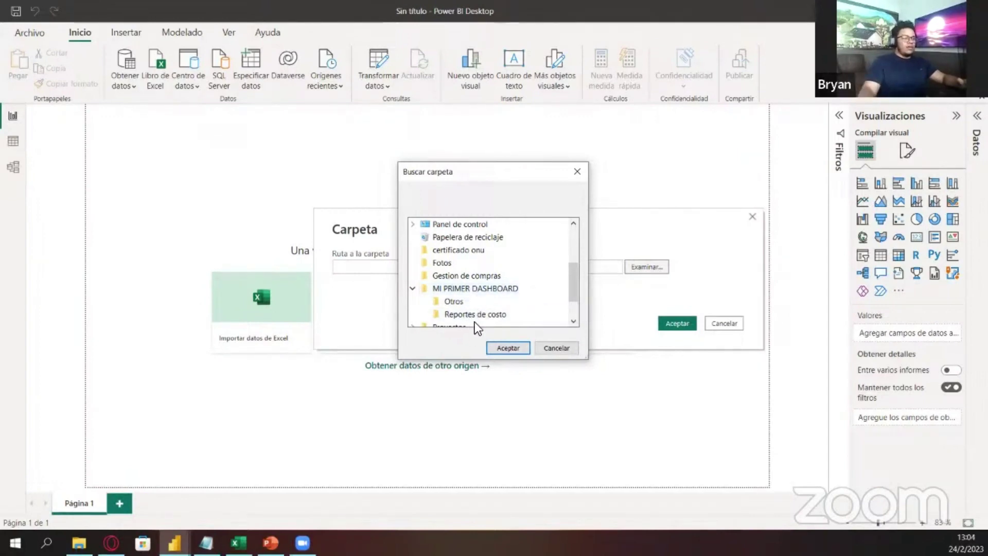
{"action": "left_click", "coordinate": [460, 318]}
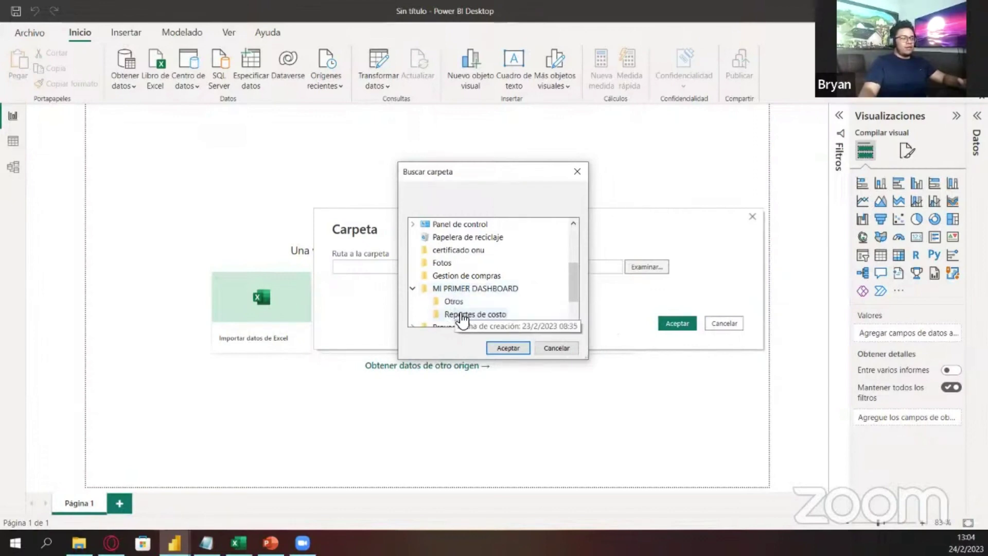
{"action": "left_click", "coordinate": [511, 348]}
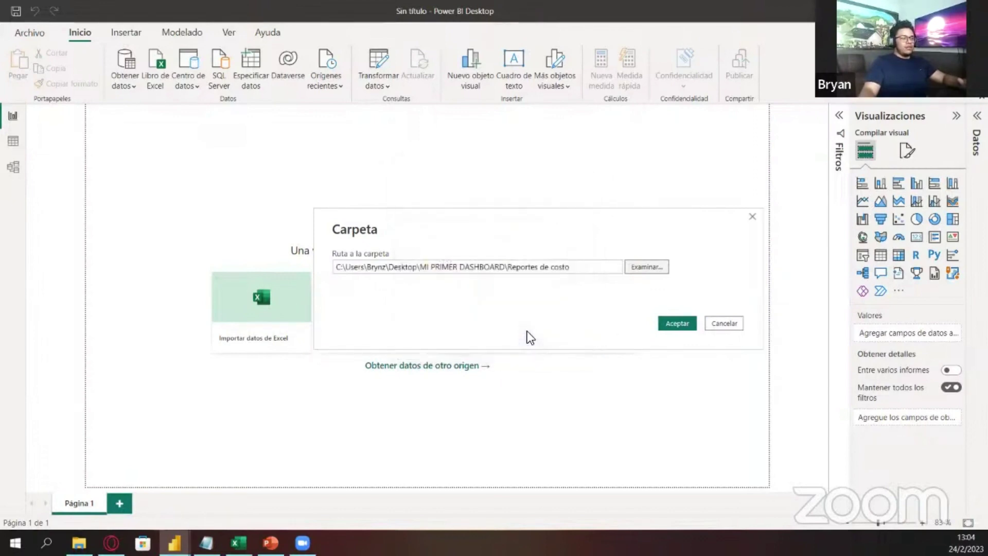
{"action": "left_click", "coordinate": [669, 323]}
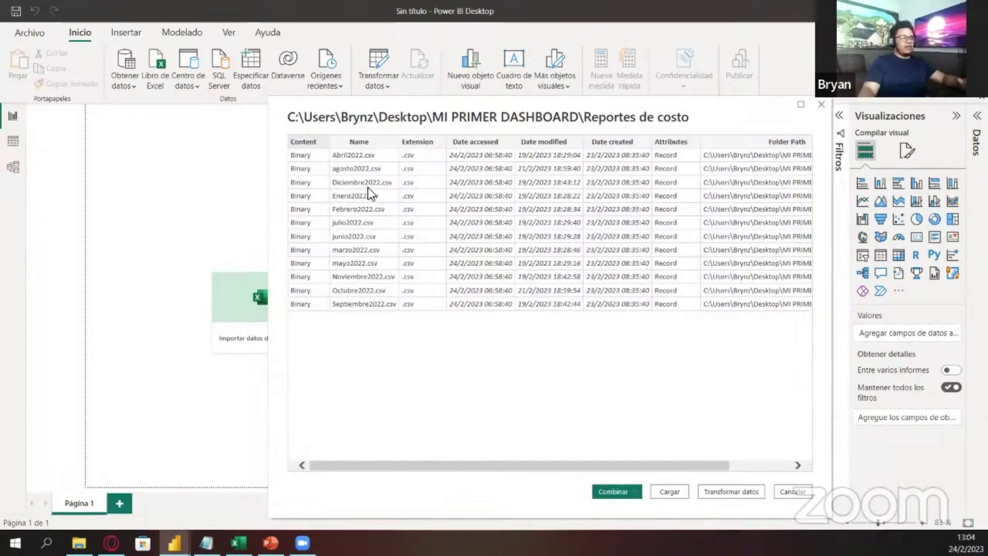
Combine and load the folder's monthly CSV files, using Primer archivo as the sample file and Coma as the delimiter
{"action": "left_click_drag", "start_coordinate": [469, 464], "coordinate": [530, 468]}
{"action": "left_click_drag", "start_coordinate": [660, 466], "coordinate": [432, 466]}
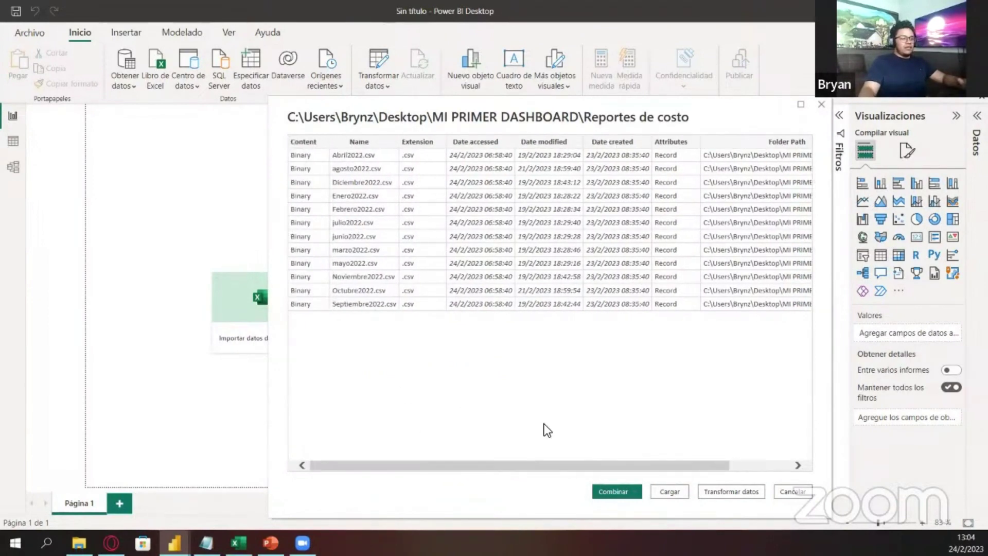
{"action": "left_click", "coordinate": [617, 493]}
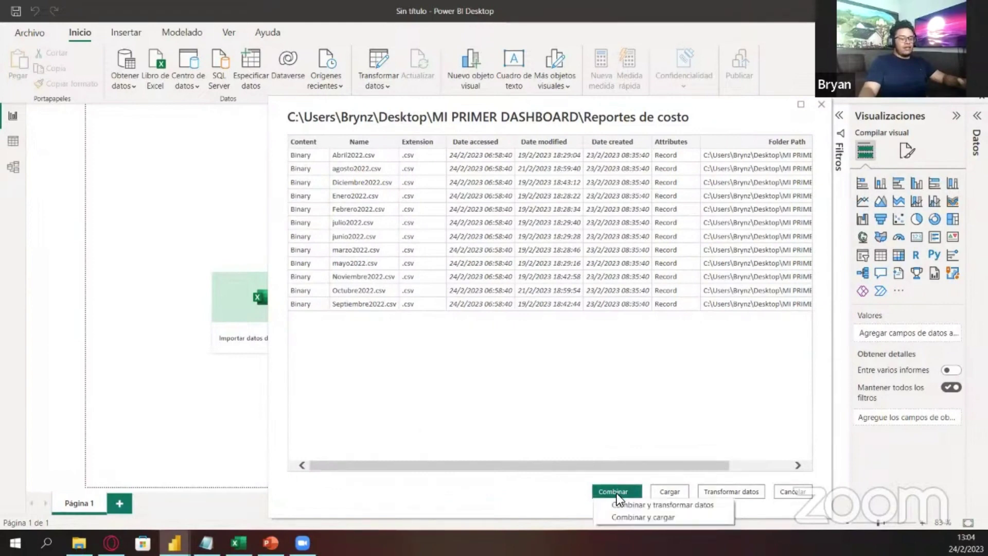
{"action": "left_click", "coordinate": [644, 514]}
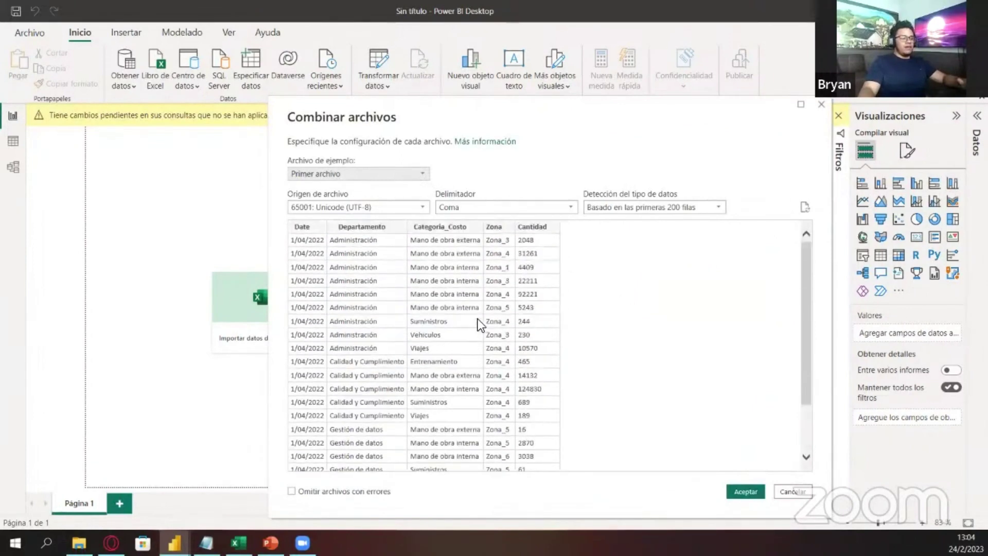
{"action": "left_click", "coordinate": [742, 490]}
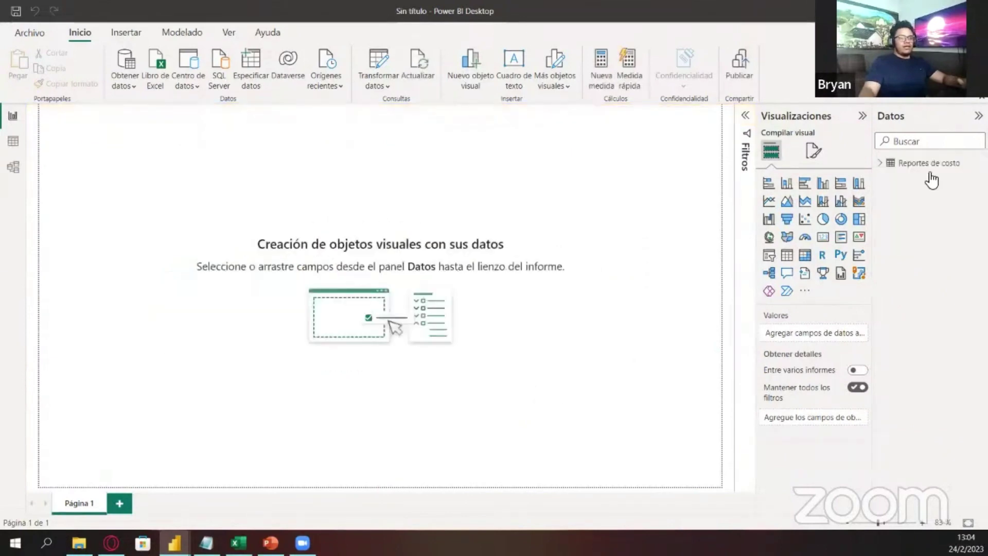
Examine the combined rows of the Reportes de costo table in the data view, and return to the report view
{"action": "left_click", "coordinate": [16, 145]}
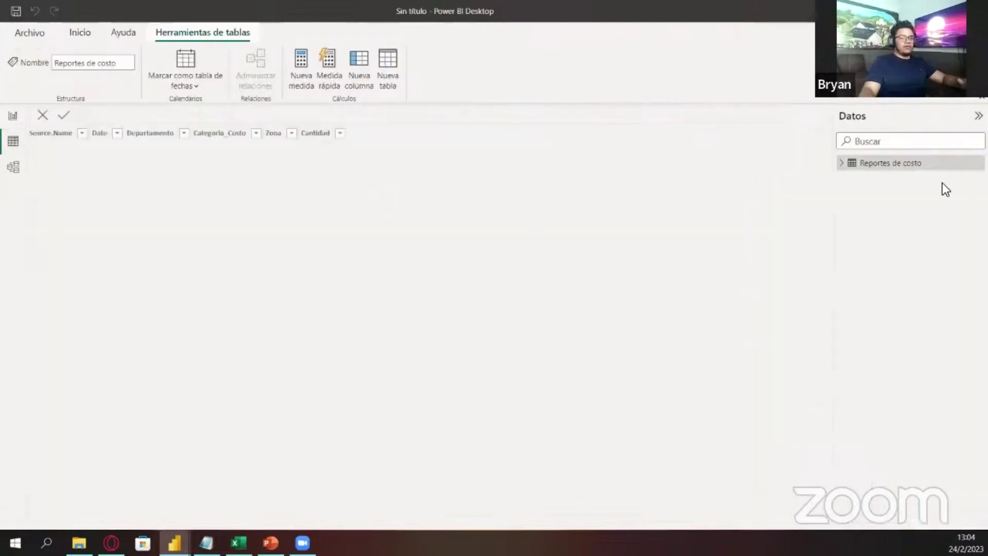
{"action": "scroll", "coordinate": [236, 314], "scroll_direction": "down", "scroll_amount": 20}
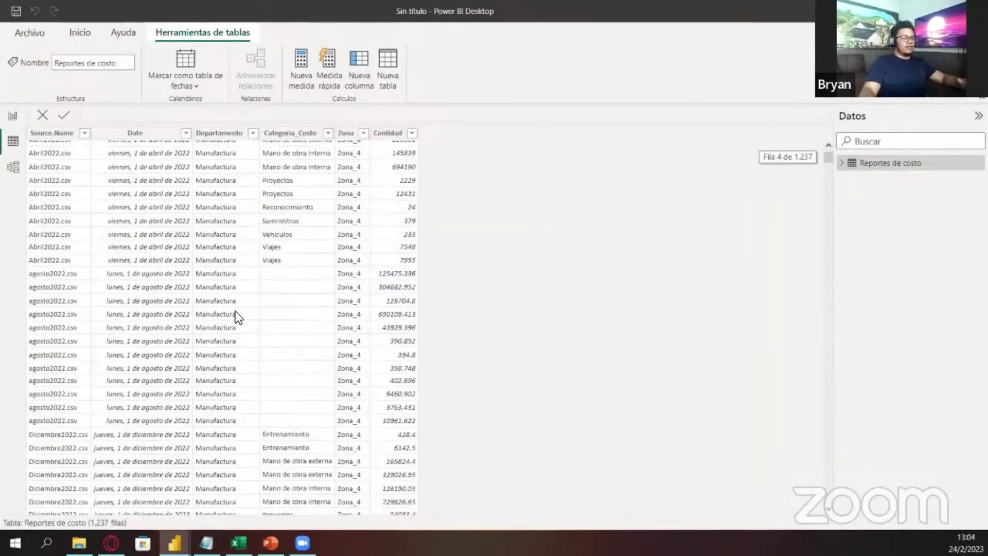
{"action": "scroll", "coordinate": [264, 350], "scroll_direction": "up", "scroll_amount": 20}
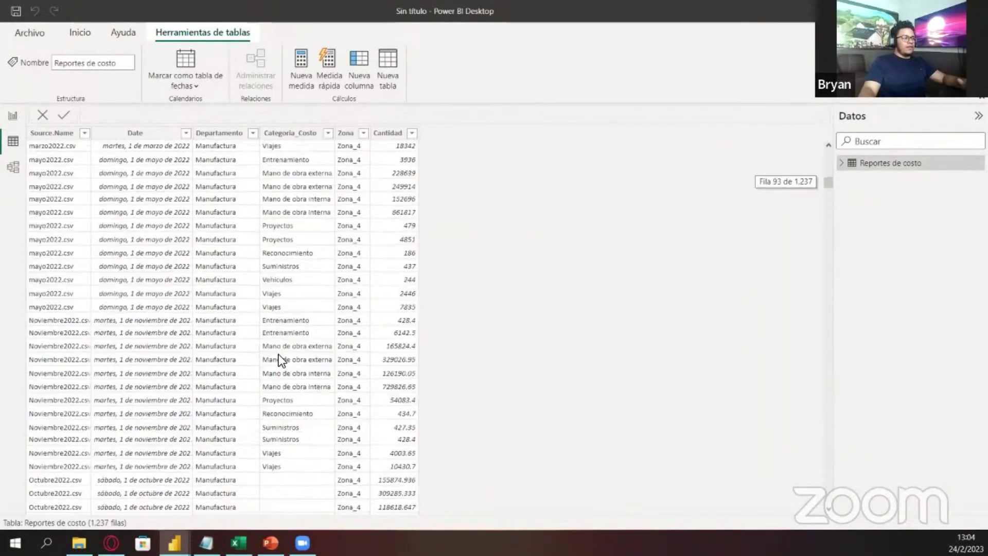
{"action": "scroll", "coordinate": [283, 350], "scroll_direction": "up", "scroll_amount": 8}
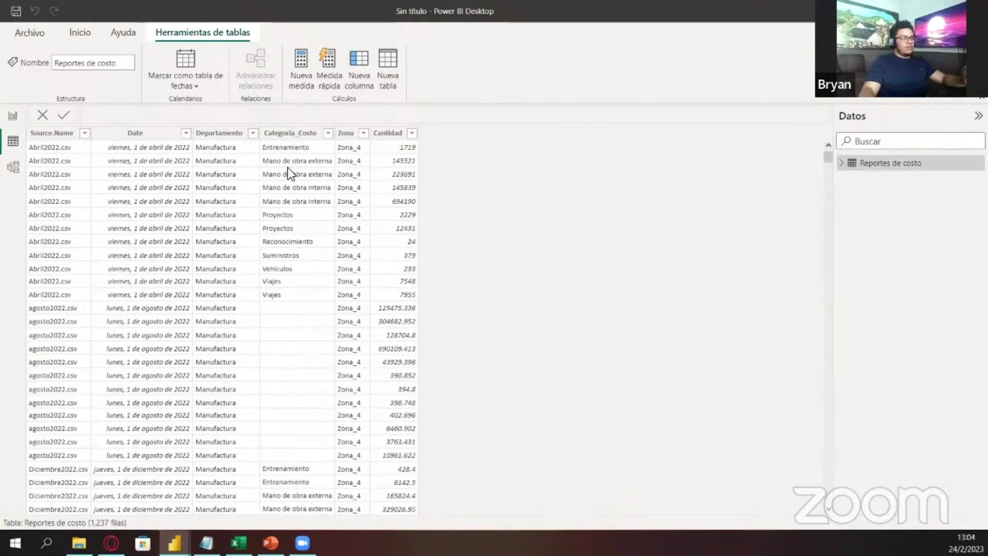
{"action": "scroll", "coordinate": [305, 360], "scroll_direction": "down", "scroll_amount": 2}
{"action": "scroll", "coordinate": [305, 363], "scroll_direction": "down", "scroll_amount": 18}
{"action": "scroll", "coordinate": [306, 362], "scroll_direction": "down", "scroll_amount": 18}
{"action": "scroll", "coordinate": [307, 316], "scroll_direction": "down", "scroll_amount": 14}
{"action": "scroll", "coordinate": [307, 340], "scroll_direction": "down", "scroll_amount": 20}
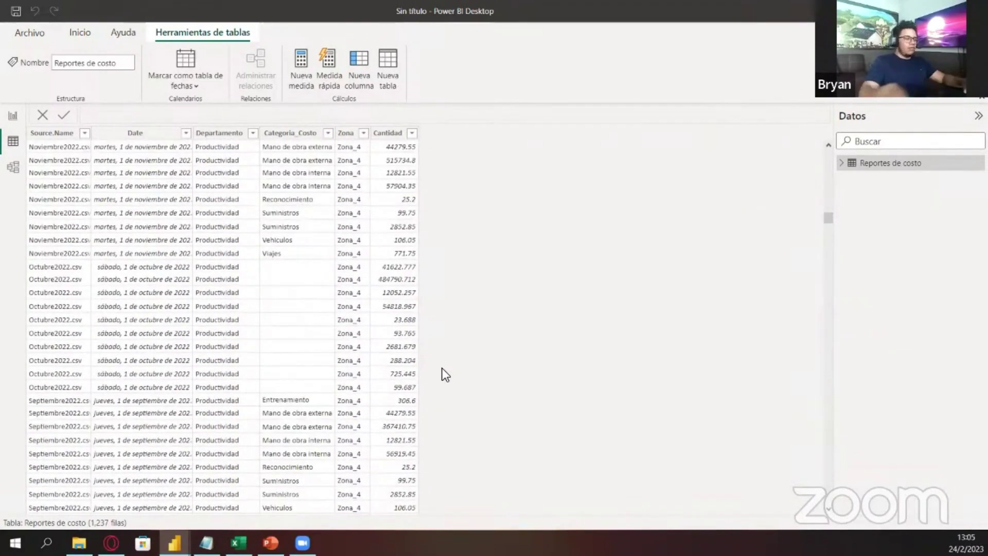
{"action": "scroll", "coordinate": [361, 376], "scroll_direction": "down", "scroll_amount": 15}
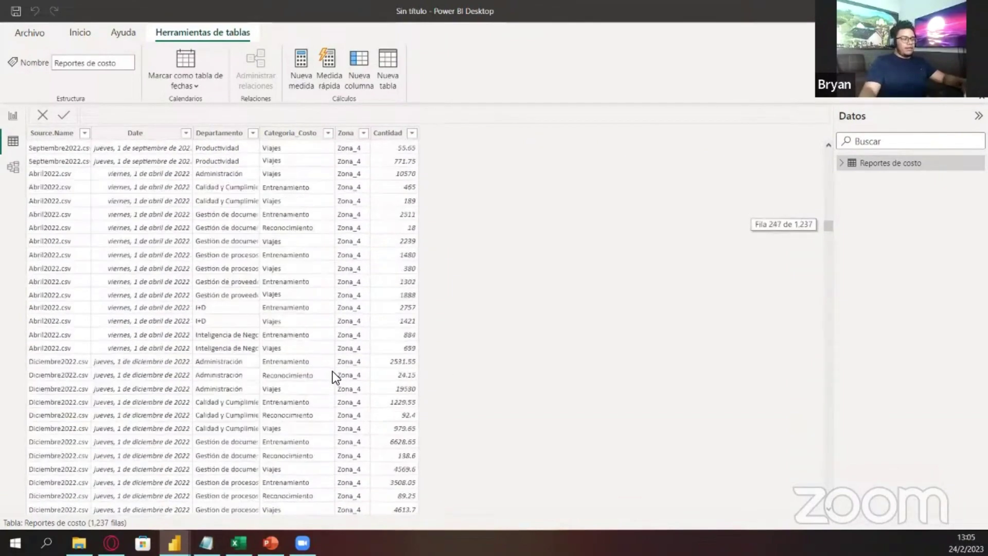
{"action": "scroll", "coordinate": [338, 381], "scroll_direction": "down", "scroll_amount": 20}
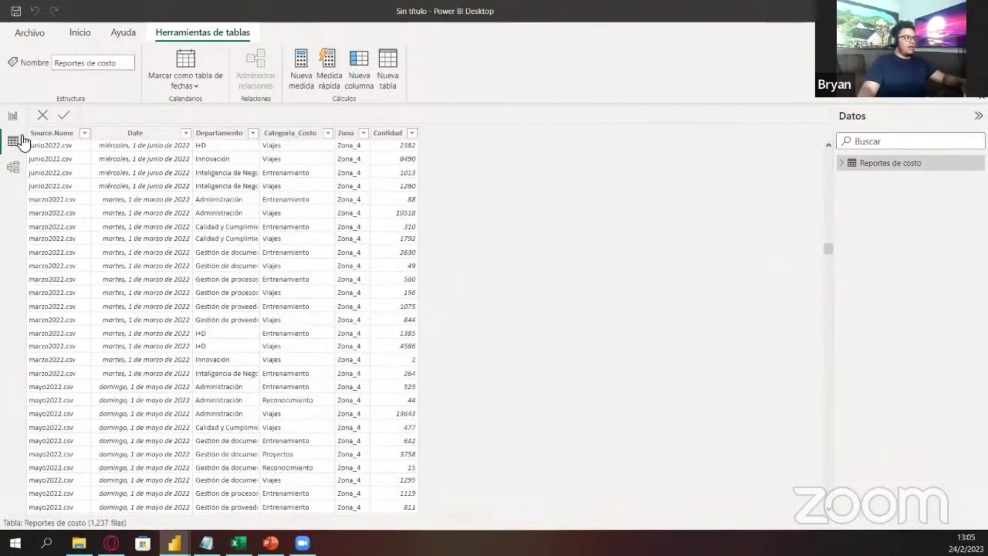
{"action": "left_click", "coordinate": [14, 116]}
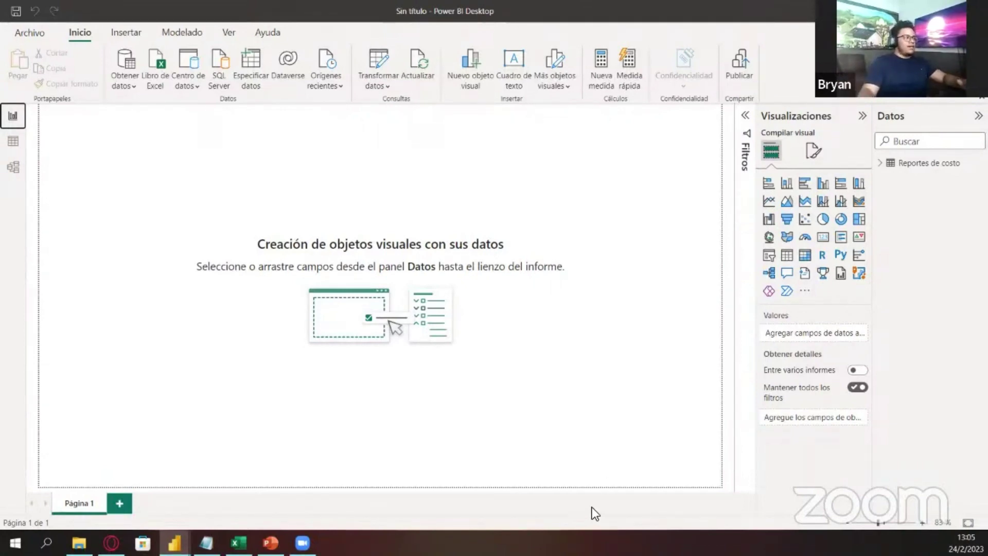
Connect to the SQL Server database server powerplatformsv.database.windows.net in Importar mode
{"action": "left_click", "coordinate": [126, 87]}
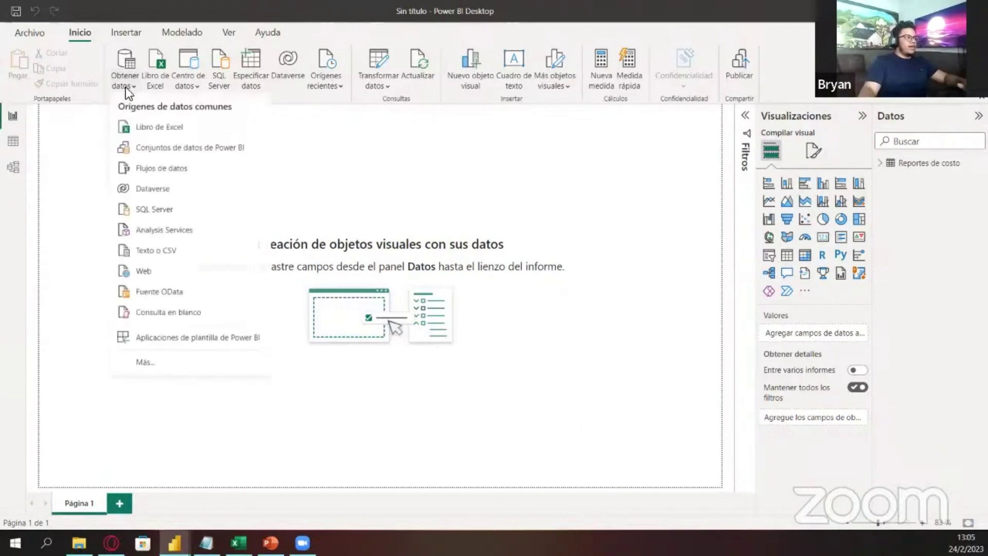
{"action": "left_click", "coordinate": [164, 213]}
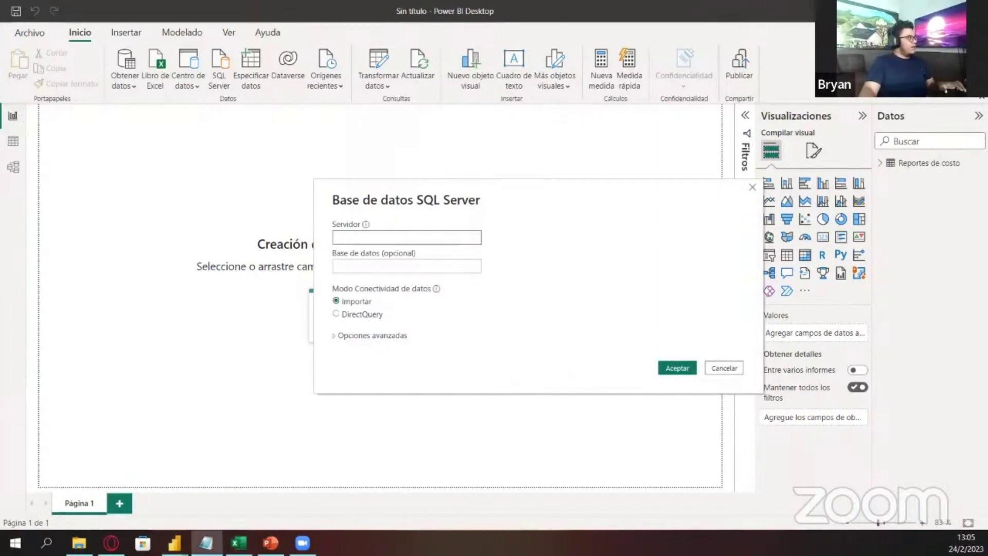
{"action": "left_click", "coordinate": [356, 245]}
{"action": "type", "text": "powerplatformsv.database.windows.net"}
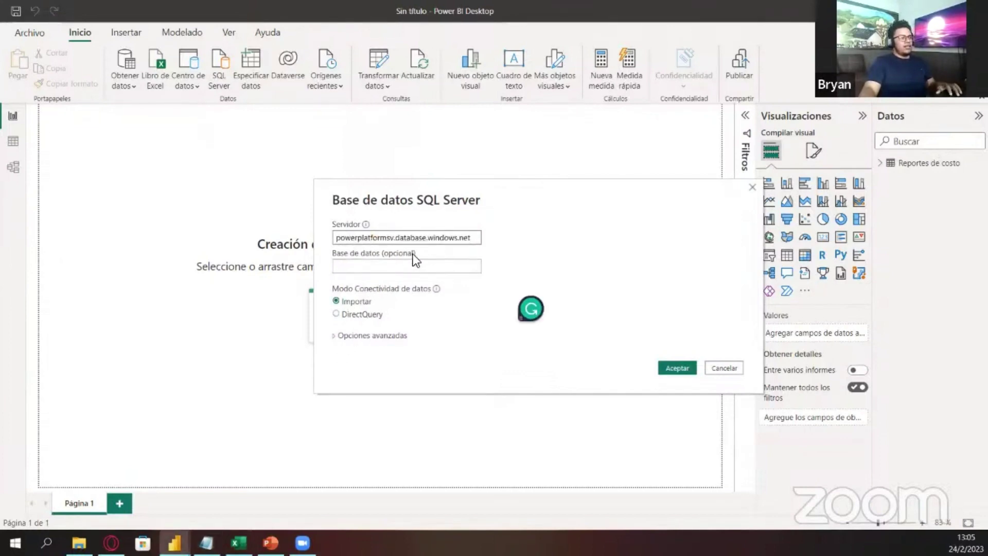
{"action": "left_click", "coordinate": [669, 369]}
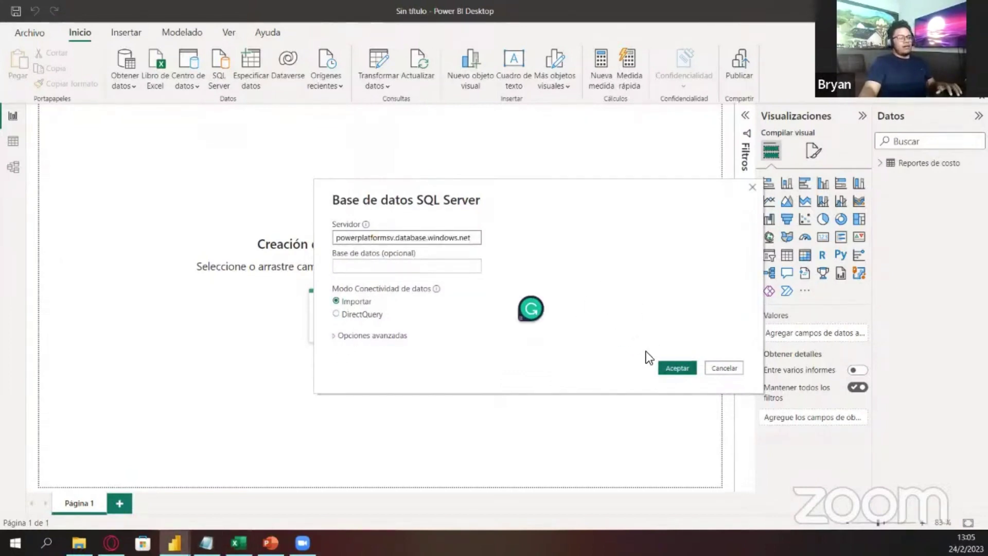
{"action": "left_click", "coordinate": [672, 369]}
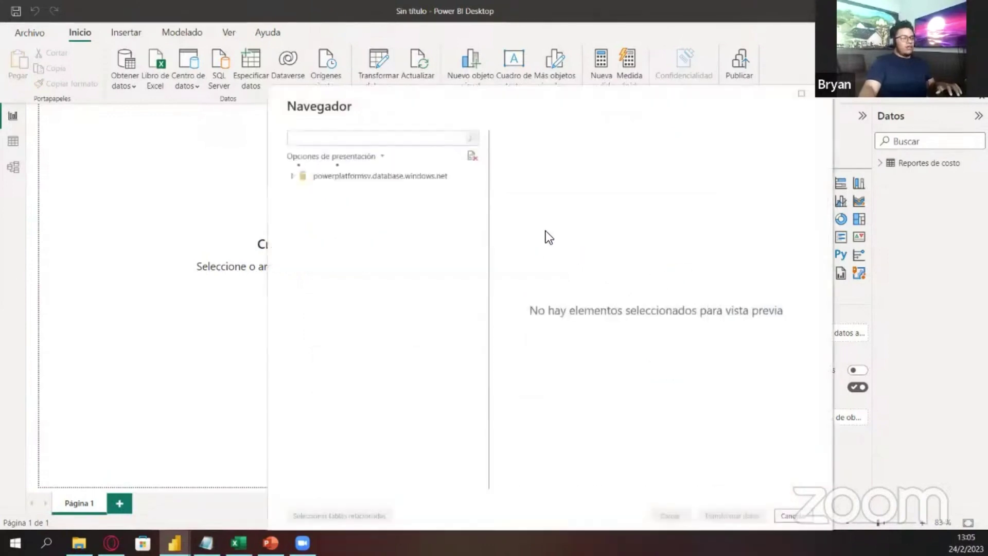
Load the Presupuesto table from the powerplatformsv database after previewing its rows
{"action": "left_click_drag", "start_coordinate": [513, 93], "coordinate": [458, 69]}
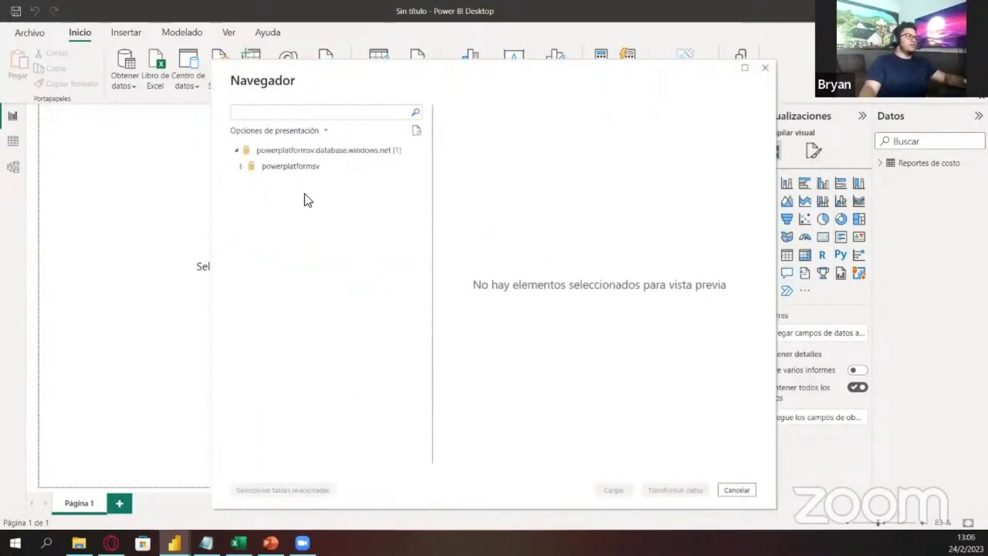
{"action": "left_click", "coordinate": [245, 168]}
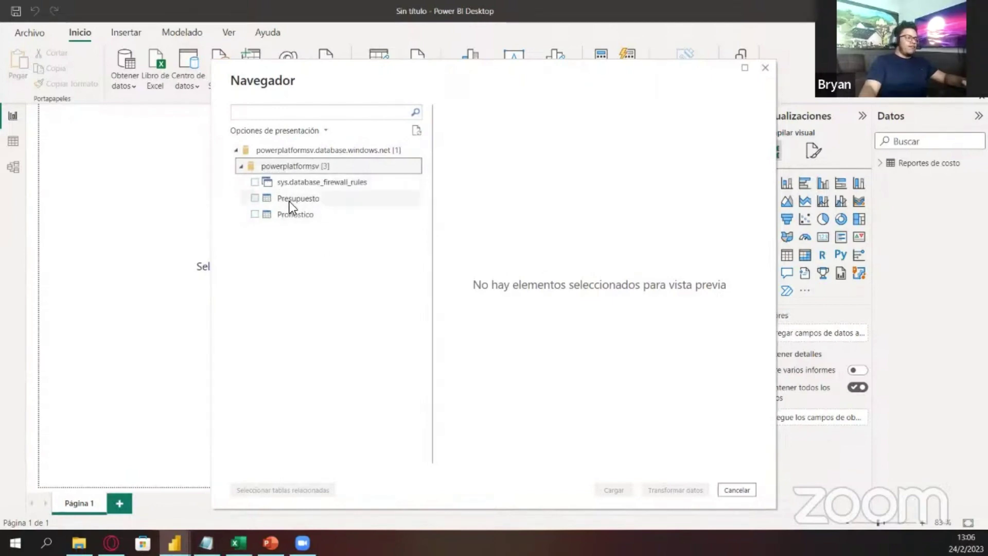
{"action": "left_click", "coordinate": [255, 198]}
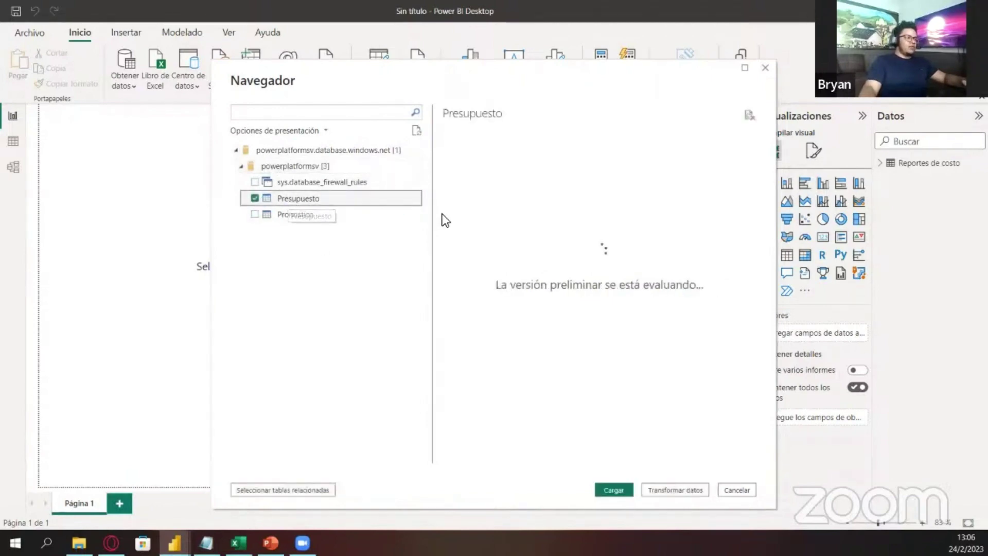
{"action": "mouse_move", "coordinate": [623, 460]}
{"action": "left_mouse_down"}
{"action": "mouse_move", "coordinate": [673, 460]}
{"action": "mouse_move", "coordinate": [633, 459]}
{"action": "left_mouse_up"}
{"action": "scroll", "coordinate": [684, 327], "scroll_direction": "down", "scroll_amount": 4}
{"action": "scroll", "coordinate": [685, 326], "scroll_direction": "down", "scroll_amount": 3}
{"action": "scroll", "coordinate": [636, 317], "scroll_direction": "up", "scroll_amount": 3}
{"action": "scroll", "coordinate": [633, 299], "scroll_direction": "up", "scroll_amount": 4}
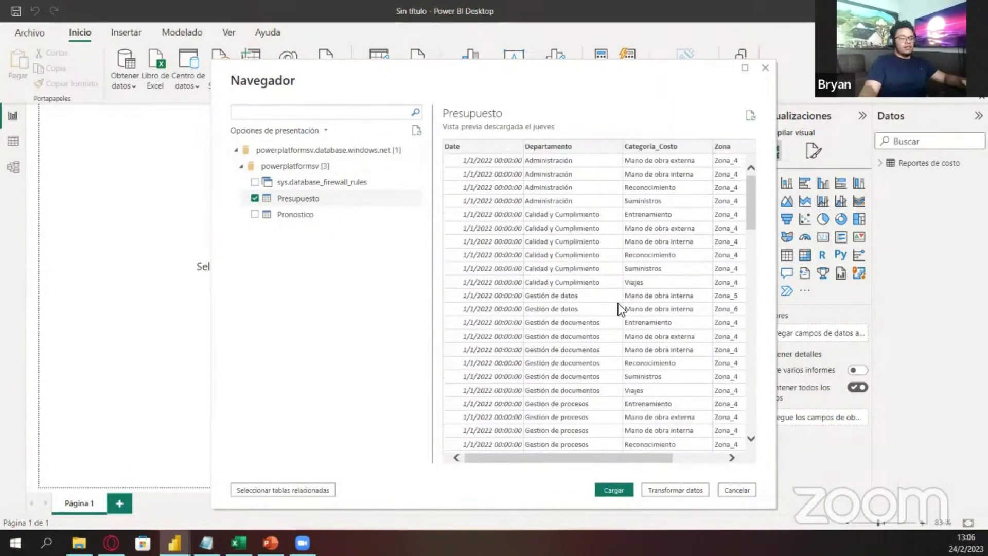
{"action": "left_click", "coordinate": [613, 491]}
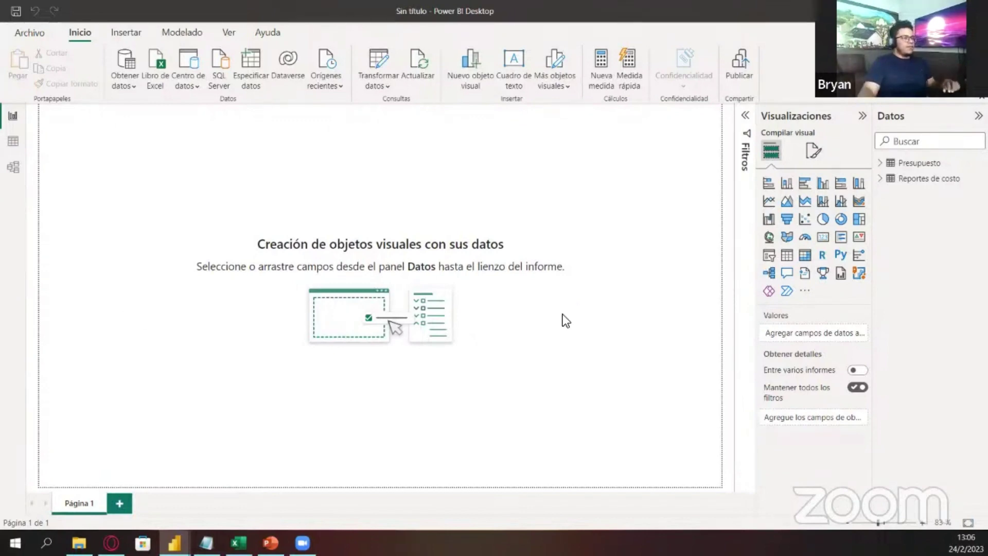
Set up another SQL Server source with server powerplatformsv.database.windows.net and database powerplatformsv in Importar mode
{"action": "left_click", "coordinate": [128, 87]}
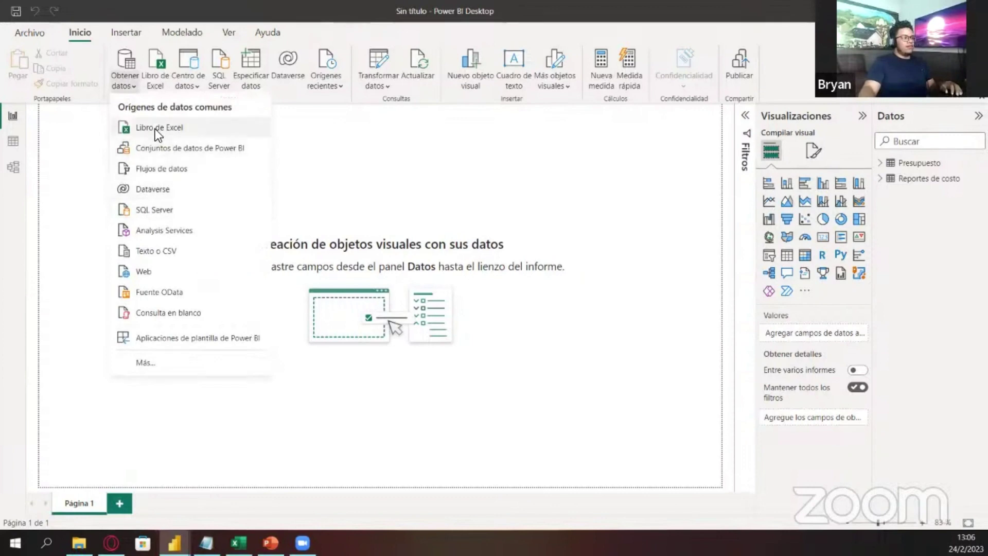
{"action": "left_click", "coordinate": [153, 211]}
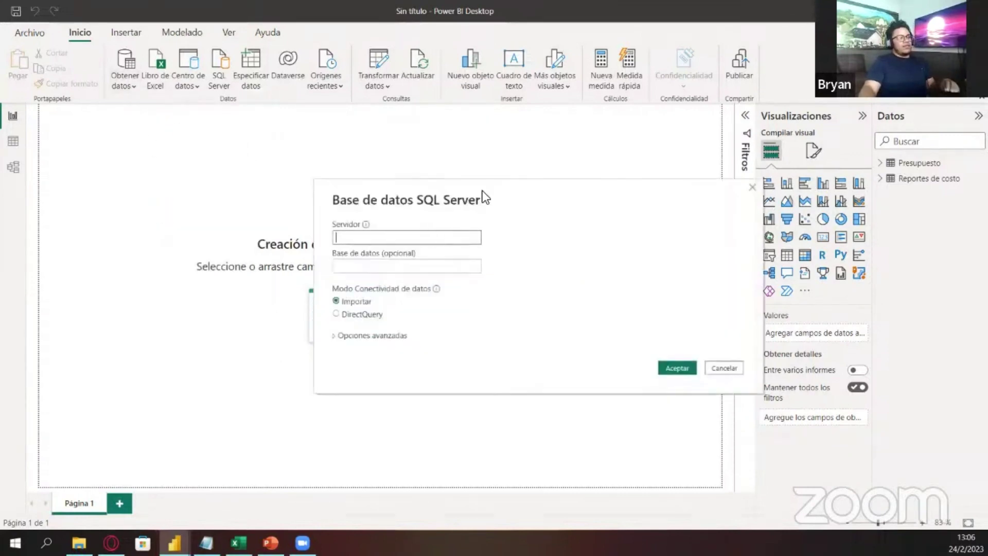
{"action": "left_click_drag", "start_coordinate": [483, 191], "coordinate": [371, 162]}
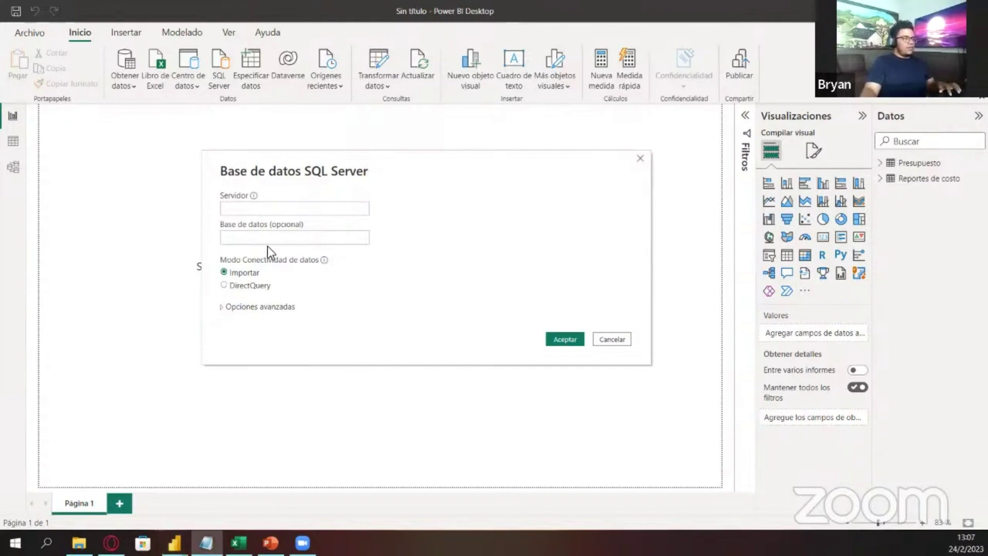
{"action": "left_click", "coordinate": [299, 208]}
{"action": "type", "text": "powerplatformsv.database.windows.net"}
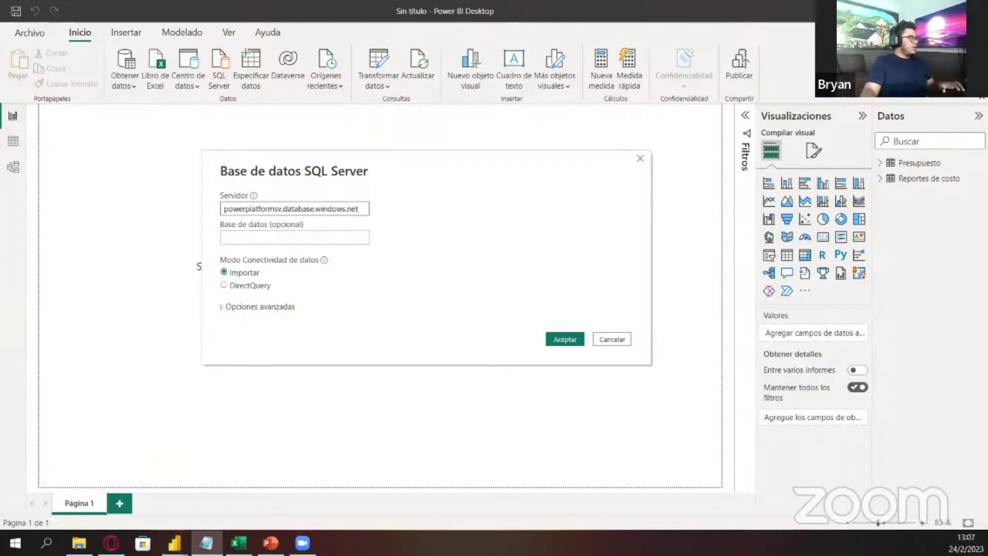
{"action": "left_click", "coordinate": [267, 237]}
{"action": "type", "text": "powerplatformsv"}
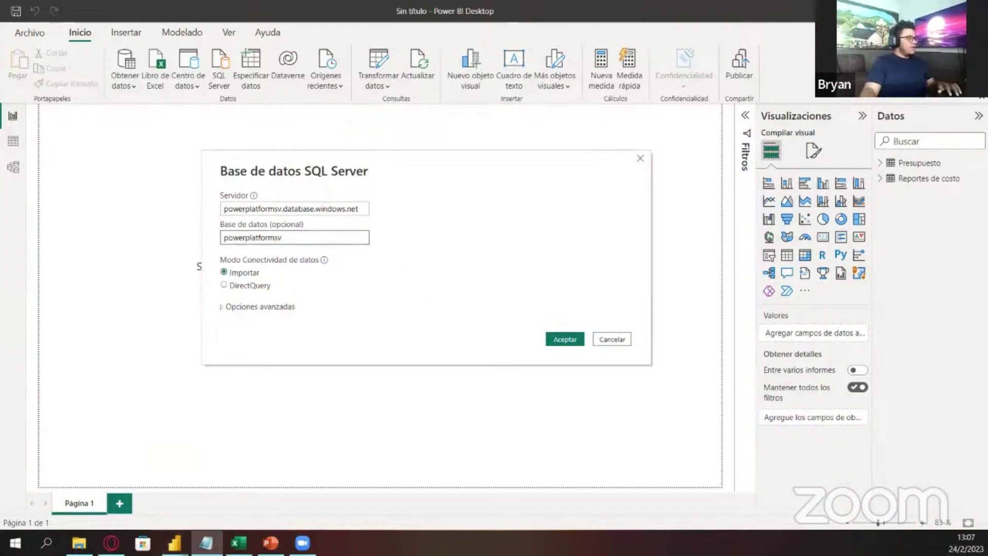
Add the SQL statement "Select * from dbo.pronostico" to the connection's advanced options and load the query result
{"action": "left_click", "coordinate": [222, 307]}
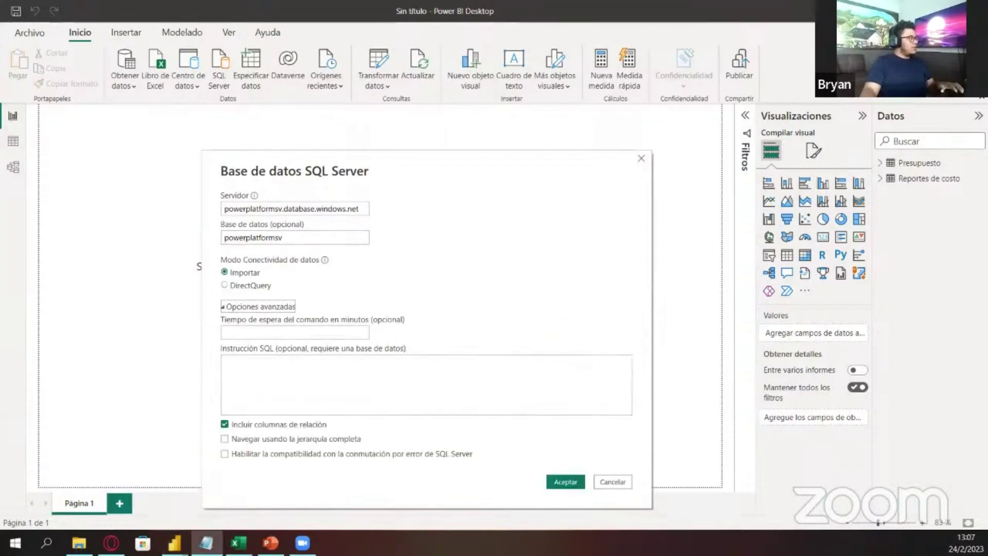
{"action": "left_click", "coordinate": [311, 399]}
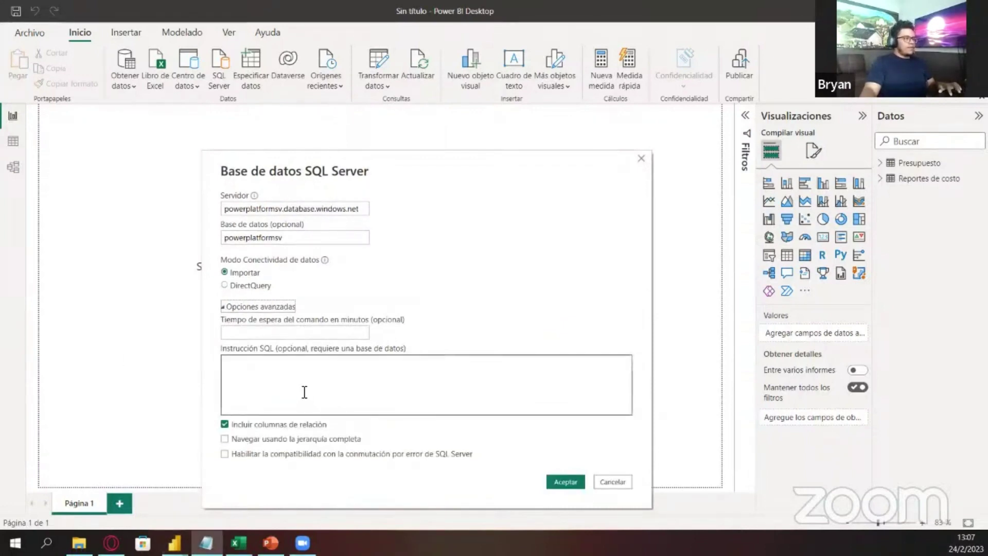
{"action": "type", "text": "Select * from dbo.pronostico"}
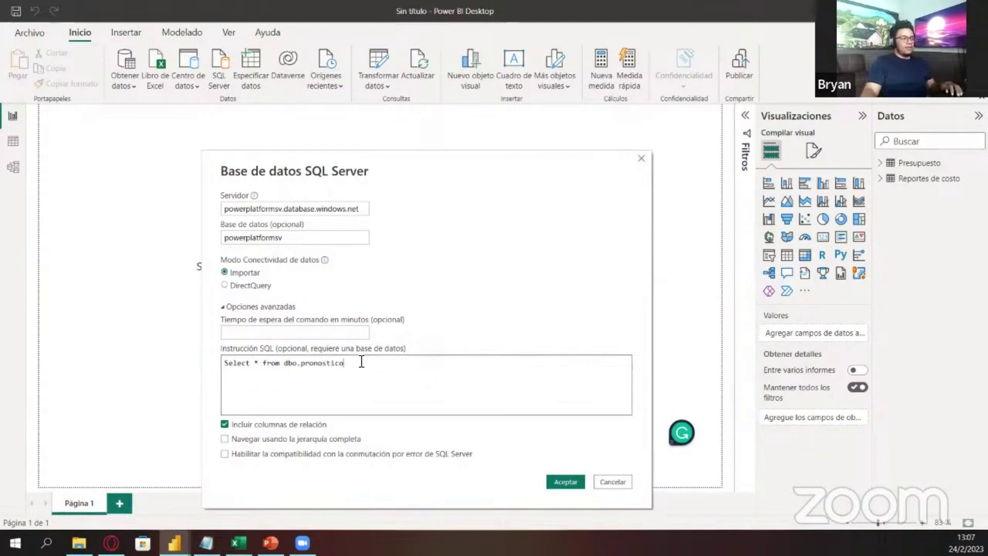
{"action": "left_click", "coordinate": [564, 481]}
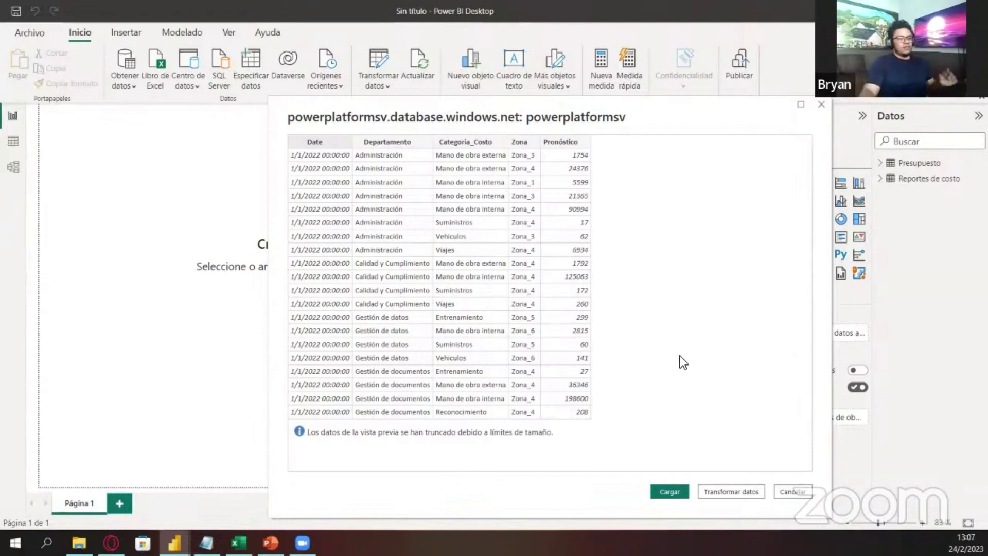
{"action": "left_click", "coordinate": [669, 492]}
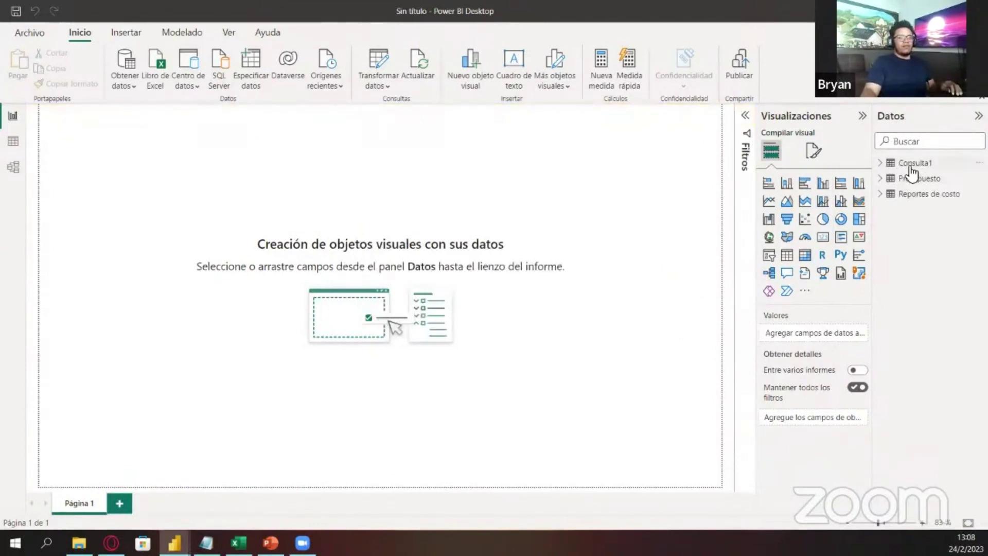
Rename the Consulta1 table as Pronosticos
{"action": "mouse_move", "coordinate": [912, 172]}
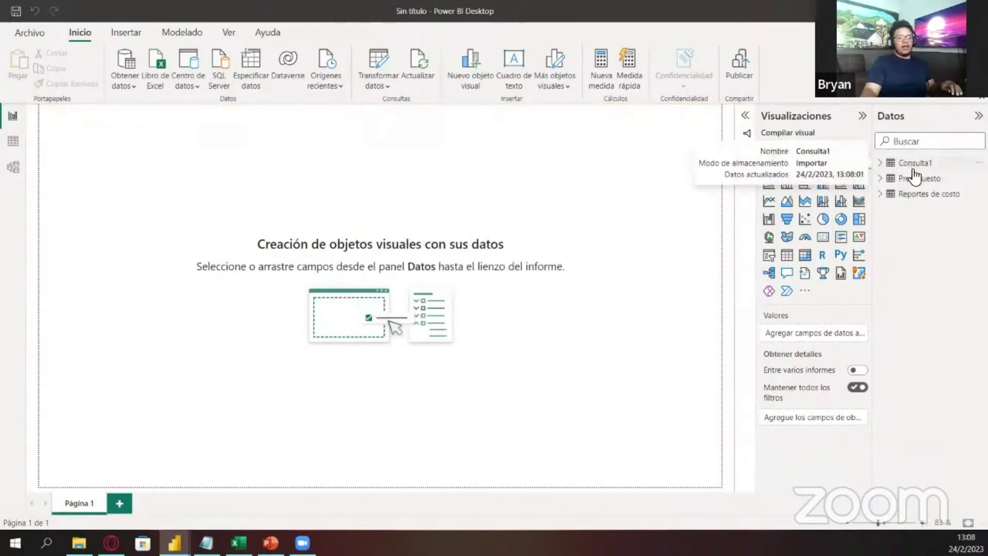
{"action": "right_click", "coordinate": [916, 162]}
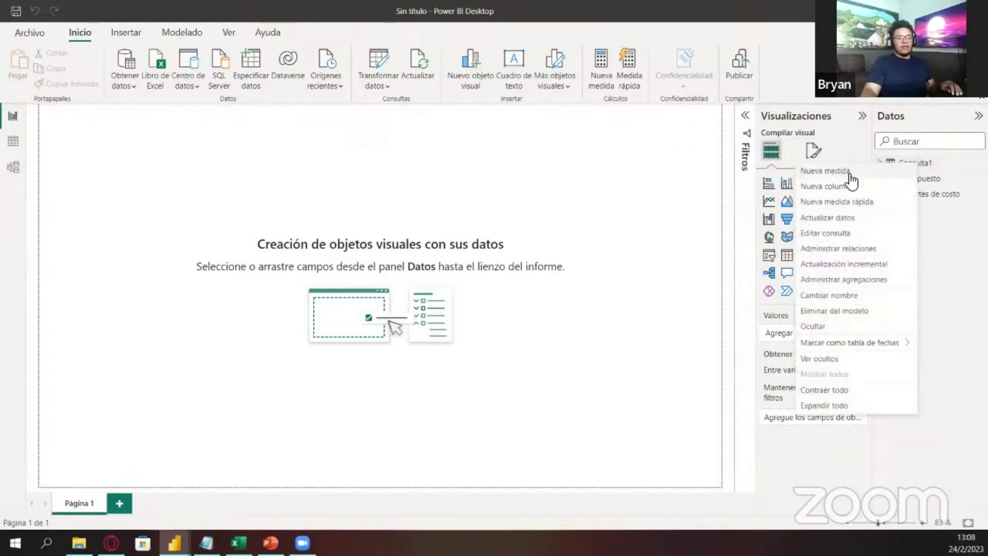
{"action": "left_click", "coordinate": [852, 297]}
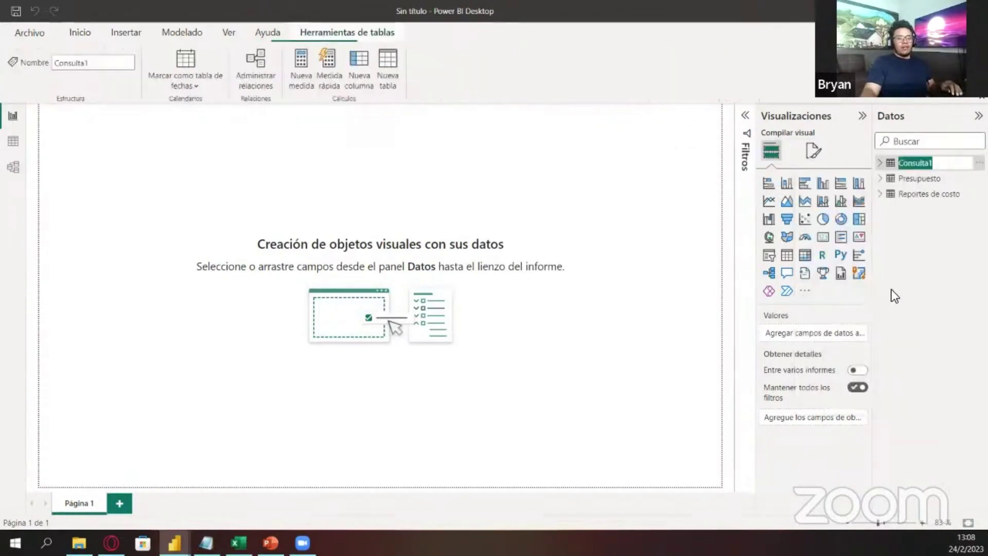
{"action": "type", "text": "Pr"}
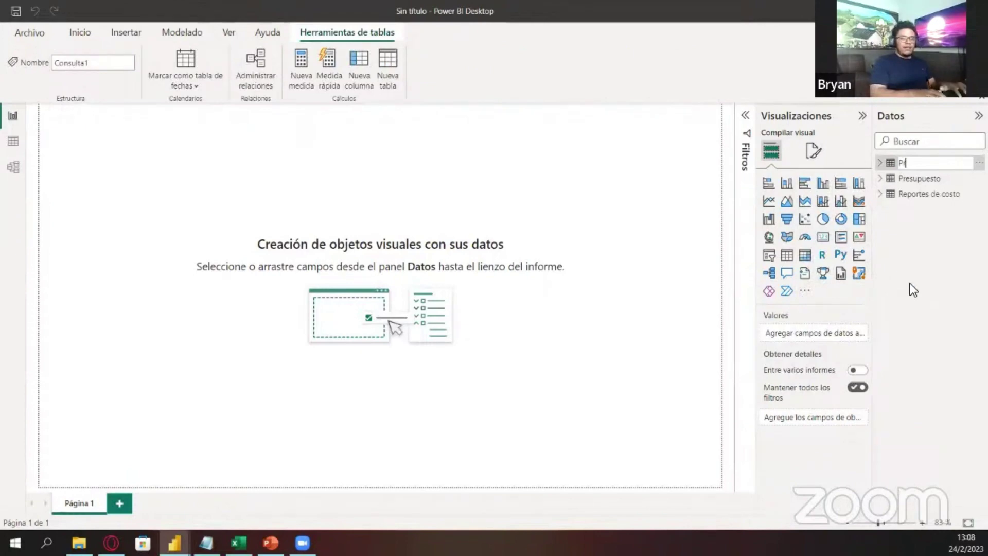
{"action": "type", "text": "onosticos"}
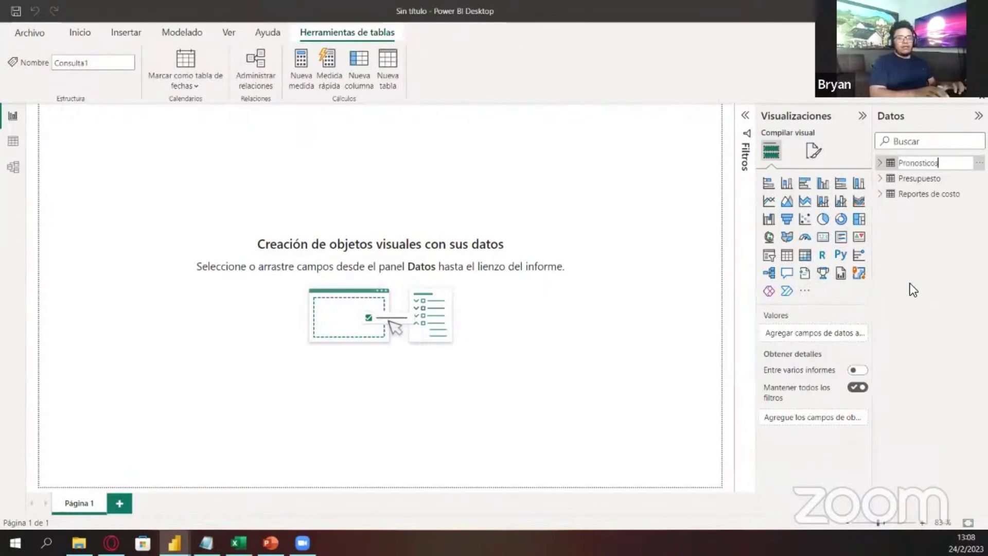
{"action": "key", "text": "Return"}
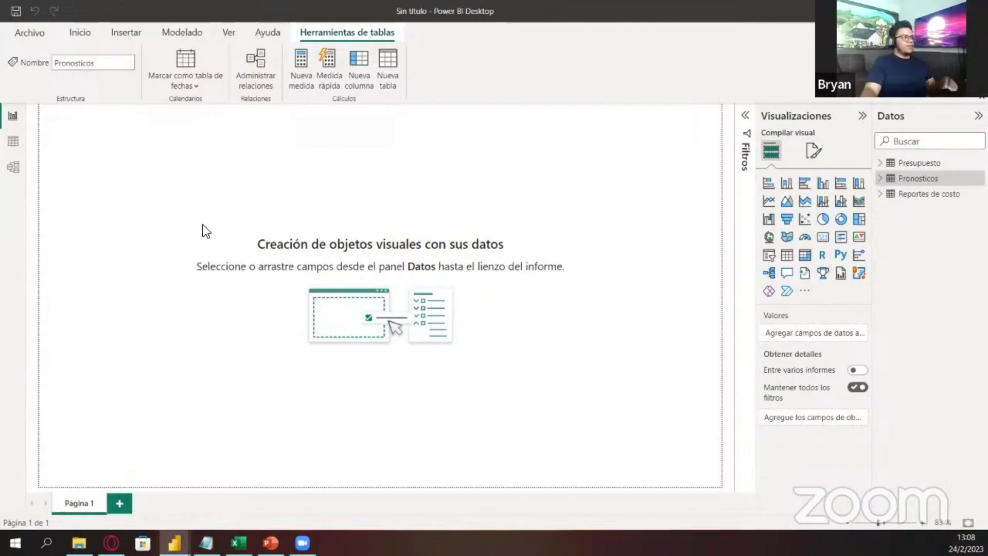
Create a calculated table in the data view with the formula Calendario = CALENDAR(DATE(2022,1,1), DATE (2022,12,31))
{"action": "left_click", "coordinate": [13, 141]}
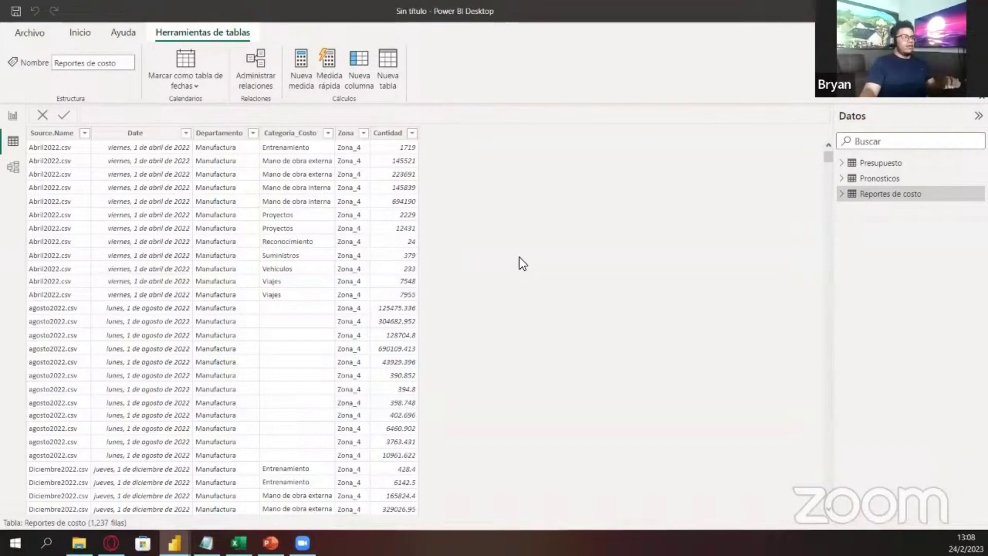
{"action": "key", "text": "alt+Tab"}
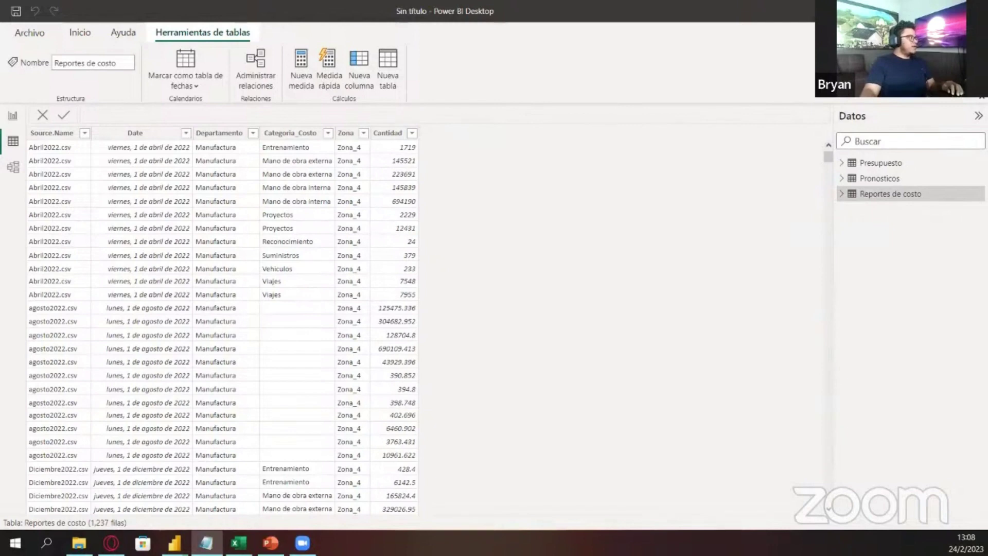
{"action": "key", "text": "alt+Tab"}
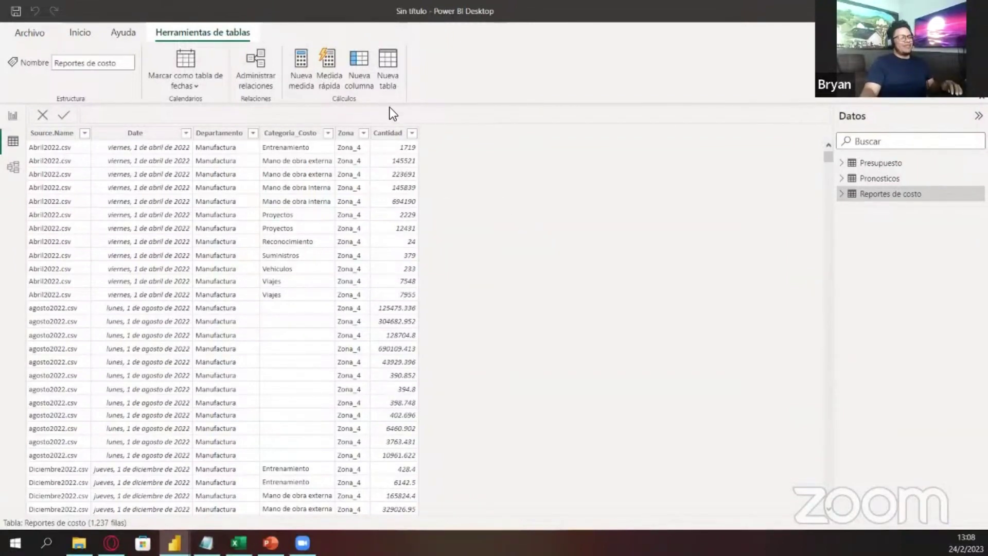
{"action": "left_click", "coordinate": [390, 77]}
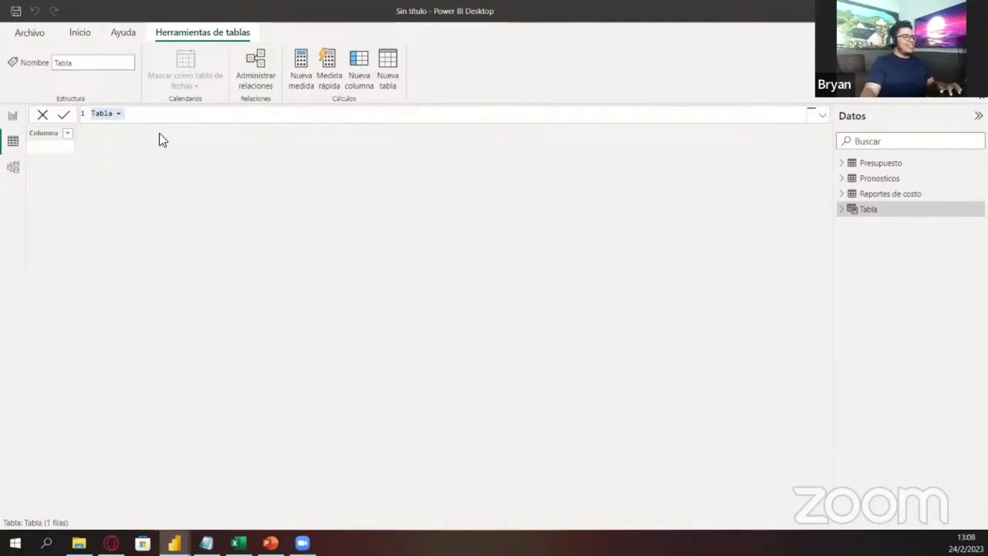
{"action": "key", "text": "ctrl+a"}
{"action": "type", "text": "Calendario = CALENDAR(DATE(2022,1,1), DATE (2022,12,31))"}
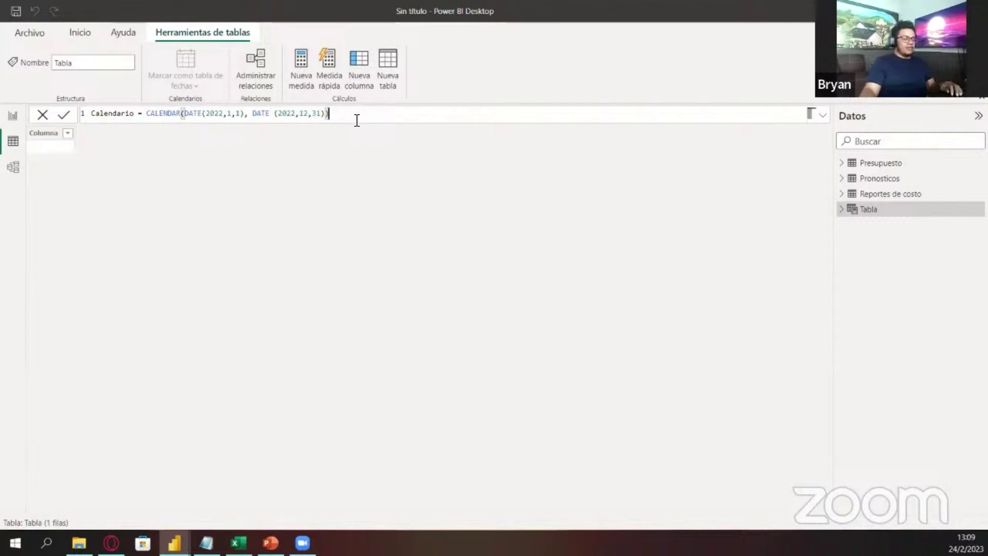
{"action": "key", "text": "Return"}
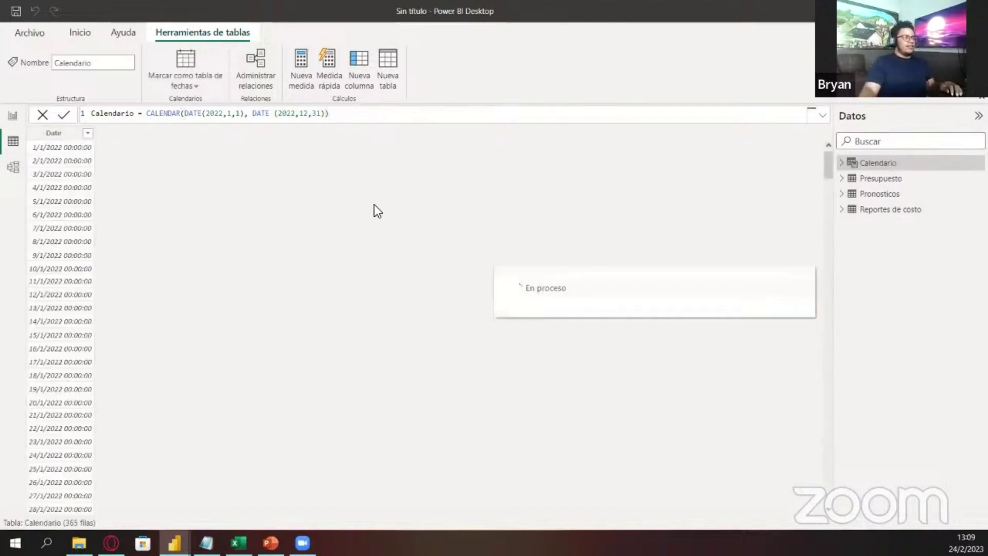
{"action": "scroll", "coordinate": [129, 219], "scroll_direction": "down", "scroll_amount": 7}
{"action": "scroll", "coordinate": [137, 278], "scroll_direction": "up", "scroll_amount": 7}
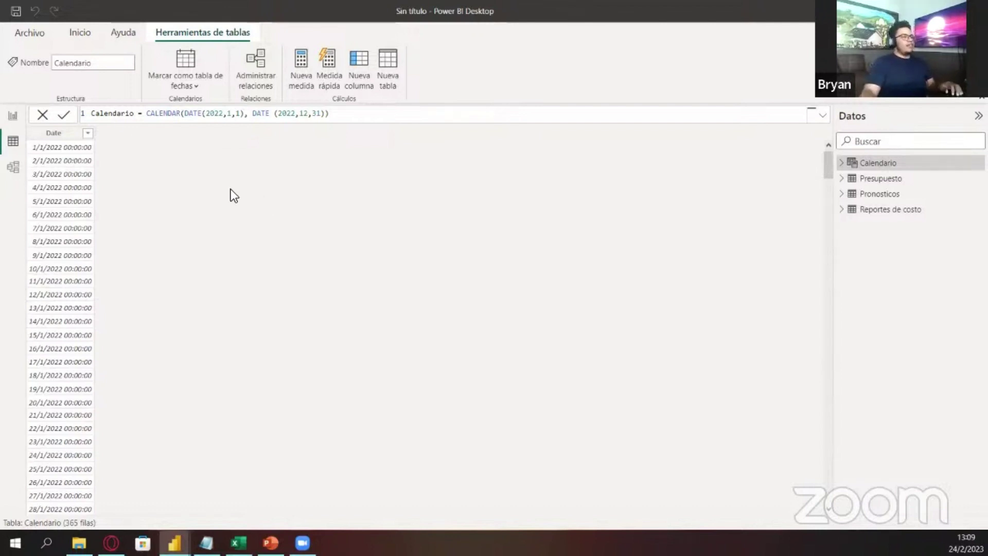
Add a calculated column to the Calendario table and begin its formula as Mes = Calendario[Date]
{"action": "left_click", "coordinate": [59, 134]}
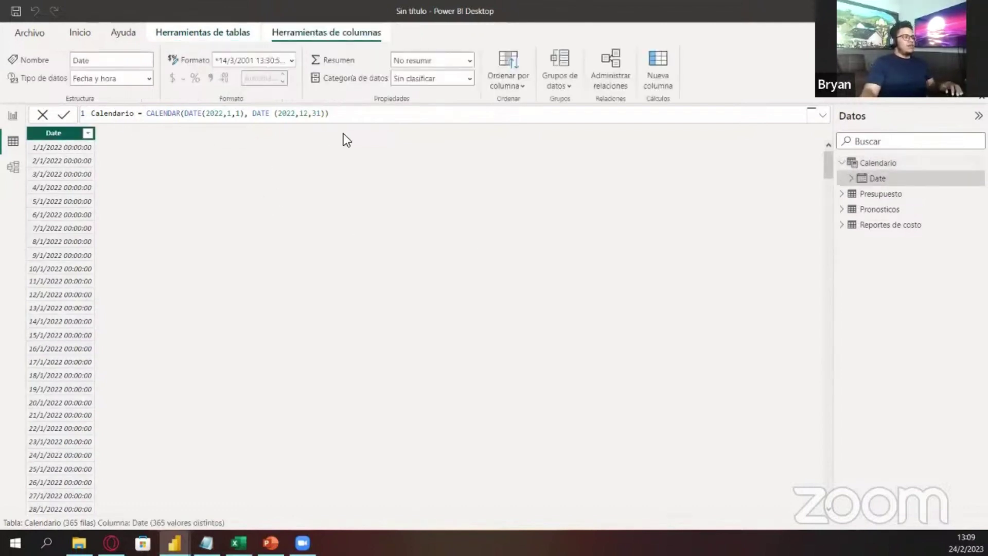
{"action": "left_click", "coordinate": [660, 78]}
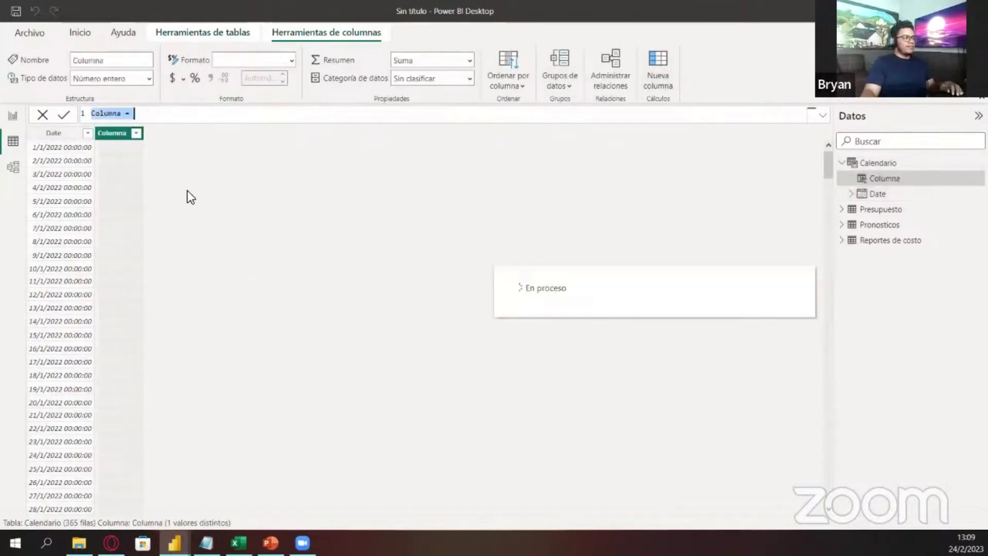
{"action": "type", "text": "M"}
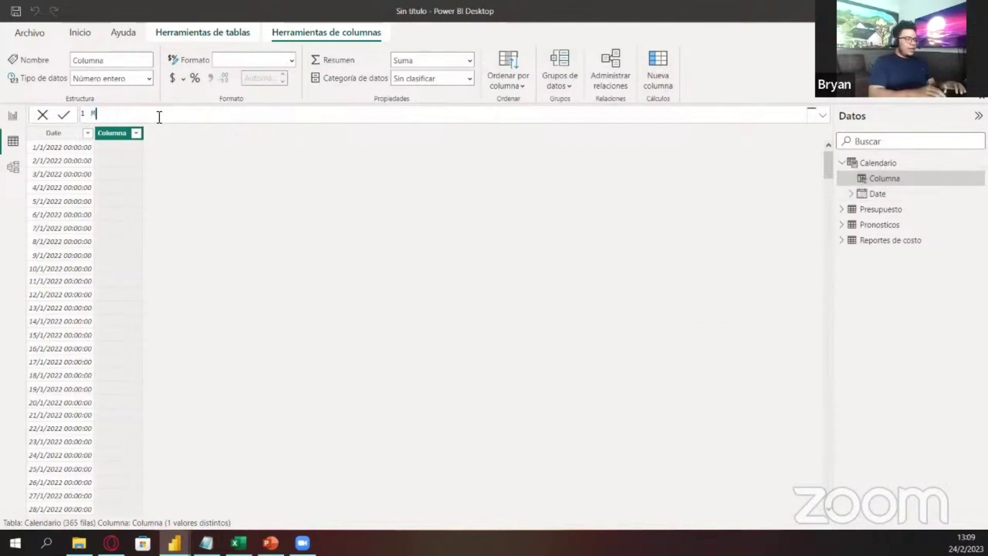
{"action": "type", "text": "es ="}
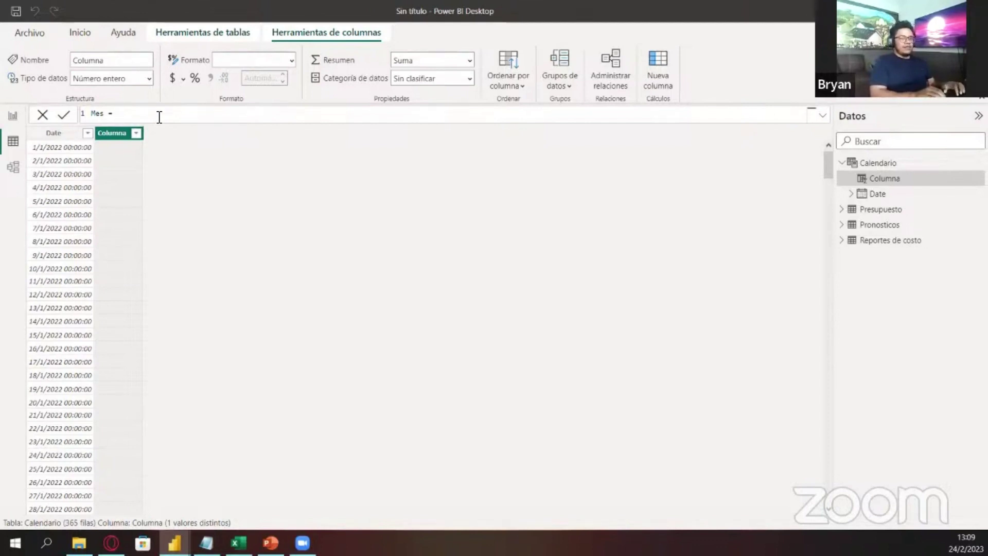
{"action": "type", "text": "Calen"}
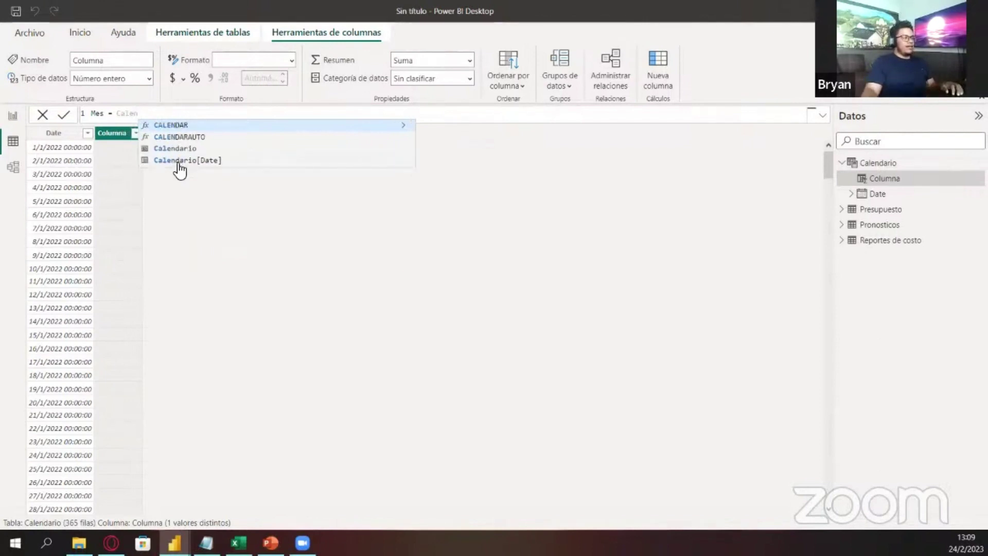
{"action": "left_click", "coordinate": [178, 162]}
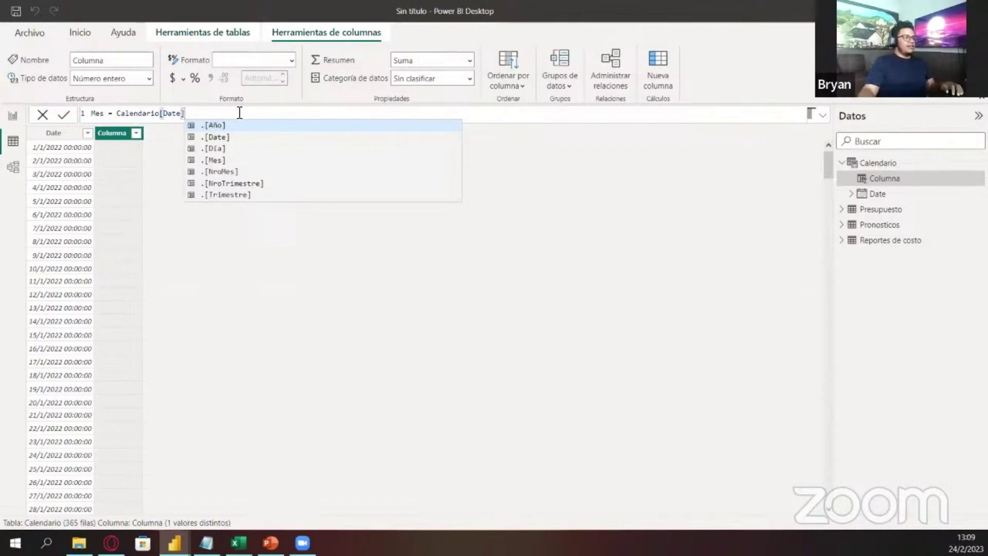
{"action": "key", "text": "Tab"}
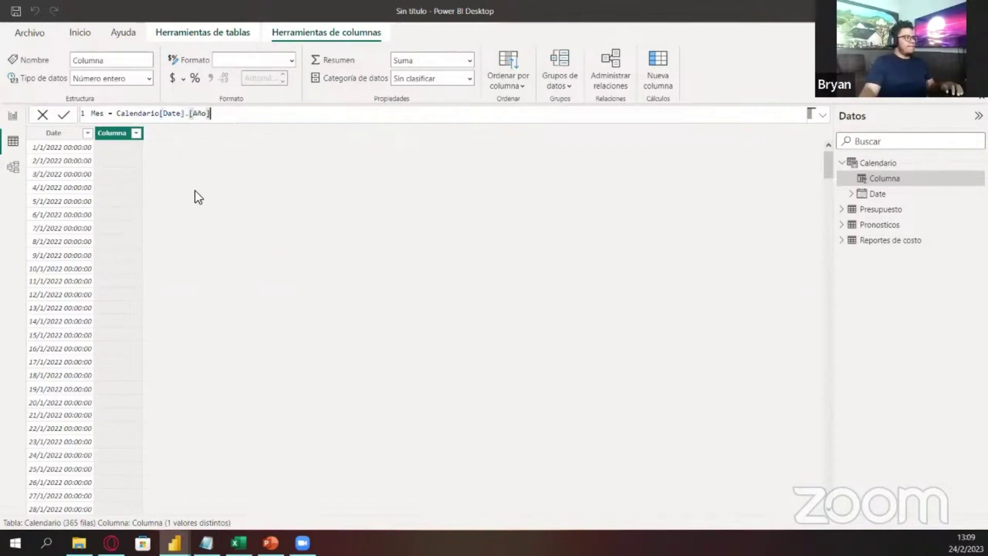
{"action": "key", "text": "BackSpace"}
{"action": "key", "text": "BackSpace"}
{"action": "key", "text": "BackSpace"}
{"action": "key", "text": "BackSpace"}
{"action": "key", "text": "BackSpace"}
{"action": "key", "text": "BackSpace"}
{"action": "key", "text": "BackSpace"}
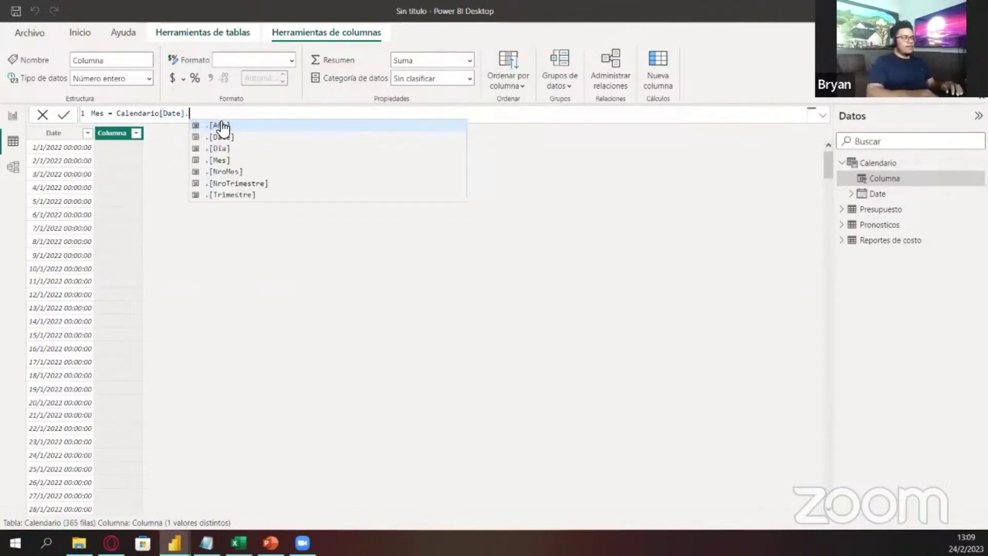
Complete the Mes column's formula as Mes = Calendario[Date].[Date] and commit it
{"action": "type", "text": "]"}
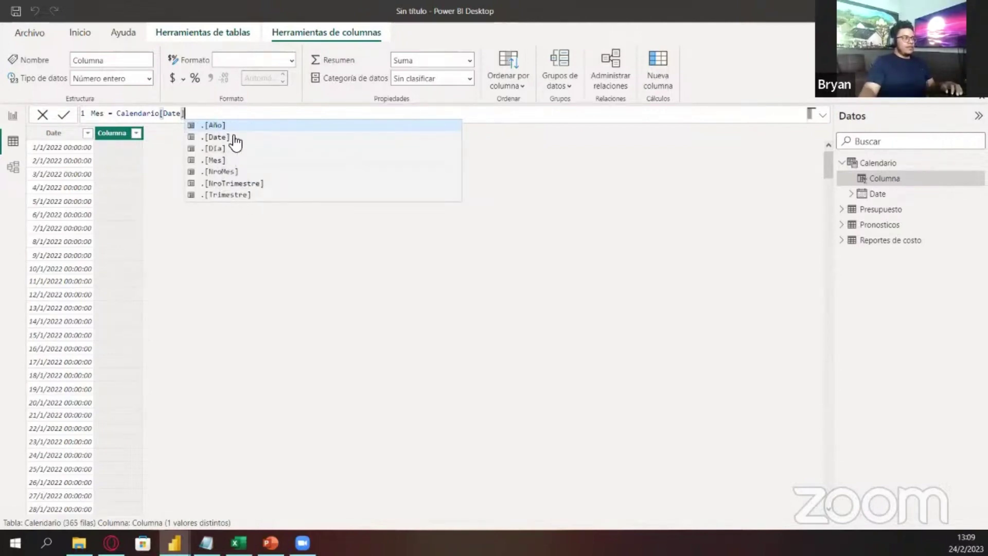
{"action": "left_click", "coordinate": [234, 138]}
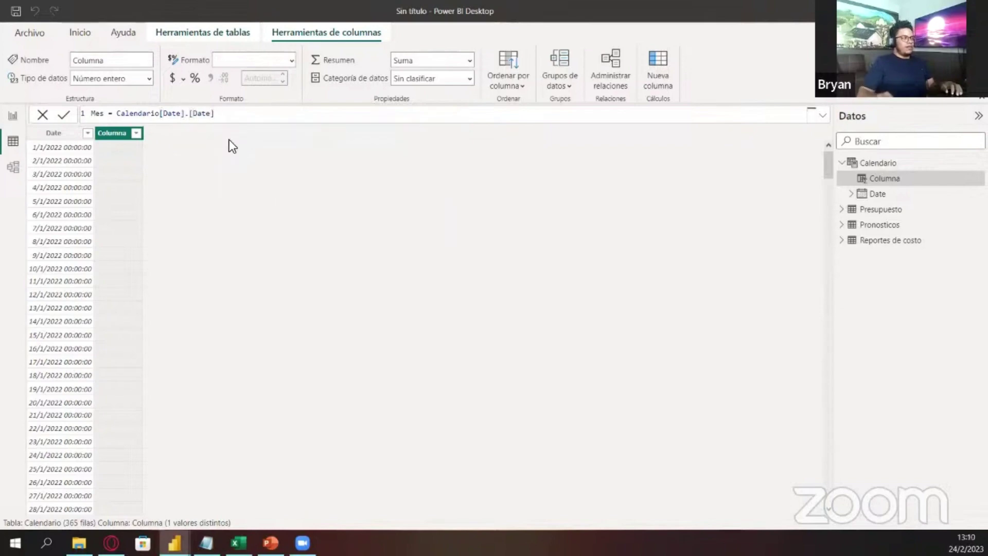
{"action": "key", "text": "Return"}
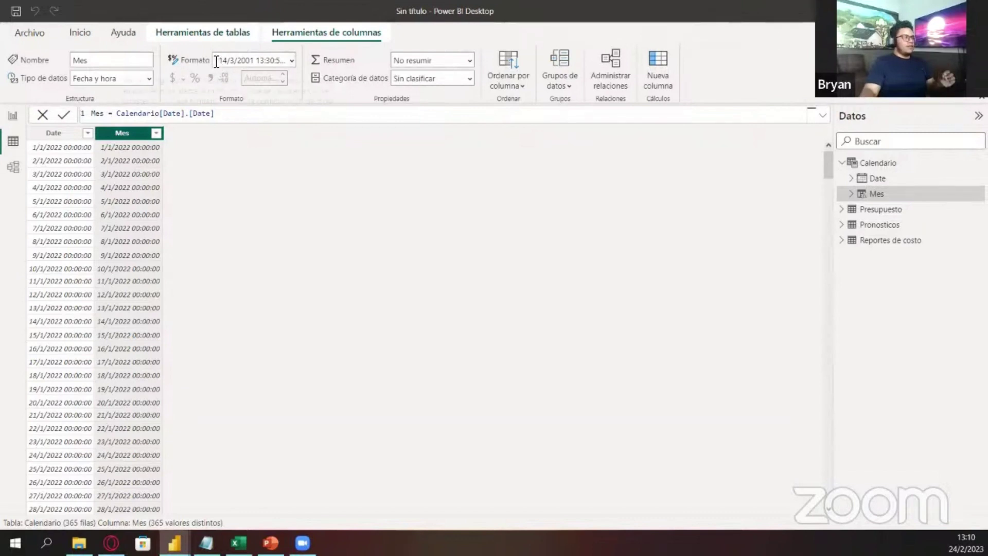
Format the Mes column as month name and year with marzo de 2001 (mmmm "de" yyyy)
{"action": "left_click", "coordinate": [248, 61]}
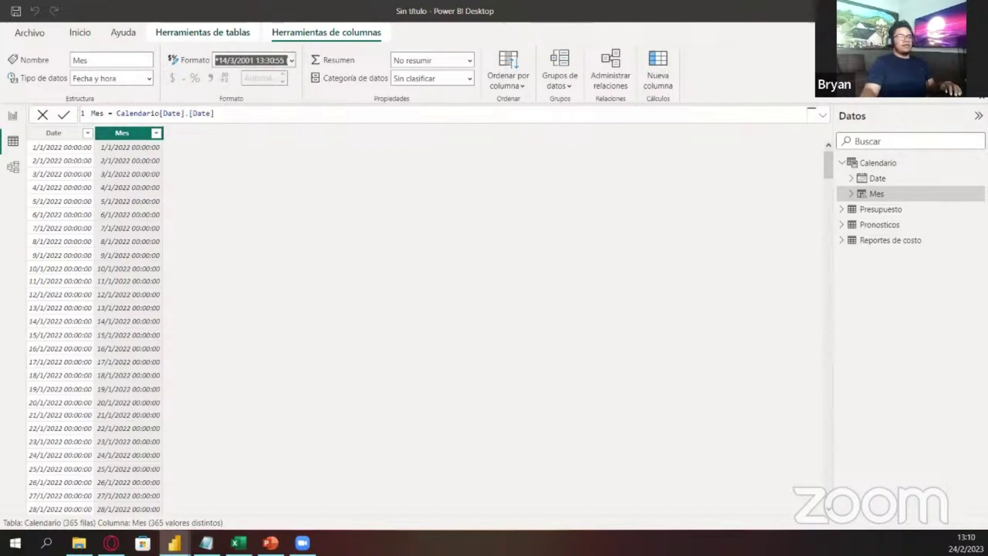
{"action": "left_click_drag", "start_coordinate": [615, 11], "coordinate": [661, 59]}
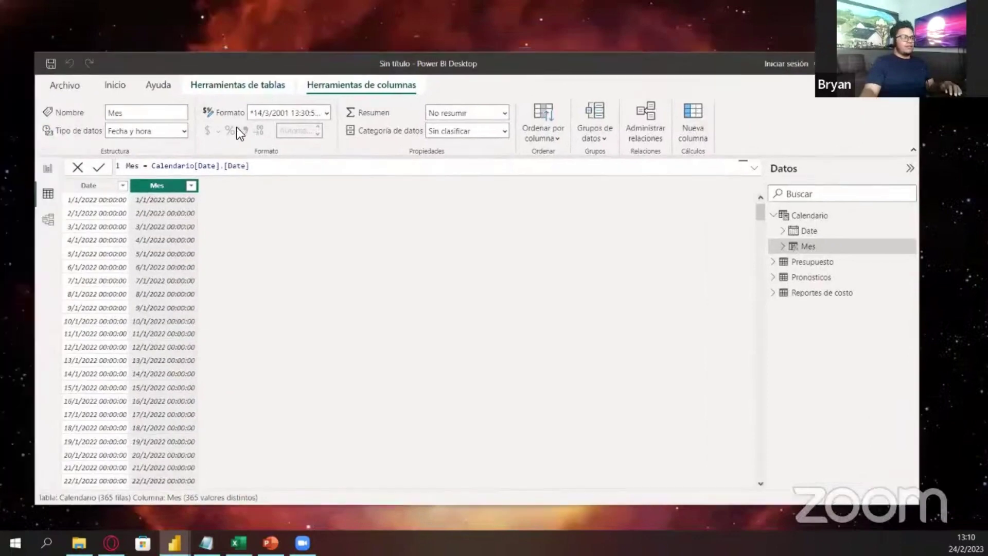
{"action": "left_click", "coordinate": [326, 113]}
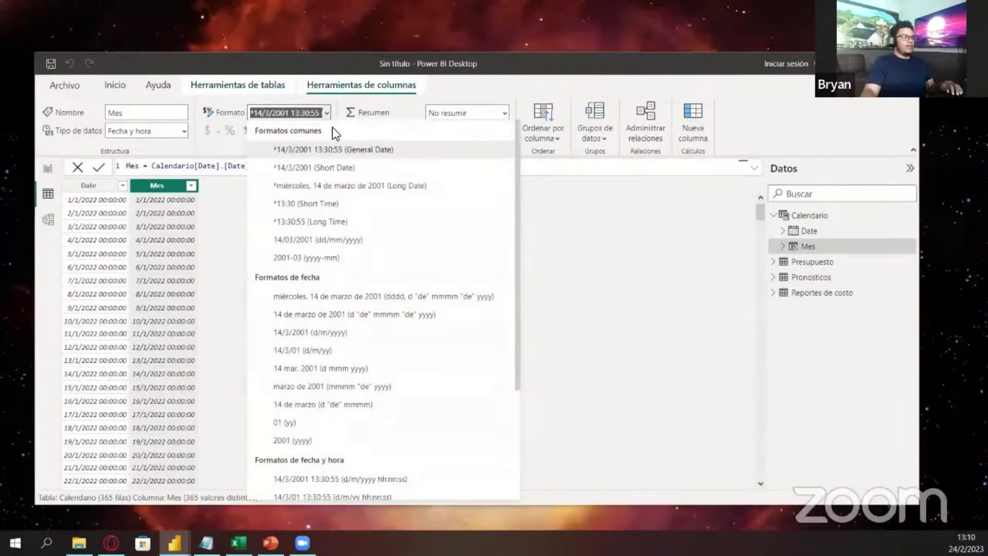
{"action": "left_click", "coordinate": [305, 386]}
{"action": "scroll", "coordinate": [169, 256], "scroll_direction": "down", "scroll_amount": 18}
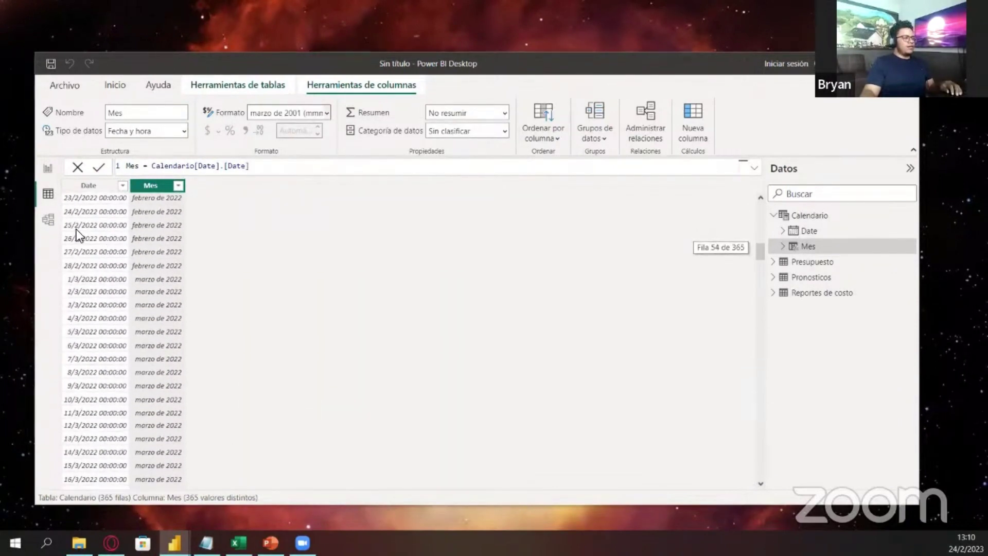
{"action": "key", "text": "super+Up"}
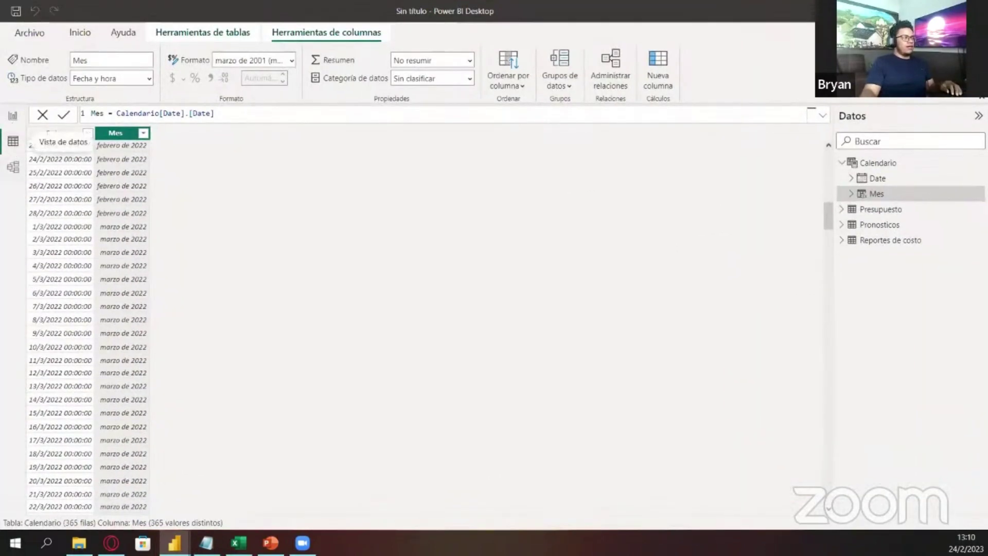
In the model view, give the Calendario table's Mes column the Personalizado date format mmm yy
{"action": "left_click", "coordinate": [13, 167]}
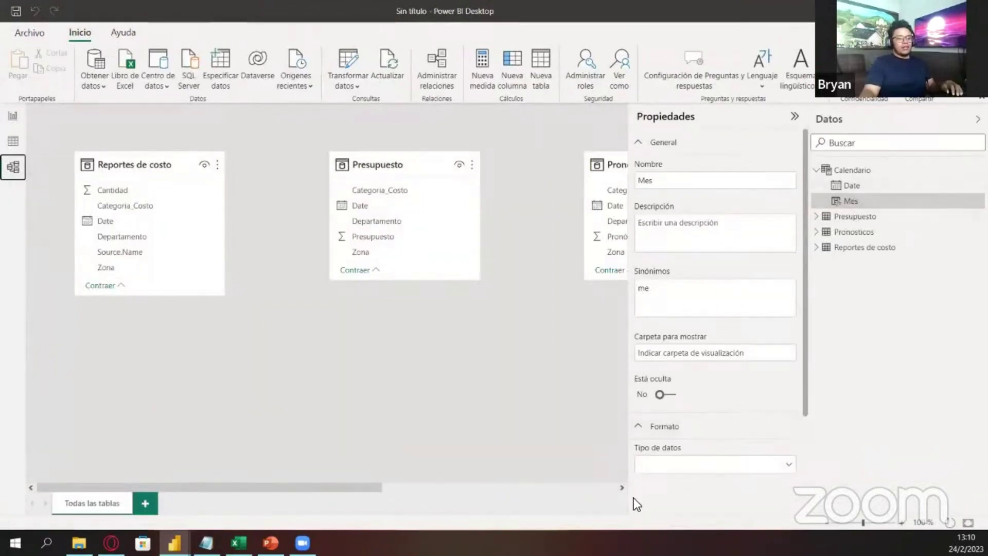
{"action": "left_click", "coordinate": [894, 208]}
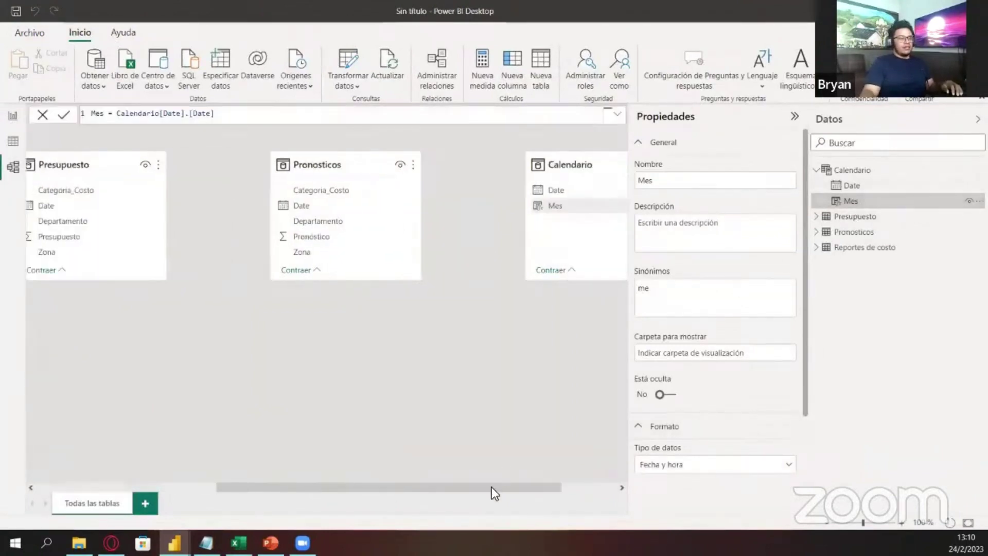
{"action": "left_click_drag", "start_coordinate": [493, 487], "coordinate": [551, 470]}
{"action": "scroll", "coordinate": [739, 389], "scroll_direction": "down", "scroll_amount": 3}
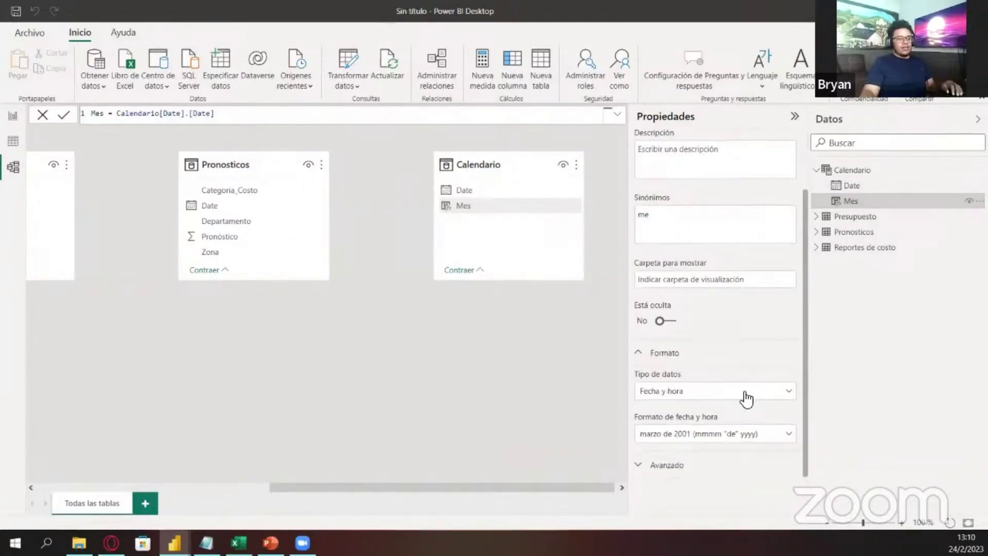
{"action": "left_click", "coordinate": [787, 433]}
{"action": "scroll", "coordinate": [767, 311], "scroll_direction": "up", "scroll_amount": 3}
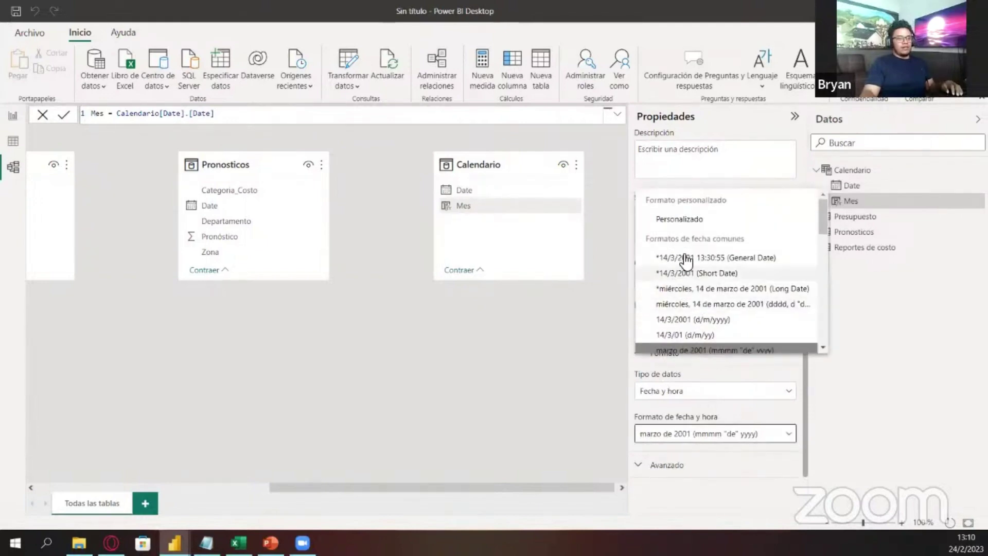
{"action": "left_click", "coordinate": [685, 219]}
{"action": "scroll", "coordinate": [745, 368], "scroll_direction": "down", "scroll_amount": 3}
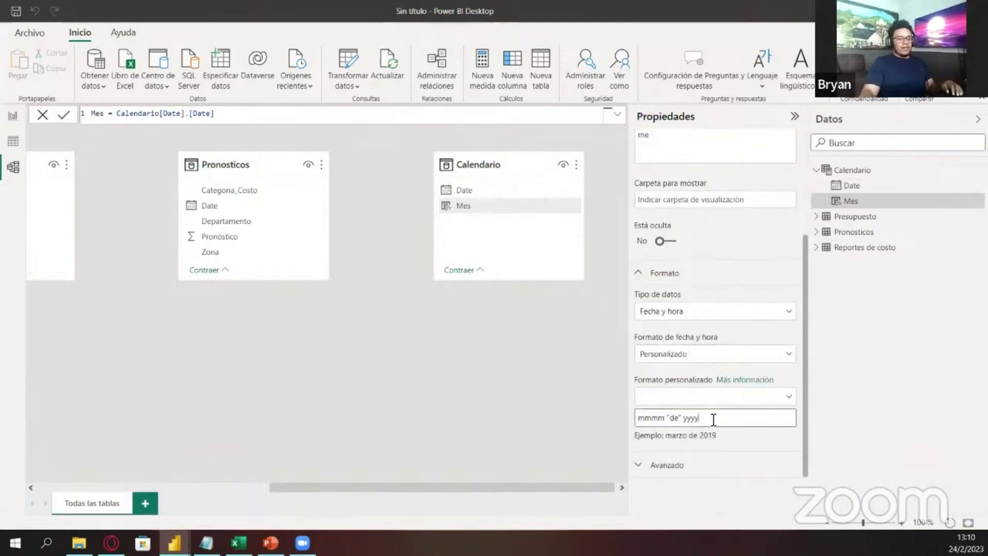
{"action": "left_click_drag", "start_coordinate": [713, 419], "coordinate": [624, 417]}
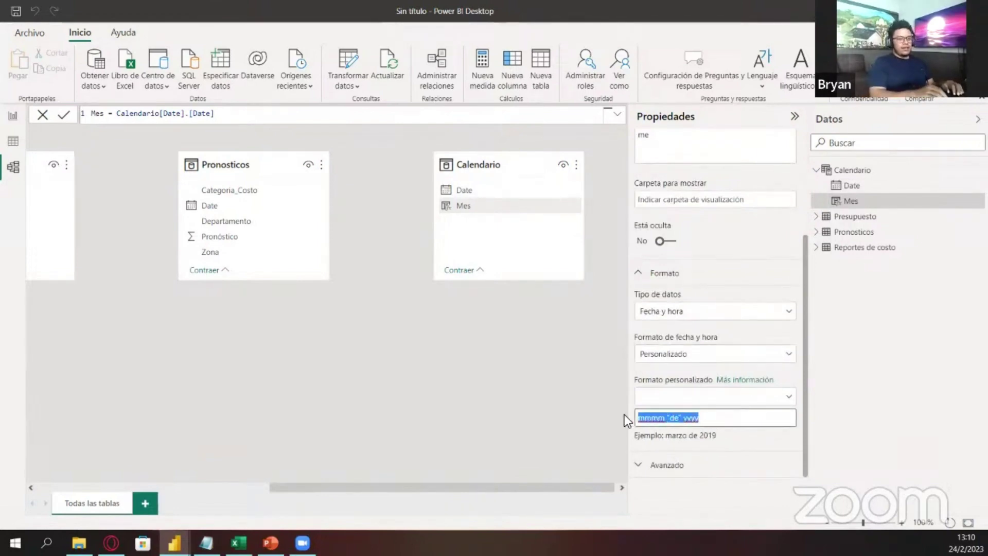
{"action": "type", "text": "mmm"}
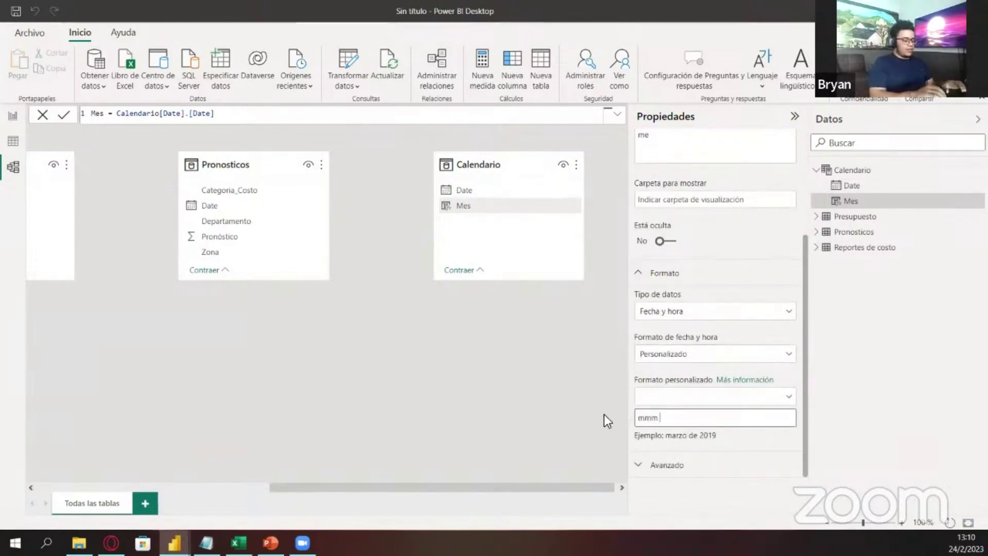
{"action": "type", "text": " yy"}
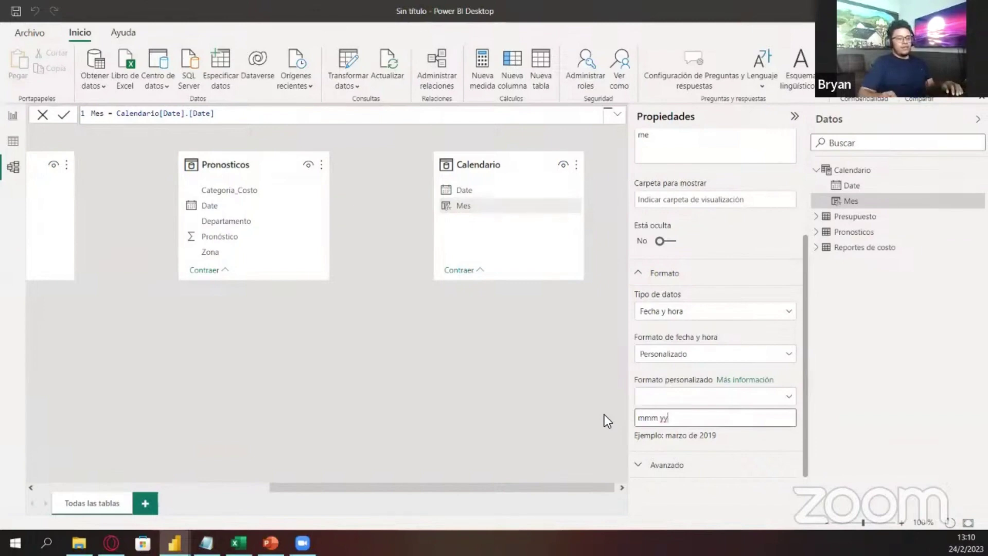
{"action": "left_click", "coordinate": [667, 433]}
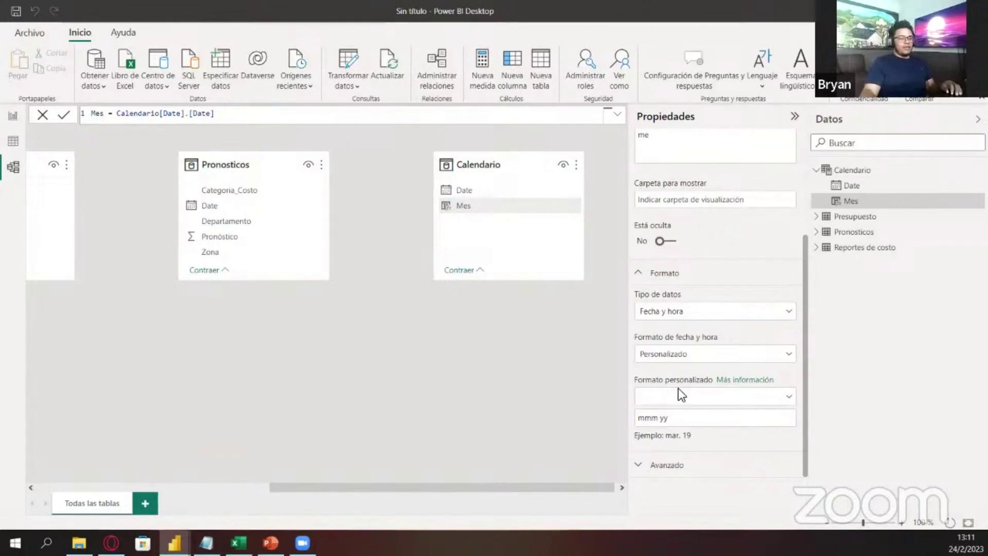
Examine how the Mes values are formatted across the months in the Calendario table's data view
{"action": "left_click", "coordinate": [13, 140]}
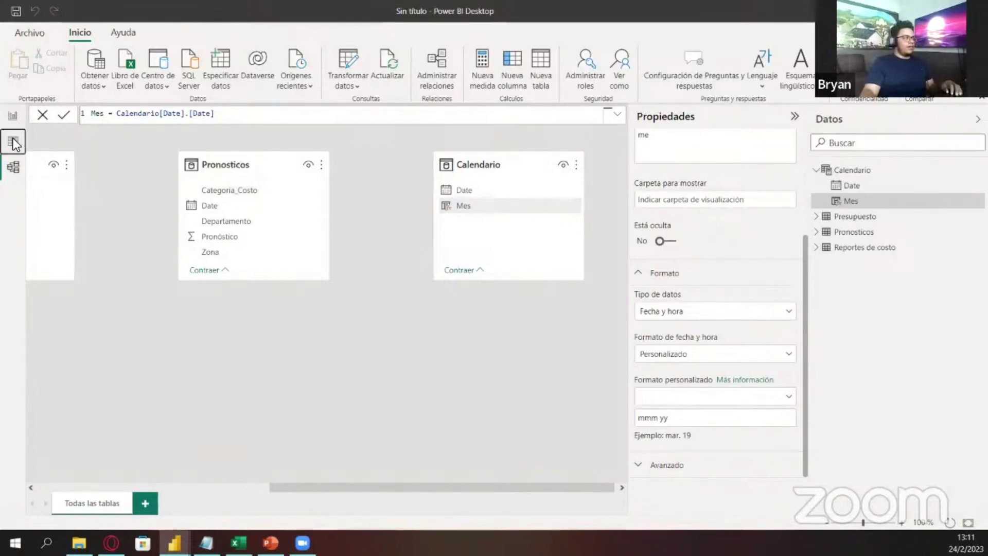
{"action": "scroll", "coordinate": [129, 289], "scroll_direction": "down", "scroll_amount": 20}
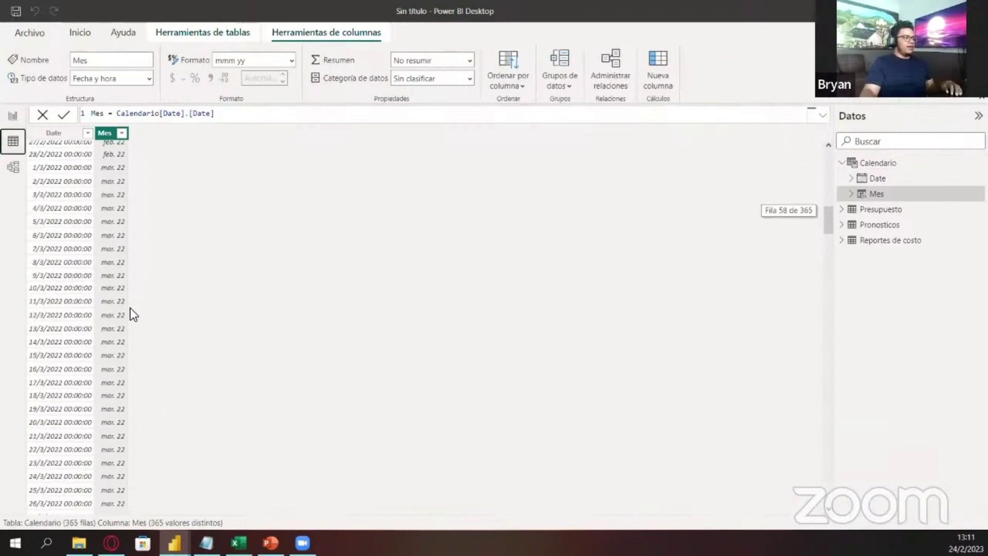
{"action": "scroll", "coordinate": [139, 335], "scroll_direction": "down", "scroll_amount": 8}
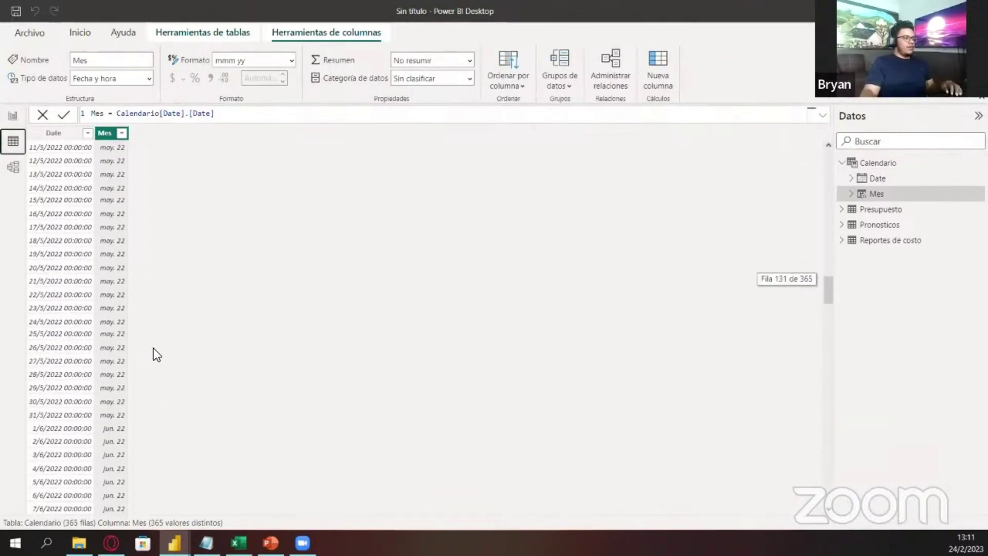
{"action": "scroll", "coordinate": [162, 344], "scroll_direction": "up", "scroll_amount": 20}
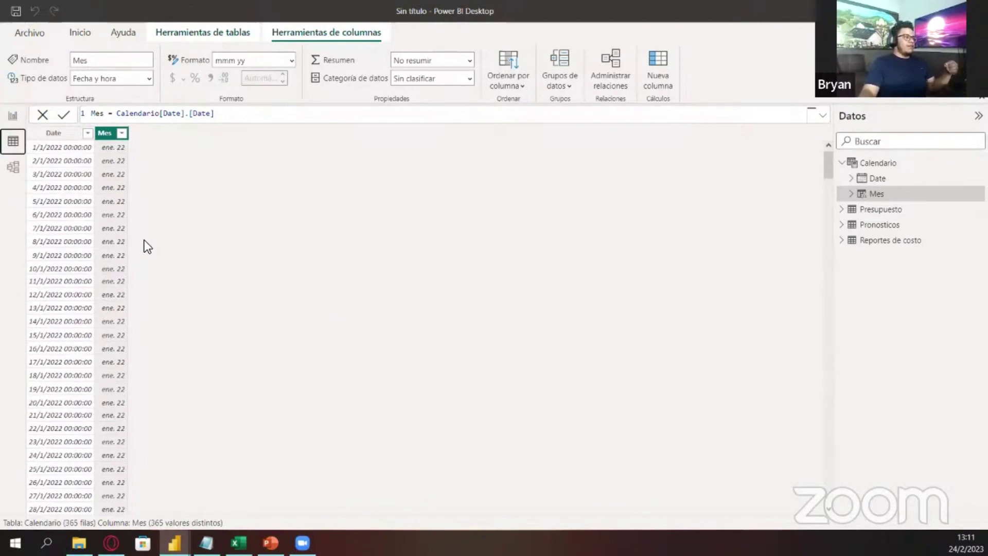
{"action": "scroll", "coordinate": [201, 265], "scroll_direction": "down", "scroll_amount": 10}
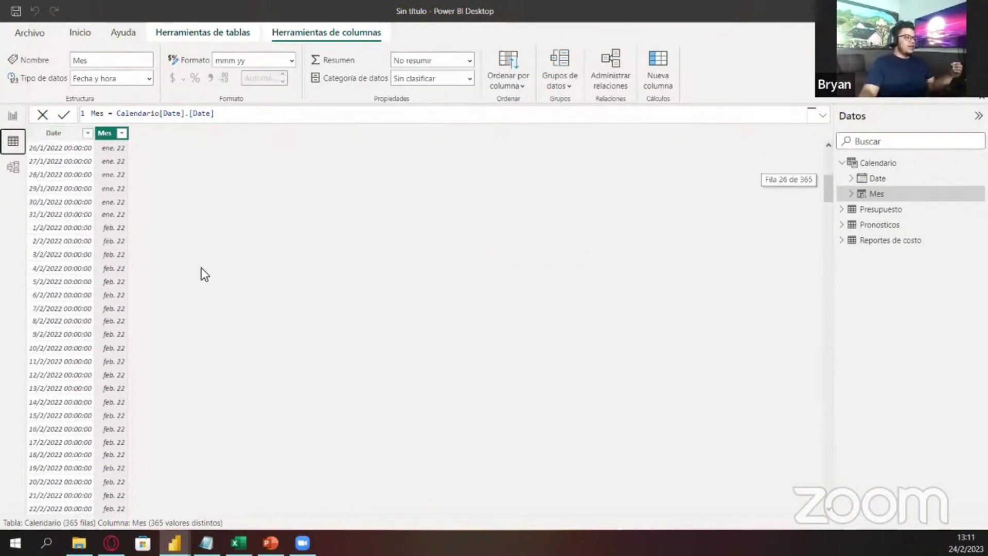
{"action": "scroll", "coordinate": [207, 277], "scroll_direction": "down", "scroll_amount": 4}
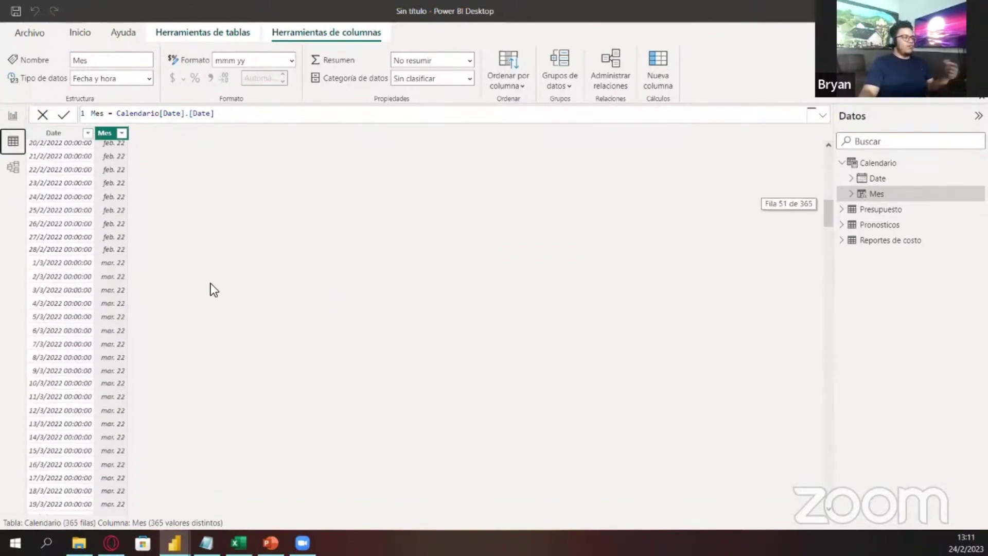
{"action": "scroll", "coordinate": [211, 284], "scroll_direction": "down", "scroll_amount": 1}
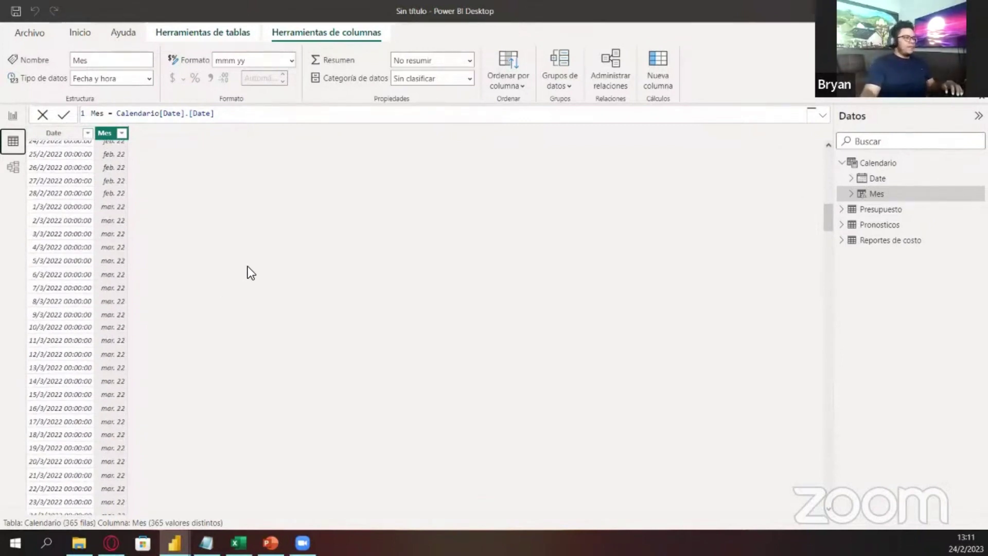
In the model view, line up Presupuesto and Pronosticos beside Reportes de costo and place the Calendario table directly below Reportes de costo
{"action": "left_click", "coordinate": [844, 162]}
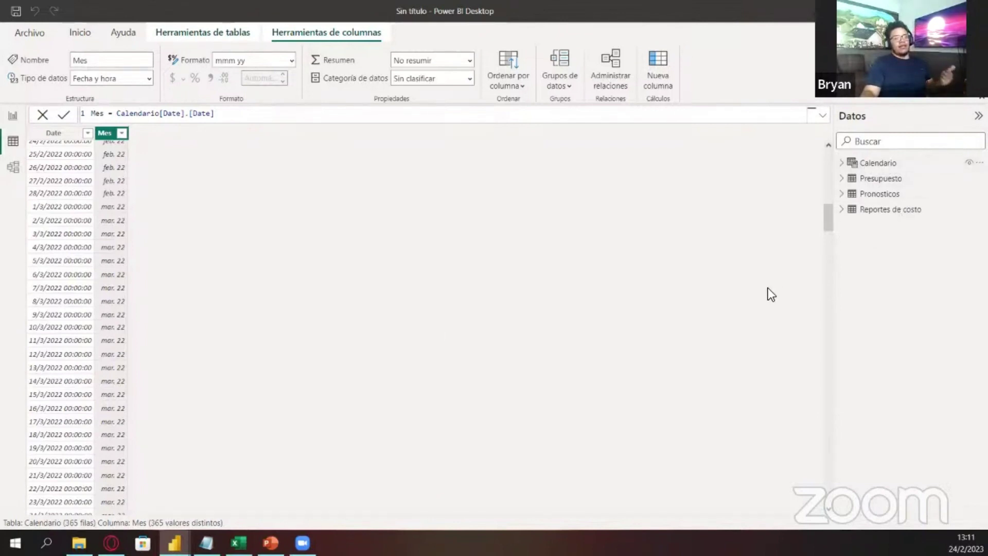
{"action": "left_click", "coordinate": [11, 168]}
{"action": "left_click_drag", "start_coordinate": [397, 489], "coordinate": [170, 492]}
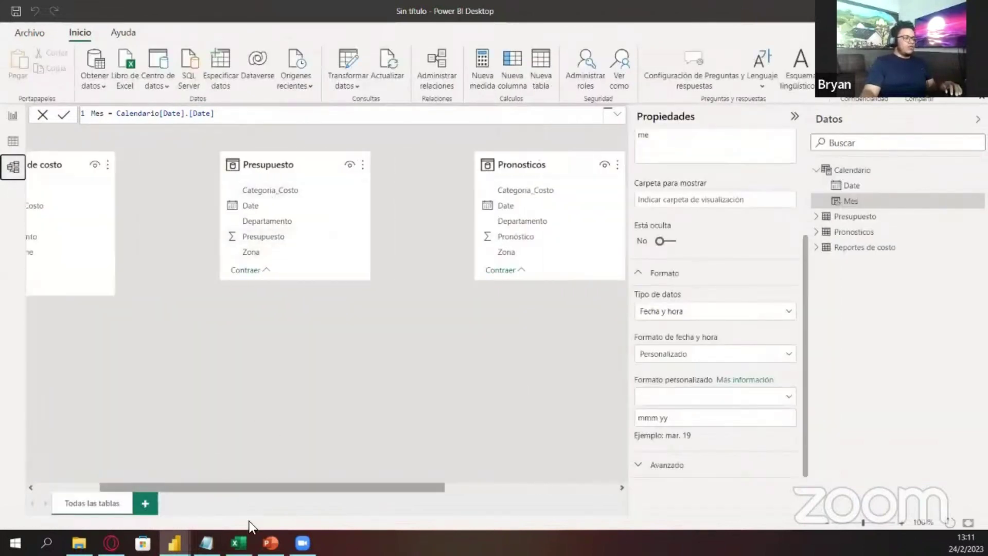
{"action": "left_click_drag", "start_coordinate": [278, 494], "coordinate": [188, 488]}
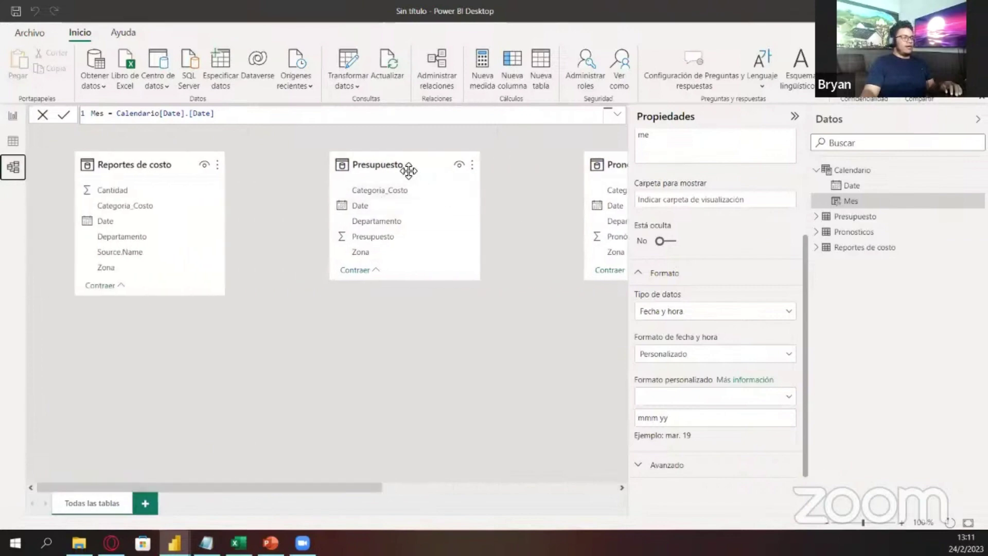
{"action": "left_click_drag", "start_coordinate": [408, 170], "coordinate": [326, 164]}
{"action": "left_click_drag", "start_coordinate": [605, 167], "coordinate": [441, 170]}
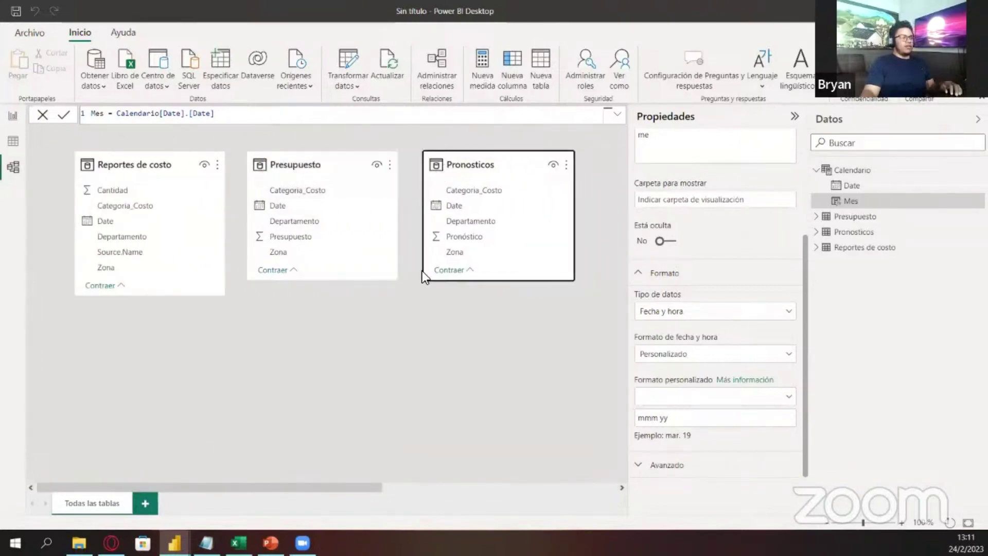
{"action": "left_click_drag", "start_coordinate": [366, 488], "coordinate": [579, 482]}
{"action": "left_click_drag", "start_coordinate": [530, 201], "coordinate": [178, 337]}
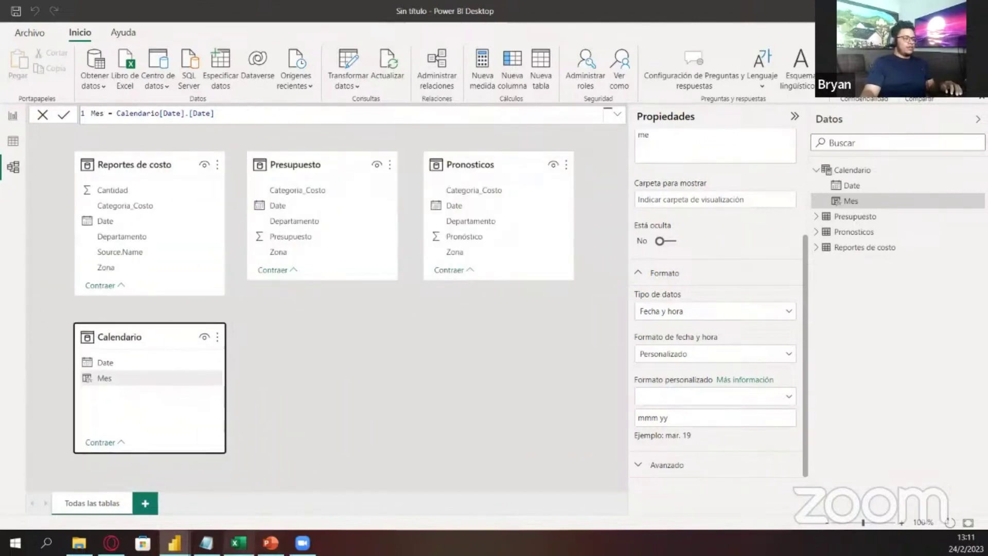
{"action": "left_click", "coordinate": [430, 385]}
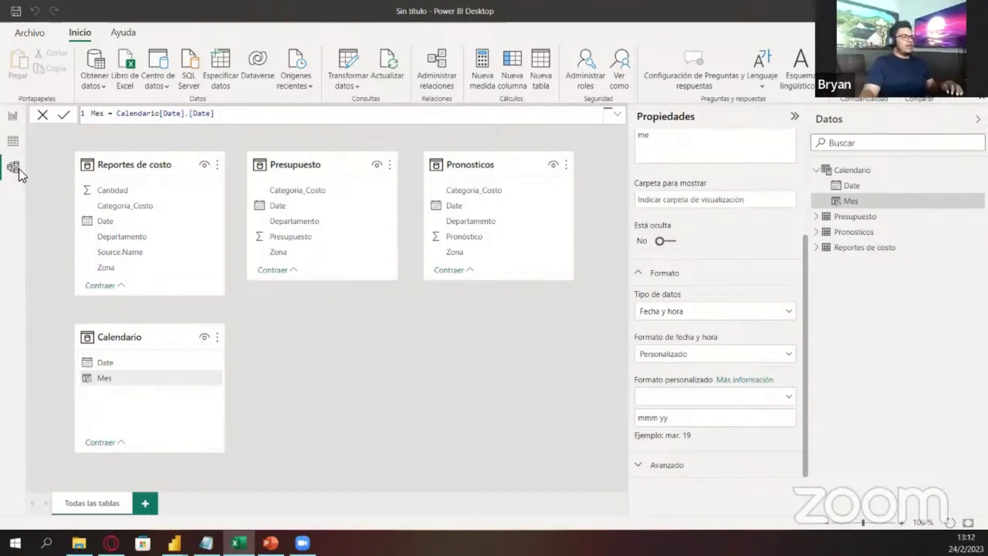
Start a manually entered table and paste in the Departamento and Area list copied from Excel, from Administración to Productividad
{"action": "left_click", "coordinate": [13, 147]}
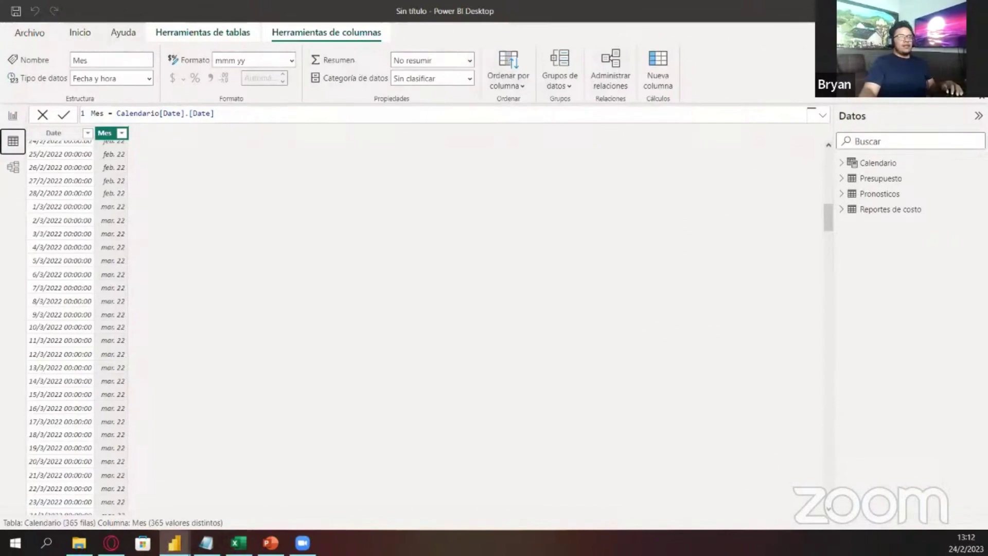
{"action": "key", "text": "super+Down"}
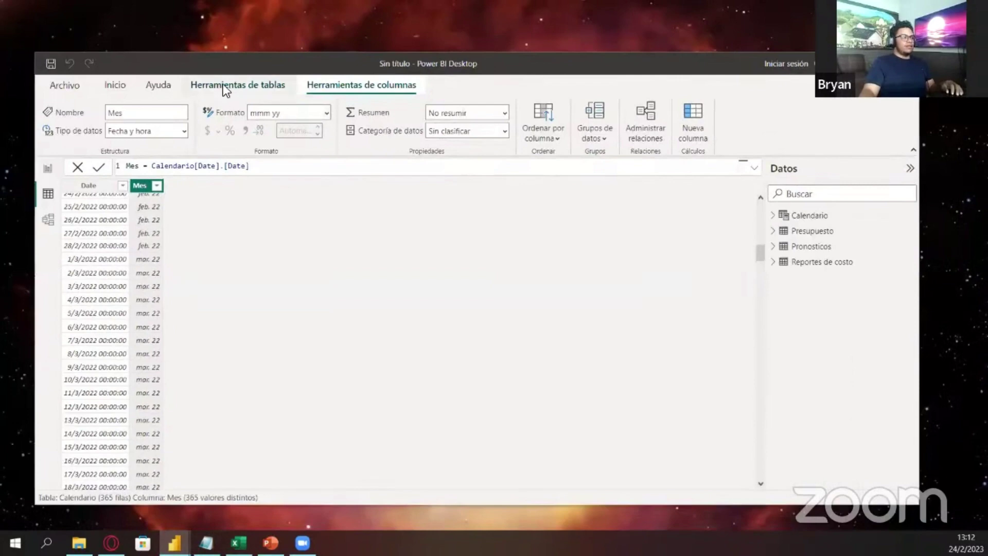
{"action": "left_click", "coordinate": [224, 88]}
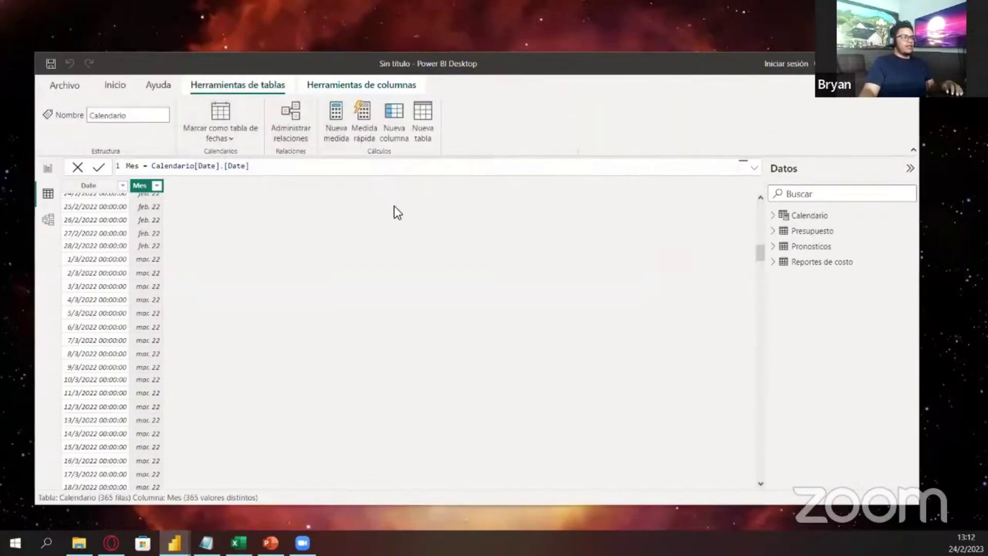
{"action": "left_click", "coordinate": [116, 88]}
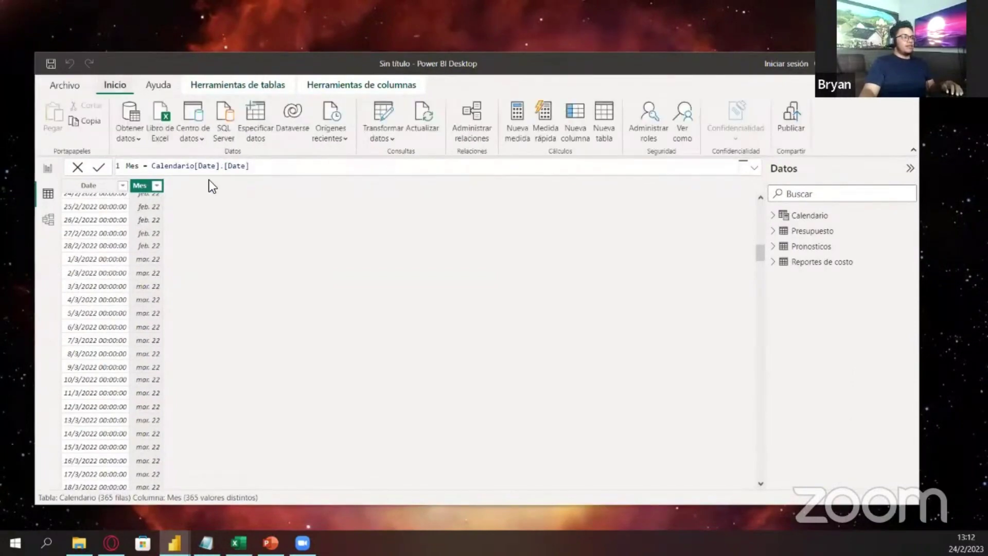
{"action": "left_click", "coordinate": [254, 120]}
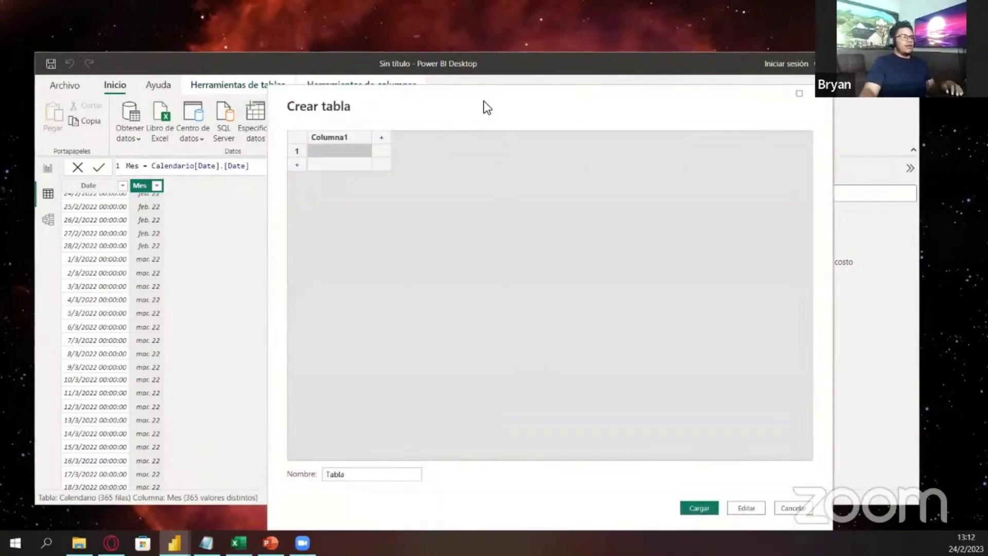
{"action": "left_click_drag", "start_coordinate": [479, 97], "coordinate": [387, 94]}
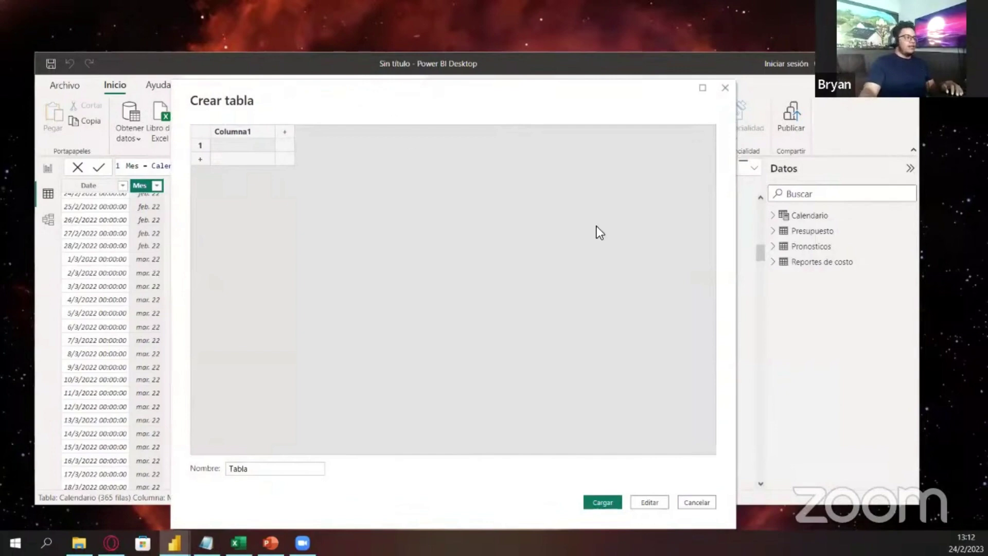
{"action": "key", "text": "alt+Tab"}
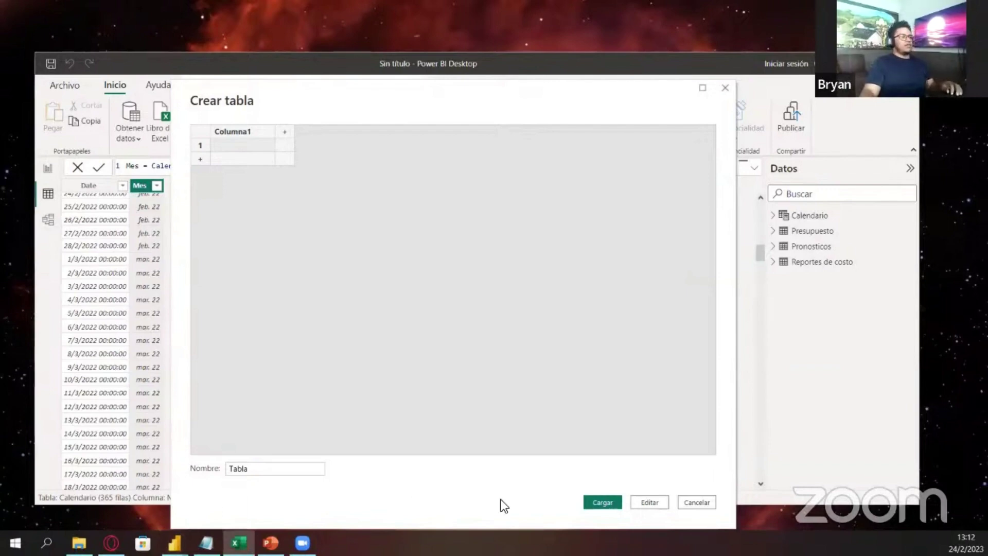
{"action": "left_click", "coordinate": [240, 133]}
{"action": "key", "text": "ctrl+v"}
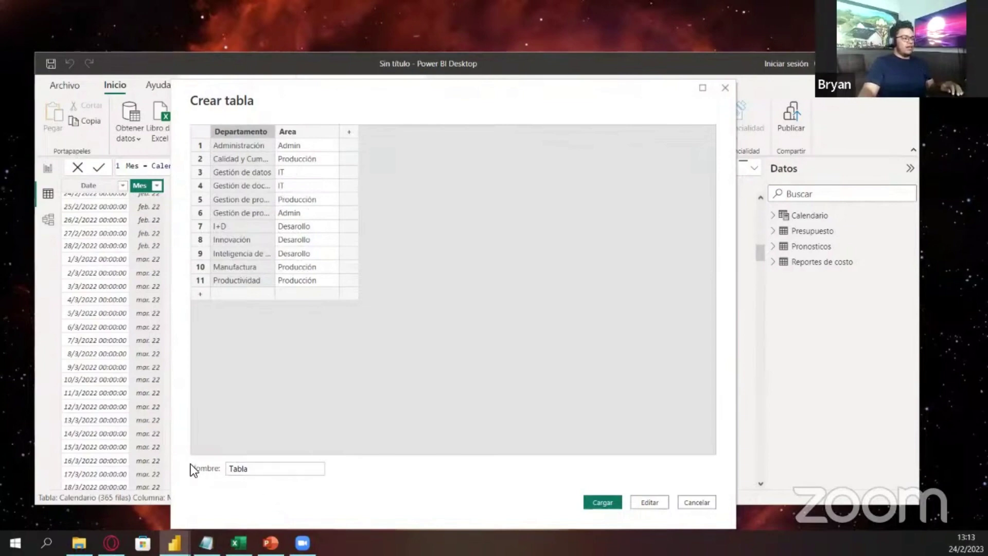
Name the new table Departamento, load it into the model and display its rows
{"action": "left_click_drag", "start_coordinate": [260, 467], "coordinate": [190, 470]}
{"action": "type", "text": "Departamento"}
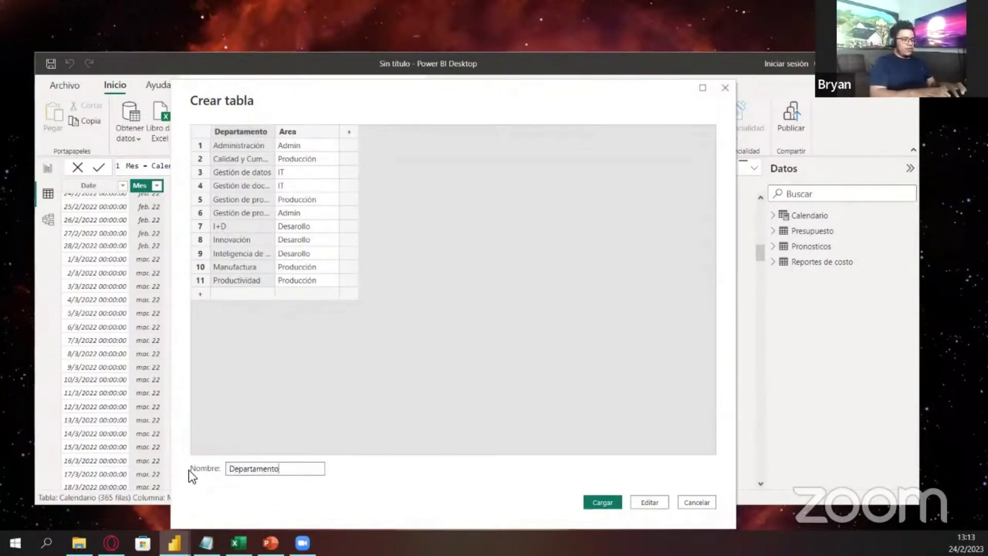
{"action": "left_click", "coordinate": [603, 503]}
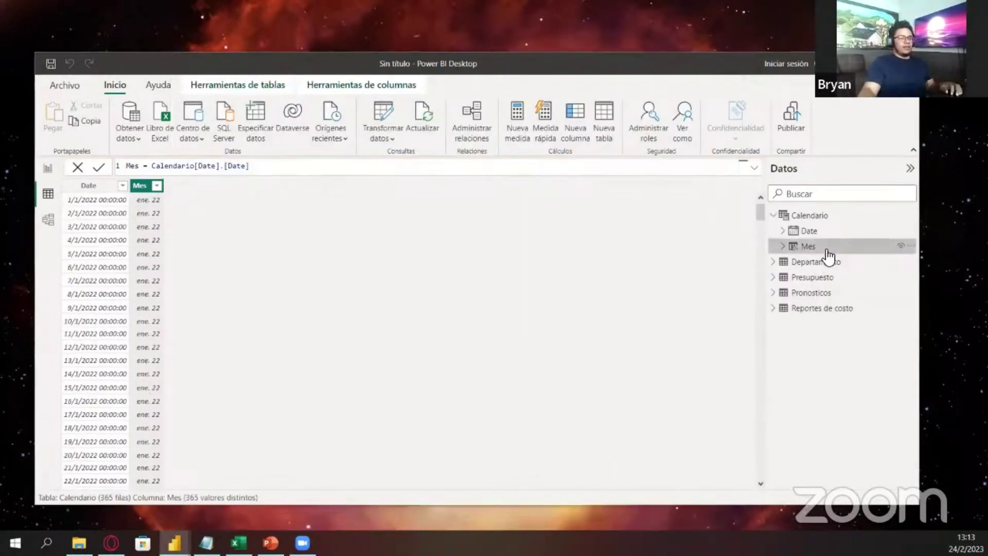
{"action": "left_click", "coordinate": [821, 261]}
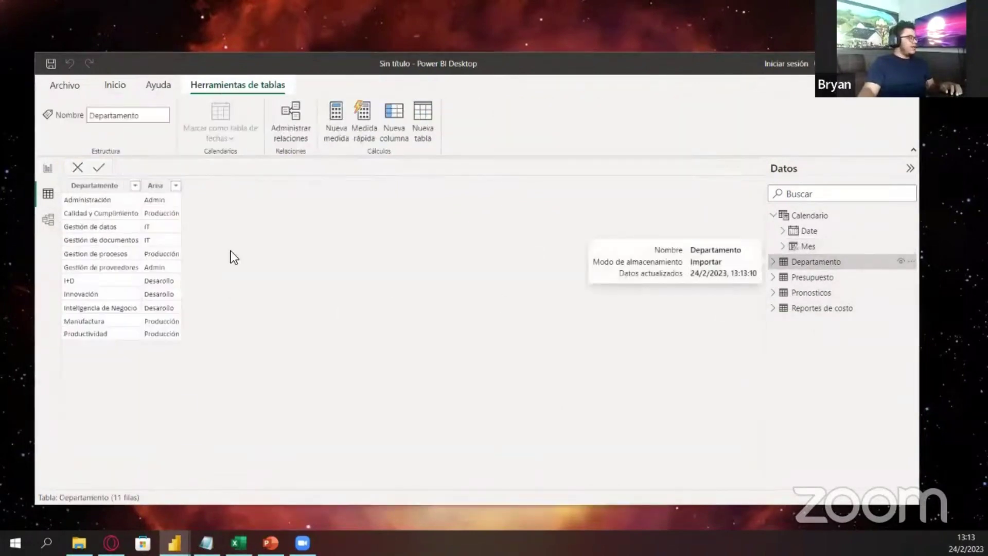
Load a Regiones table pasted from Excel, mapping Zona_1 to Region A, Zona_2 to Zona_4 to Region B, and Zona_5 and Zona_6 to Region C
{"action": "key", "text": "alt+Tab"}
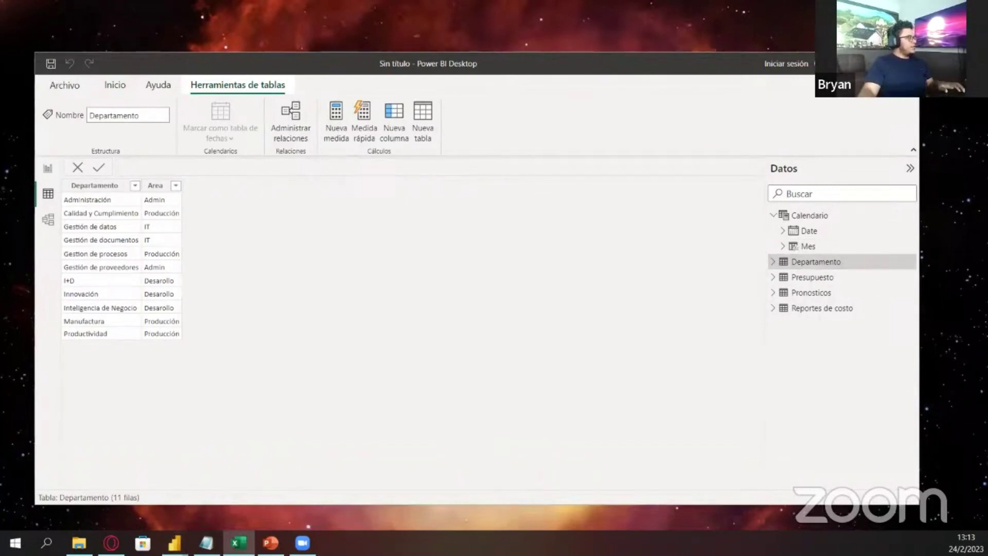
{"action": "left_click", "coordinate": [280, 360]}
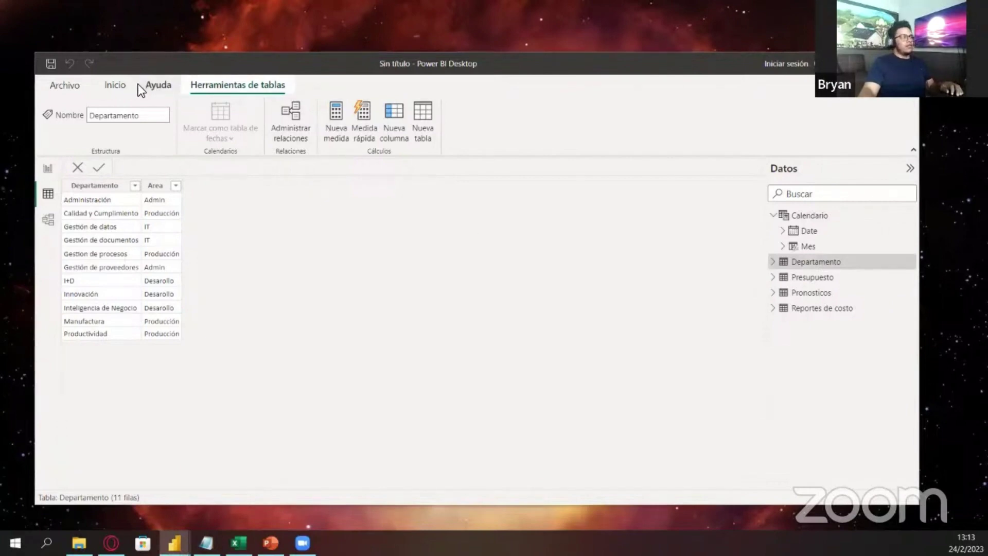
{"action": "left_click", "coordinate": [121, 86]}
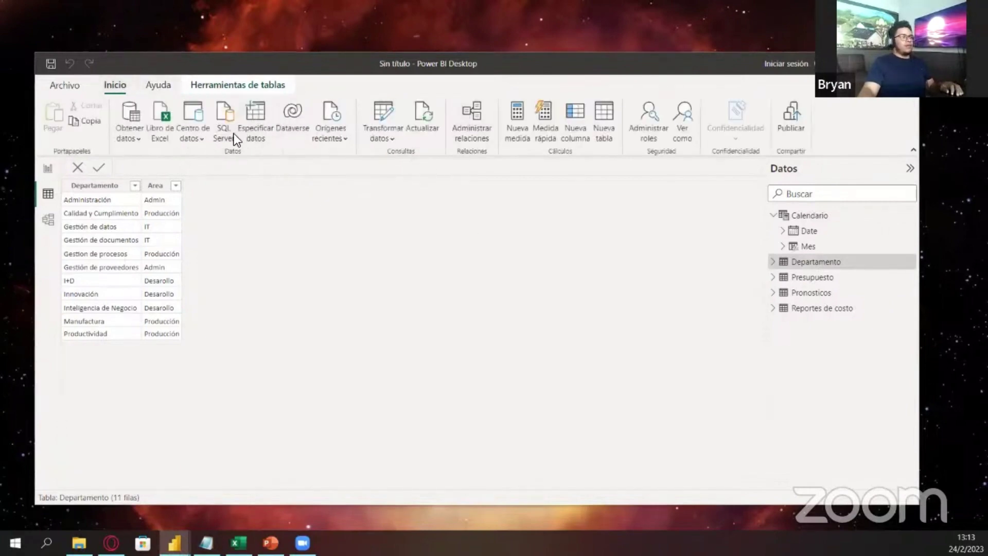
{"action": "left_click", "coordinate": [258, 122]}
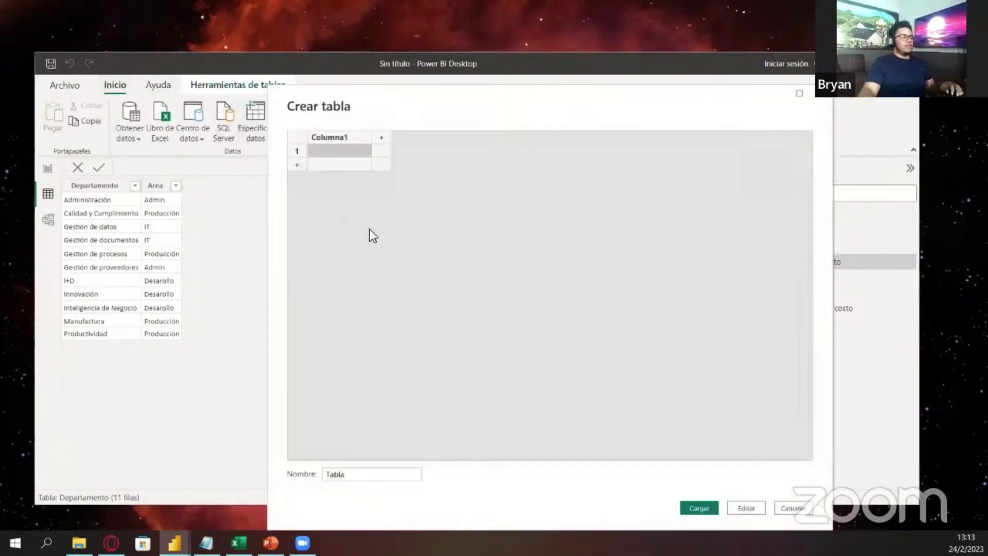
{"action": "left_click", "coordinate": [322, 137]}
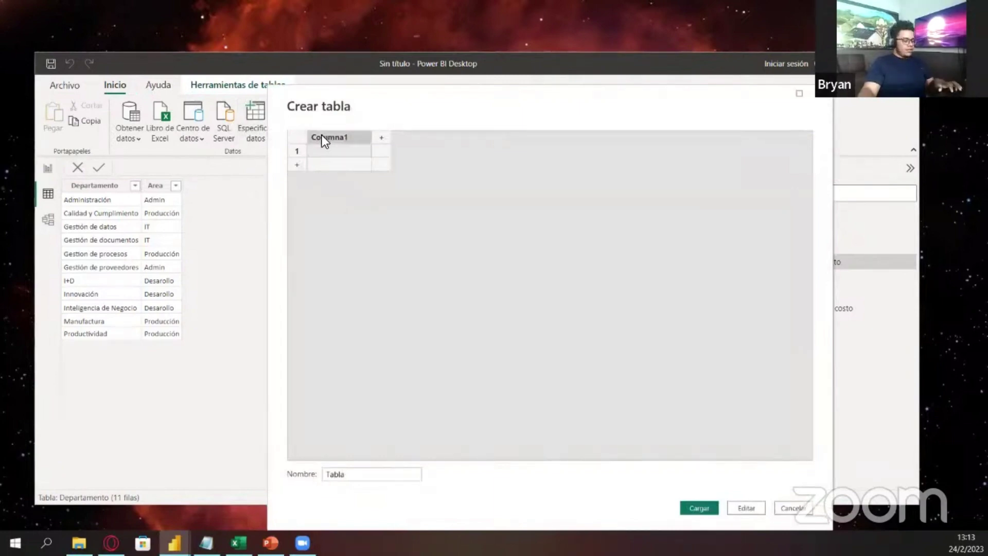
{"action": "type", "text": "Zona\tRegion Zona_1\tRegion A Zona_2\tRegion B Zona_3\tRegion B Zona_4\tRegion B Zona_5\tRegion C Zona_6\tRegion C"}
{"action": "double_click", "coordinate": [391, 481]}
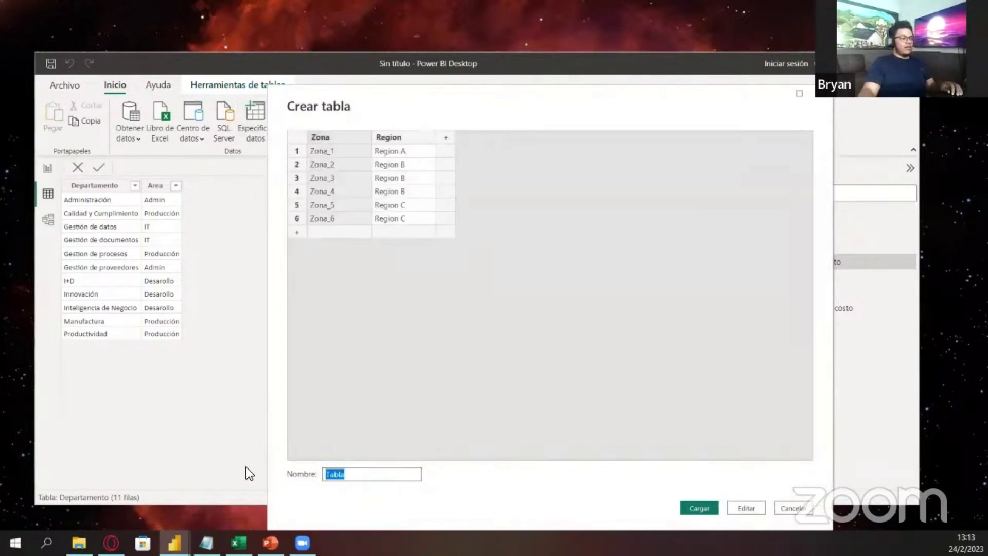
{"action": "type", "text": "Regiones"}
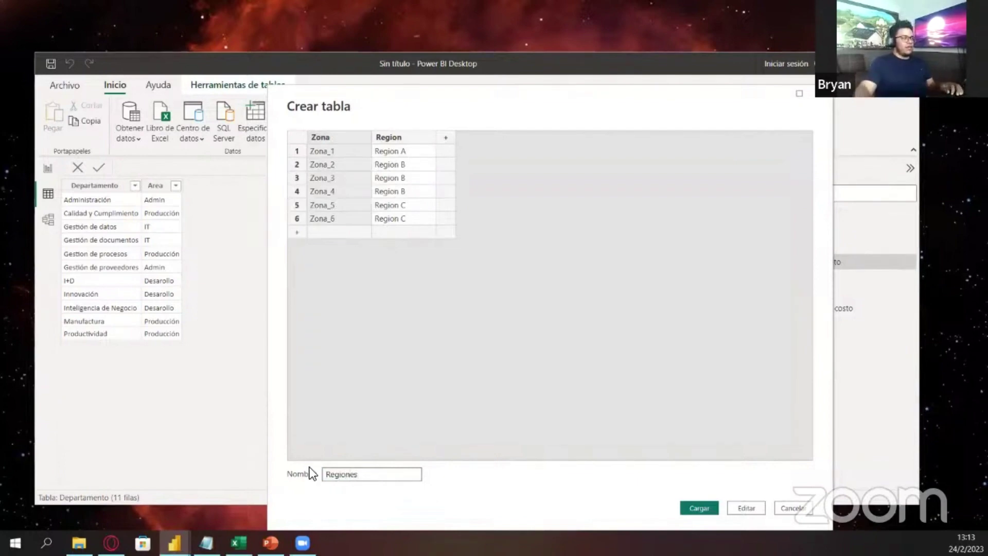
{"action": "left_click", "coordinate": [698, 509]}
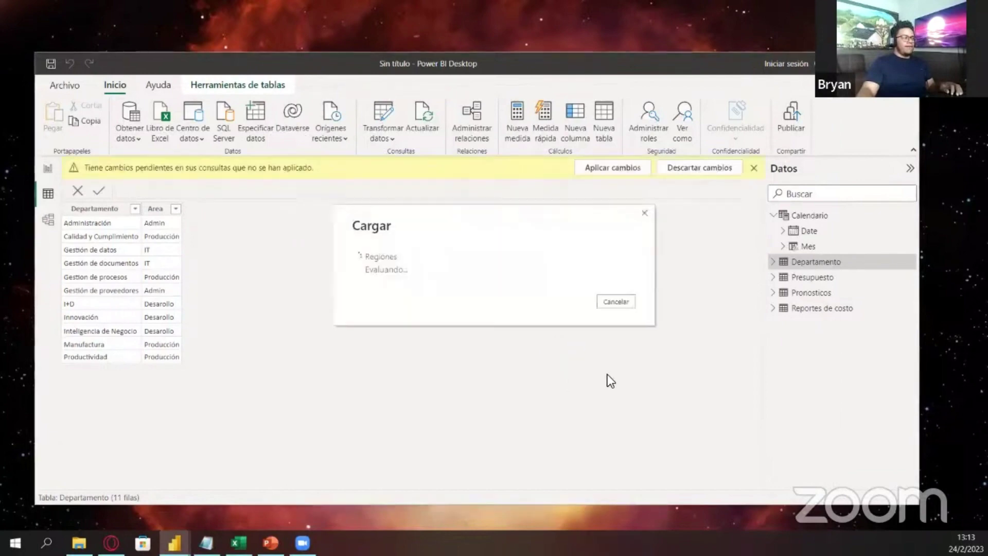
Create and load a one-column table named Categorias with the Categoria entries copied from Excel, from Entrenamiento to Viajes
{"action": "key", "text": "alt+Tab"}
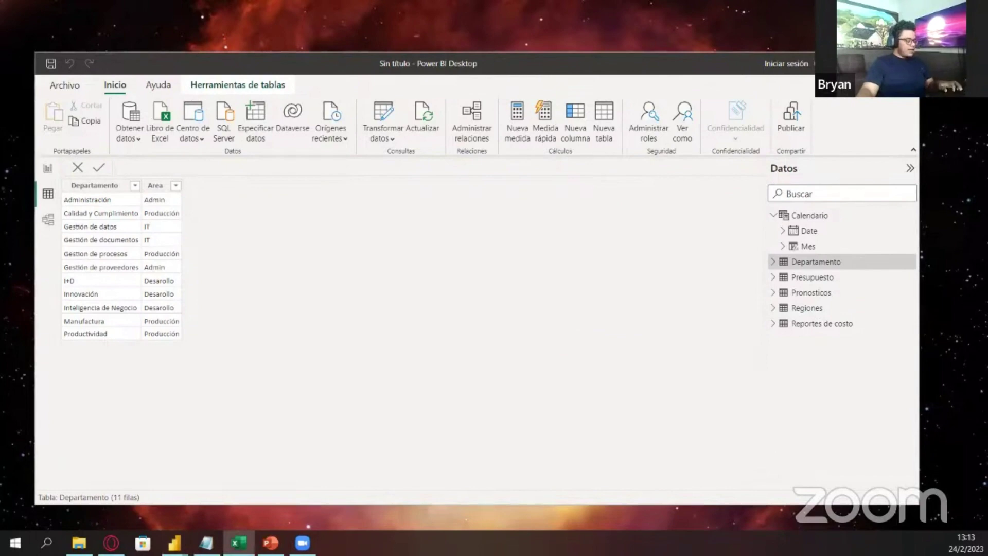
{"action": "left_click", "coordinate": [387, 416]}
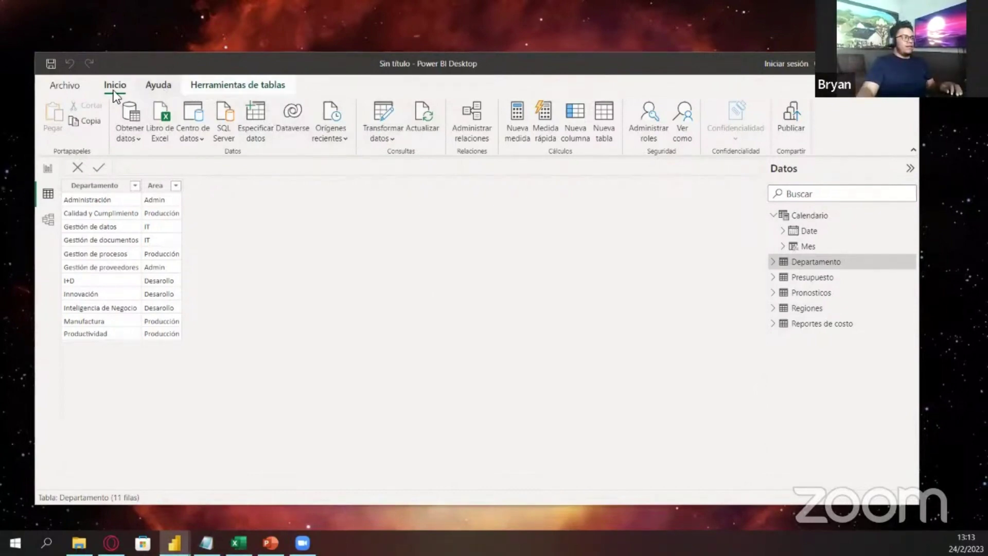
{"action": "left_click", "coordinate": [249, 124]}
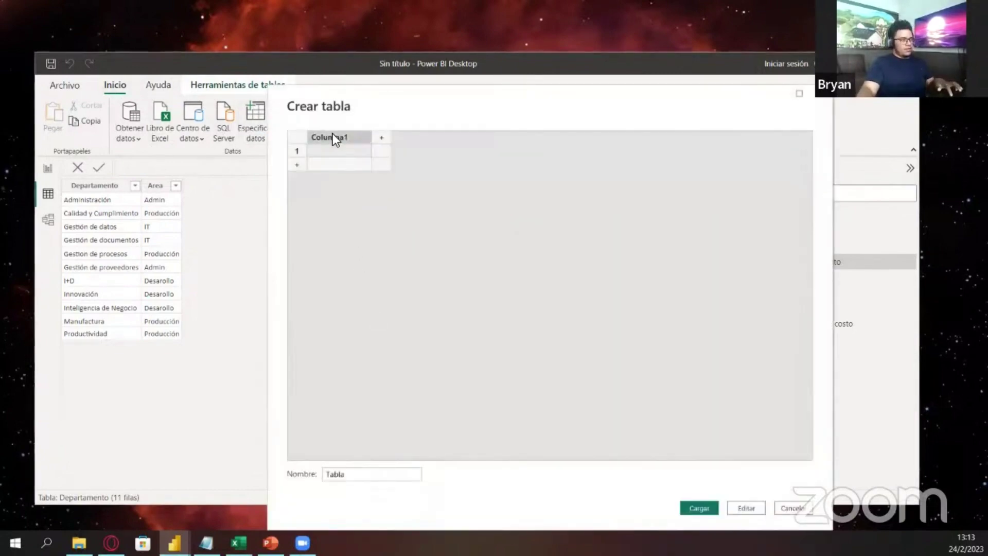
{"action": "key", "text": "ctrl+v"}
{"action": "double_click", "coordinate": [370, 473]}
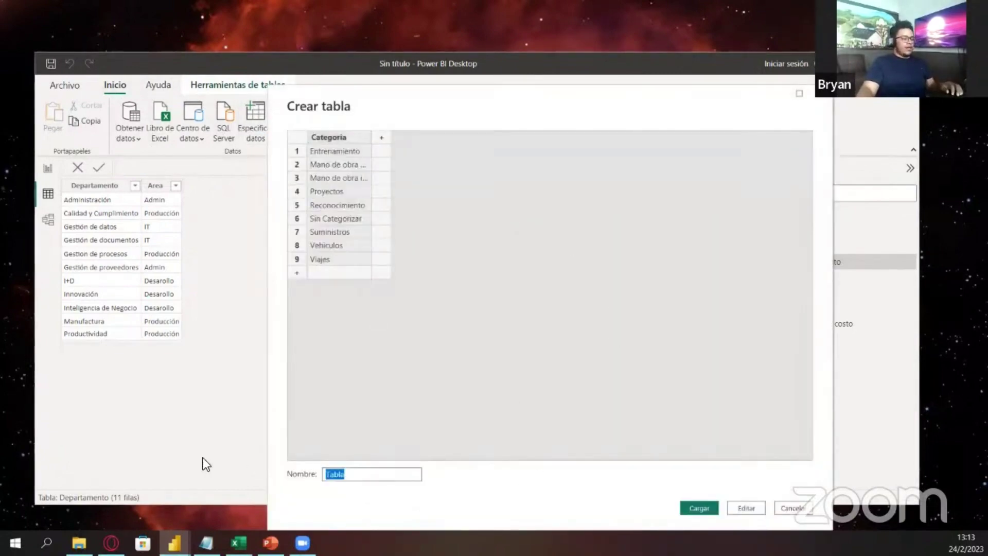
{"action": "type", "text": "Categorias"}
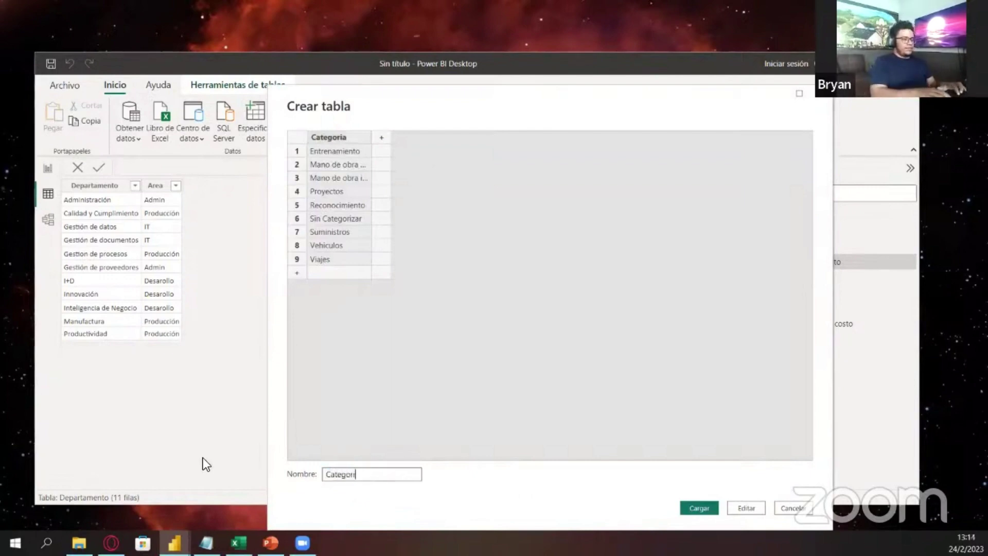
{"action": "left_click", "coordinate": [692, 507]}
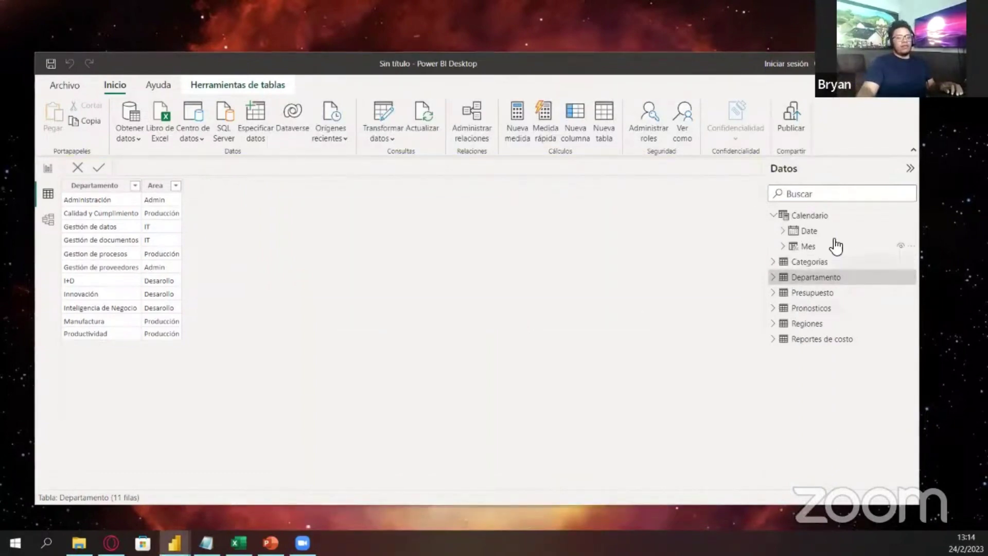
Display the model diagram with the table properties hidden and the window maximized
{"action": "left_click", "coordinate": [772, 217]}
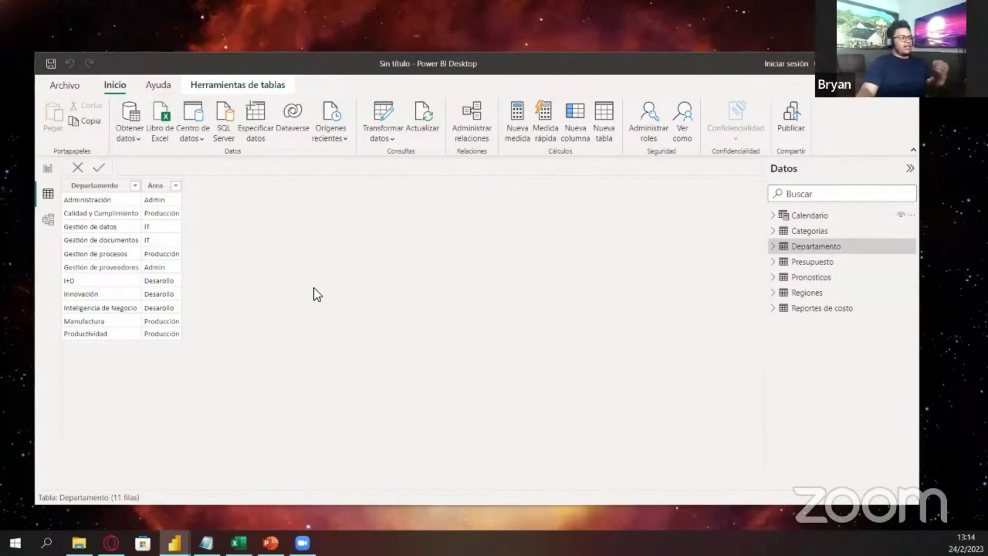
{"action": "left_click", "coordinate": [48, 220]}
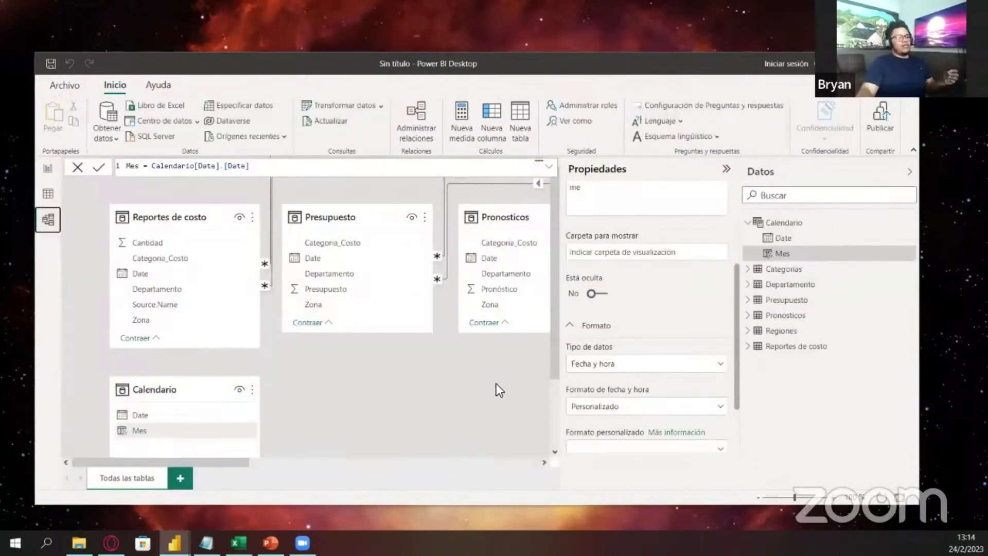
{"action": "left_click", "coordinate": [726, 168]}
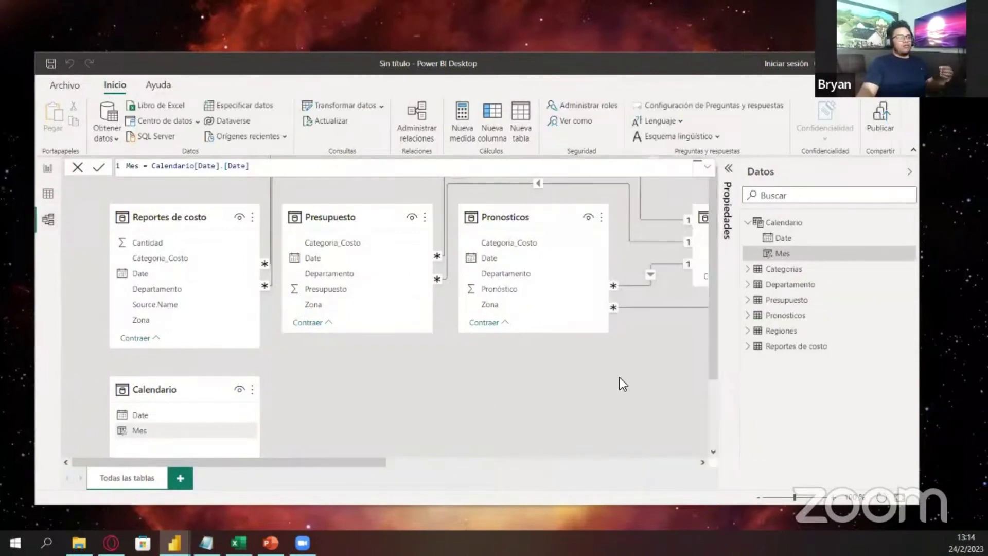
{"action": "left_click_drag", "start_coordinate": [301, 466], "coordinate": [332, 459]}
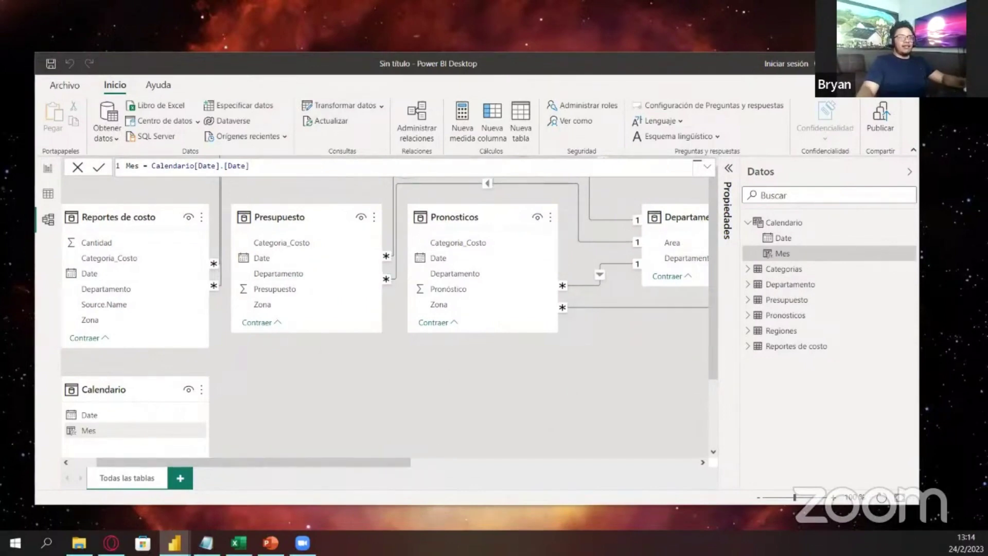
{"action": "key", "text": "super+Up"}
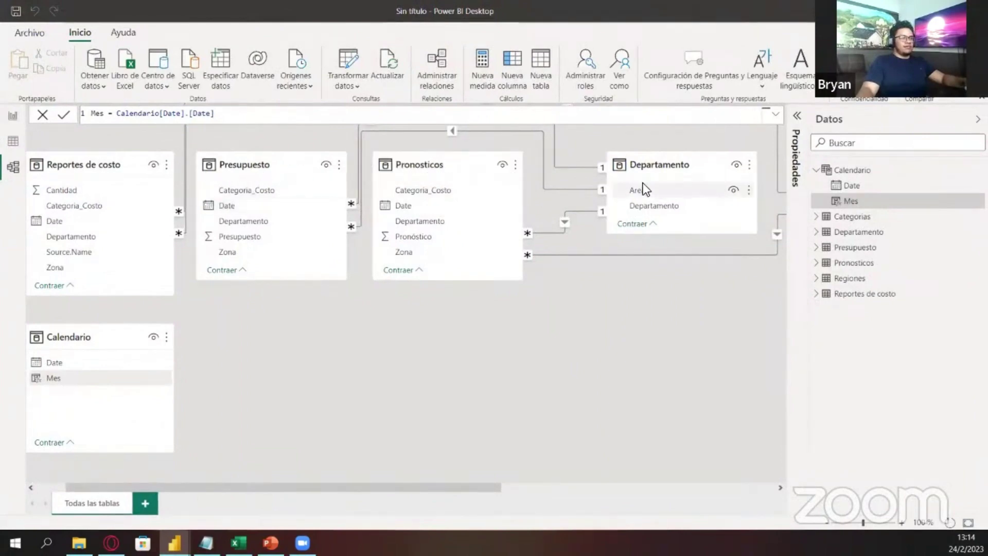
Bring the Departamento, Regiones and Categorias tables closer to Reportes de costo, Presupuesto and Pronosticos in the model diagram
{"action": "left_click_drag", "start_coordinate": [675, 165], "coordinate": [308, 359]}
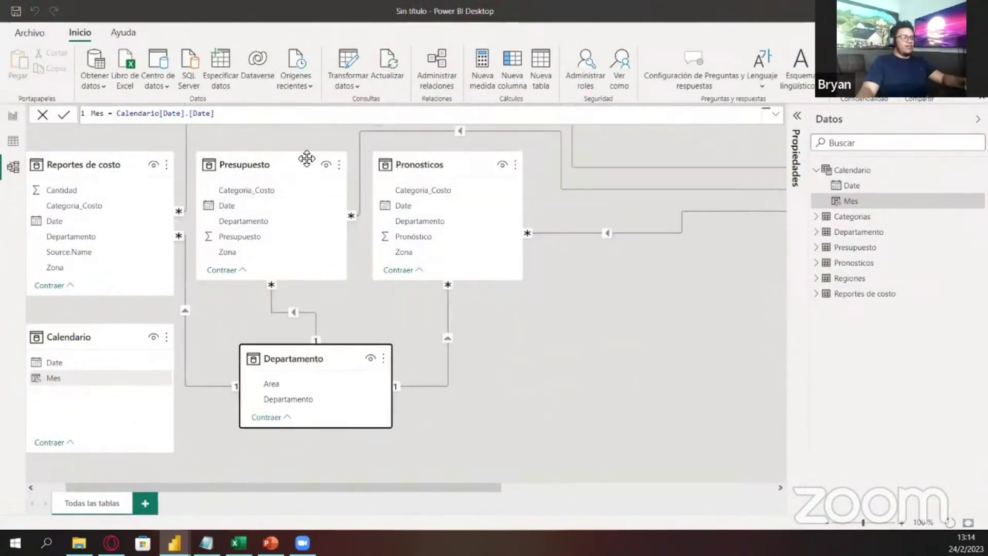
{"action": "left_click_drag", "start_coordinate": [493, 490], "coordinate": [626, 493]}
{"action": "left_click_drag", "start_coordinate": [715, 167], "coordinate": [369, 390]}
{"action": "left_click_drag", "start_coordinate": [444, 485], "coordinate": [607, 486]}
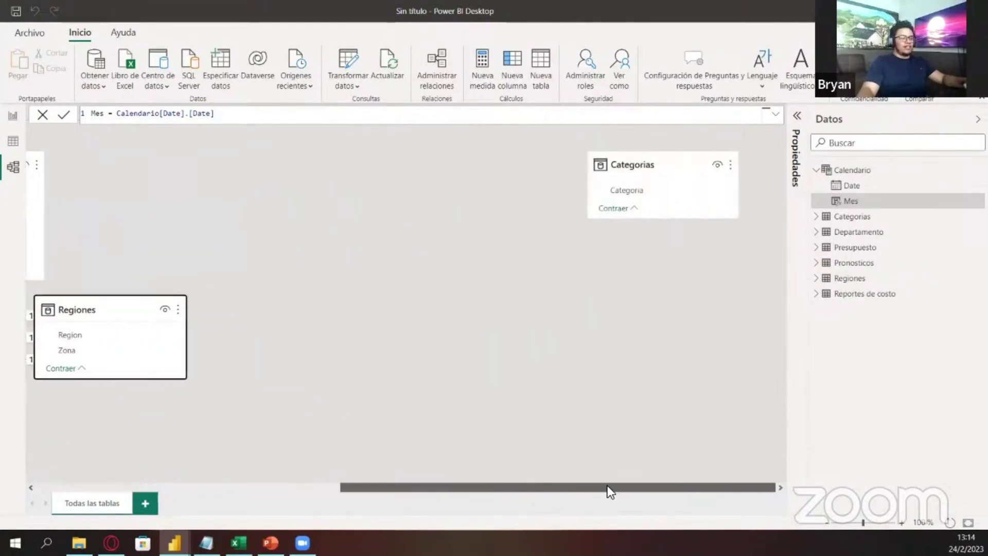
{"action": "left_click_drag", "start_coordinate": [680, 184], "coordinate": [688, 159]}
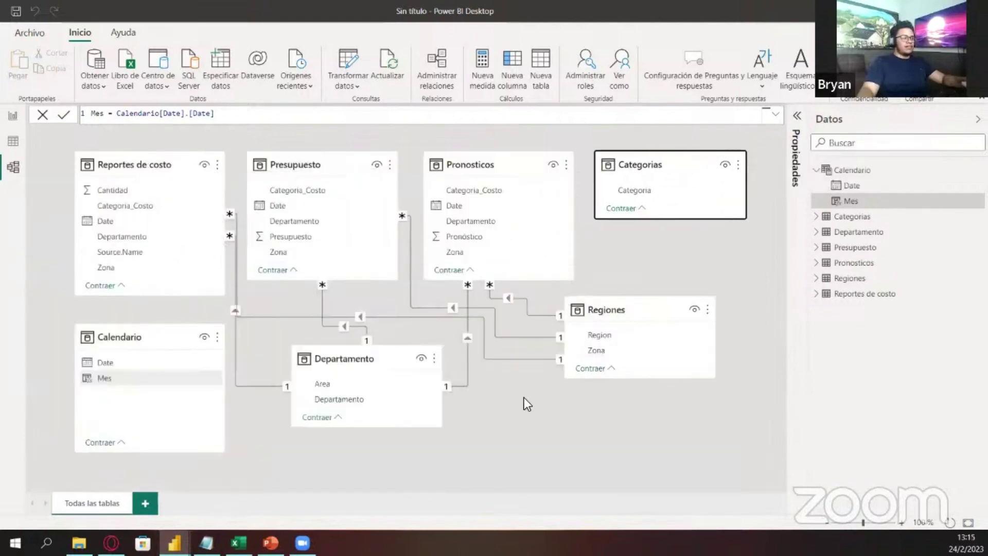
Space out the diagram by lowering Departamento and Regiones and moving Presupuesto and Pronosticos farther from Reportes de costo
{"action": "left_click_drag", "start_coordinate": [359, 360], "coordinate": [309, 389]}
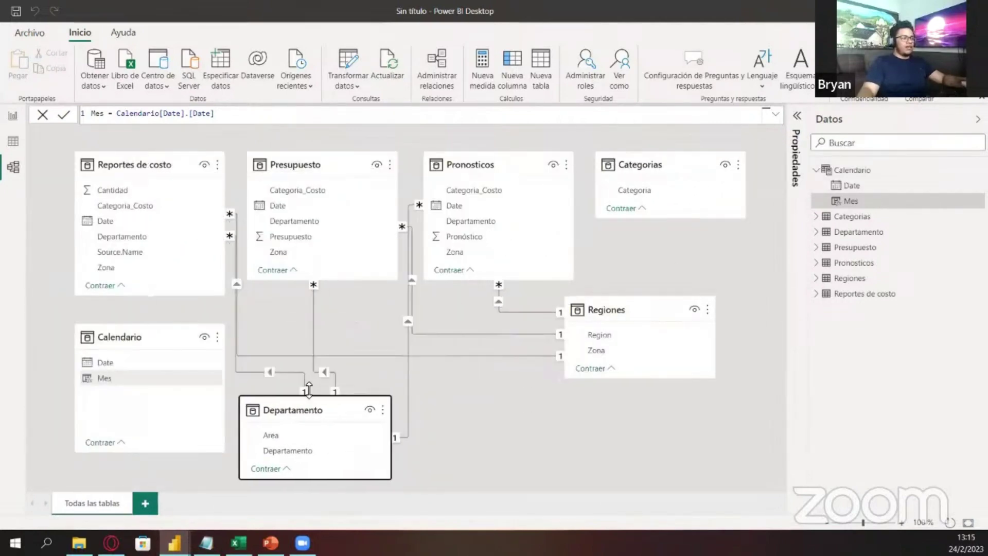
{"action": "left_click_drag", "start_coordinate": [344, 168], "coordinate": [364, 167]}
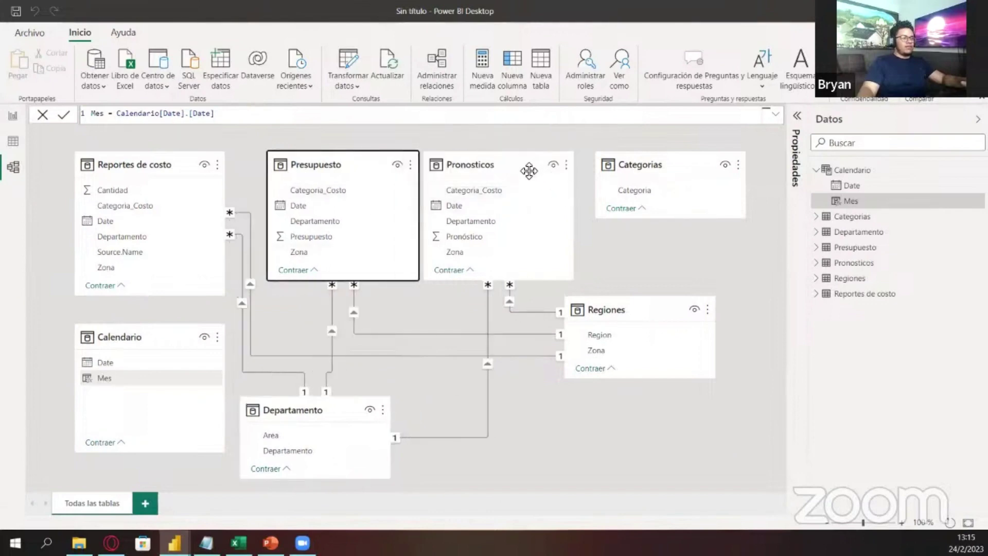
{"action": "left_click_drag", "start_coordinate": [529, 170], "coordinate": [558, 164]}
{"action": "left_click_drag", "start_coordinate": [655, 322], "coordinate": [657, 377]}
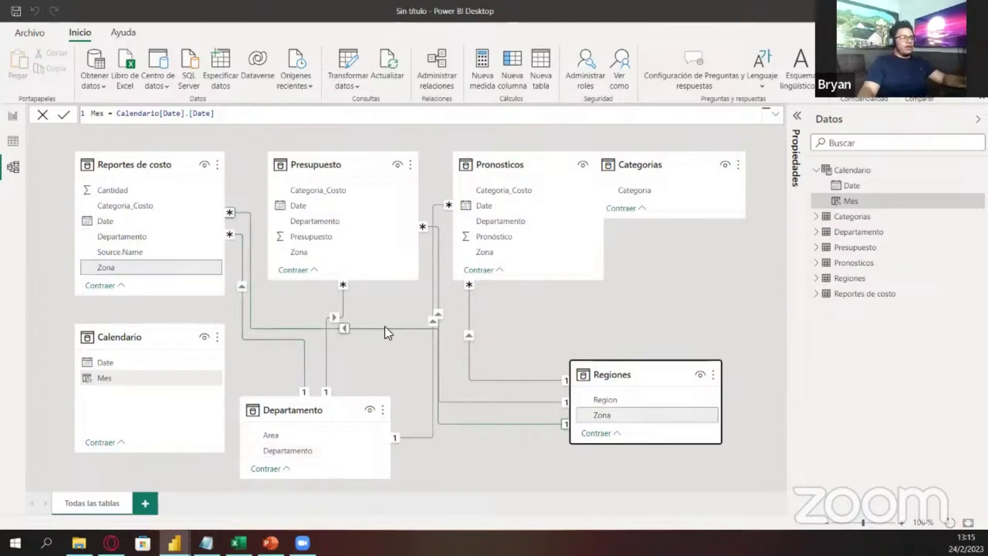
{"action": "left_click_drag", "start_coordinate": [609, 379], "coordinate": [590, 397]}
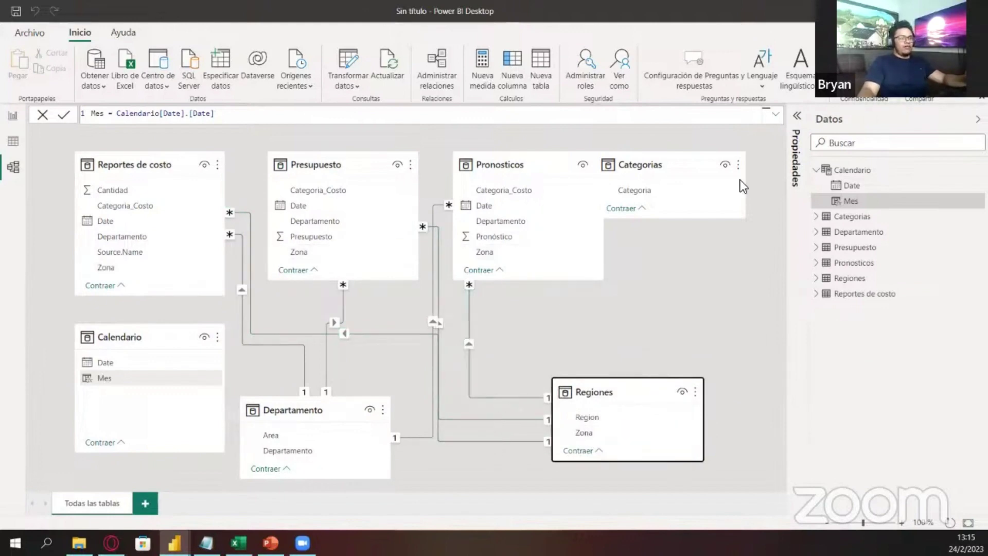
Place Categorias above Regiones, relate its Categoria field to Categoria_Costo in Pronosticos, Presupuesto and Reportes de costo, and widen the spacing between those tables
{"action": "left_click_drag", "start_coordinate": [676, 164], "coordinate": [624, 314]}
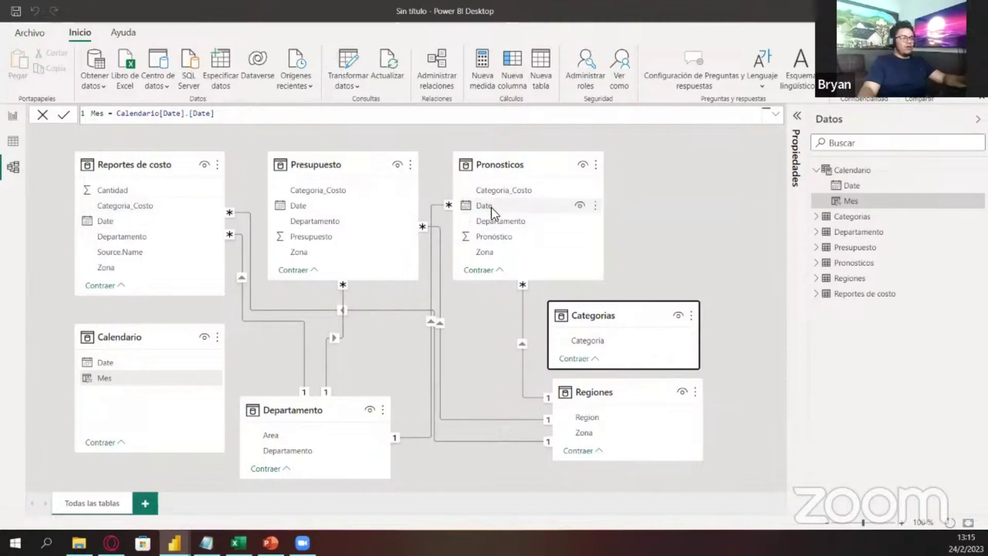
{"action": "left_click_drag", "start_coordinate": [510, 194], "coordinate": [606, 342]}
{"action": "left_click_drag", "start_coordinate": [324, 192], "coordinate": [589, 343]}
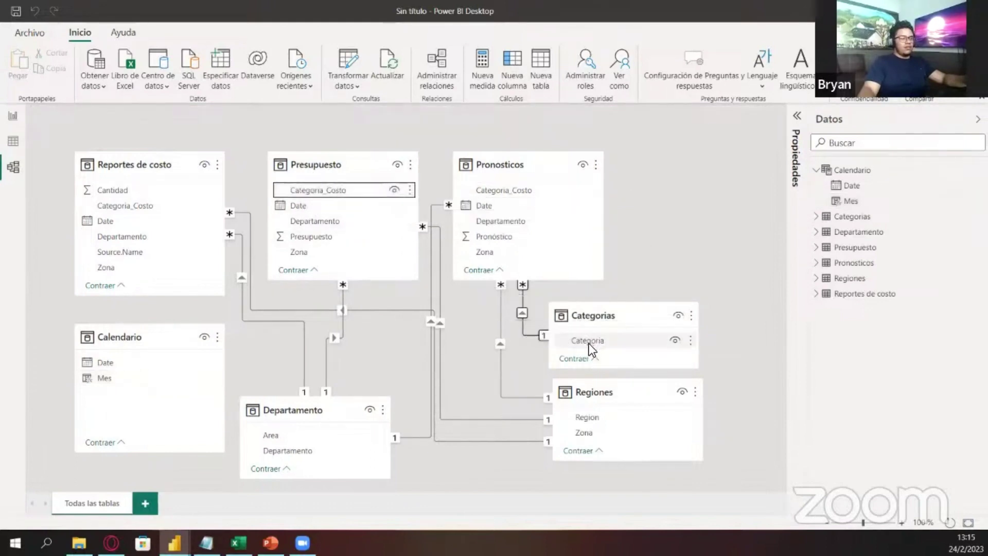
{"action": "left_click_drag", "start_coordinate": [122, 211], "coordinate": [618, 344]}
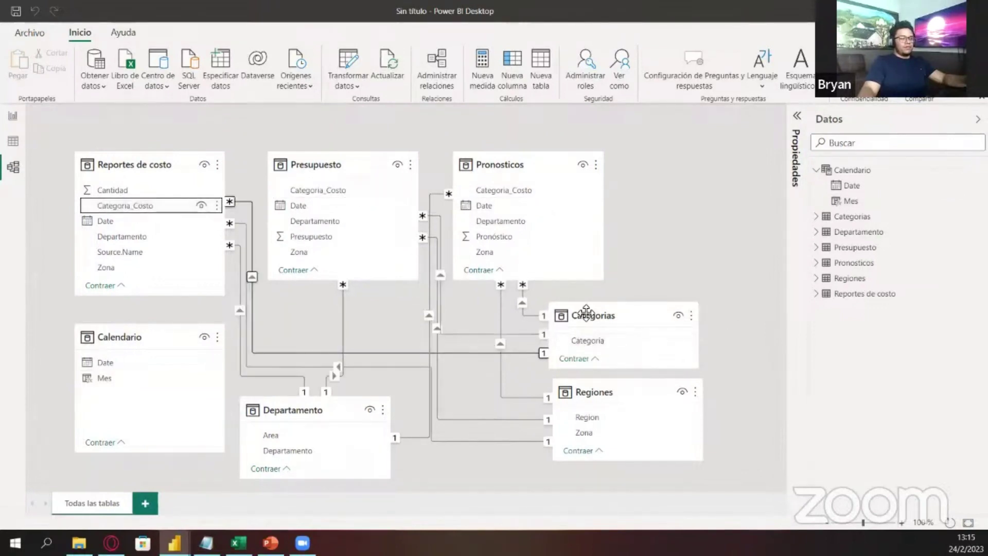
{"action": "left_click_drag", "start_coordinate": [534, 168], "coordinate": [608, 168]}
{"action": "left_click_drag", "start_coordinate": [370, 154], "coordinate": [406, 151]}
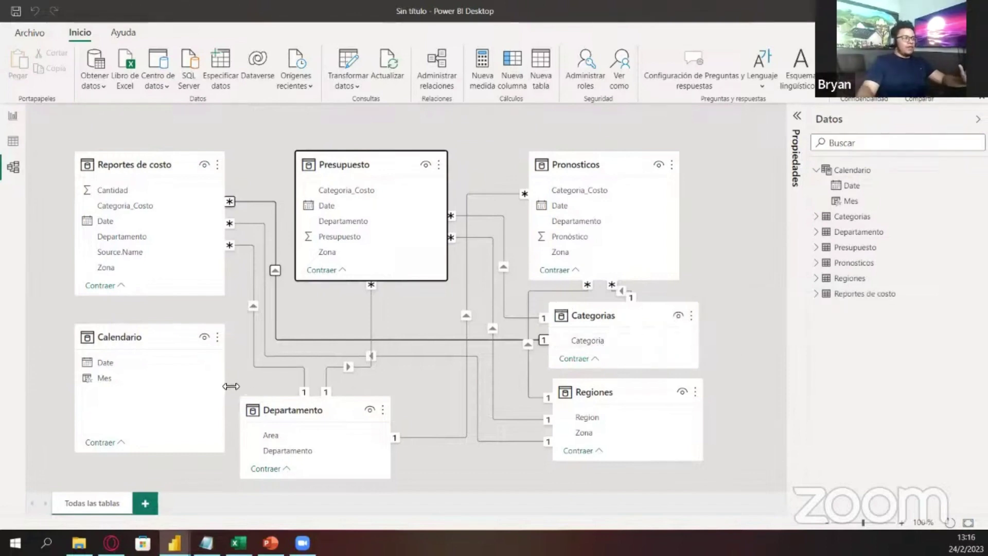
Relate the Date field of Calendario to the Date fields of Reportes de costo, Presupuesto and Pronosticos
{"action": "left_click", "coordinate": [122, 225]}
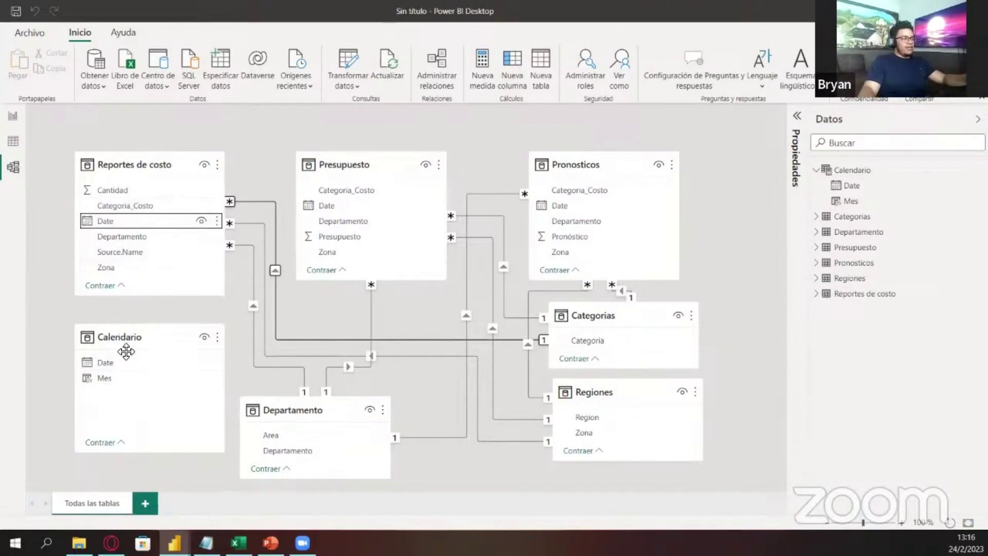
{"action": "left_click", "coordinate": [105, 362]}
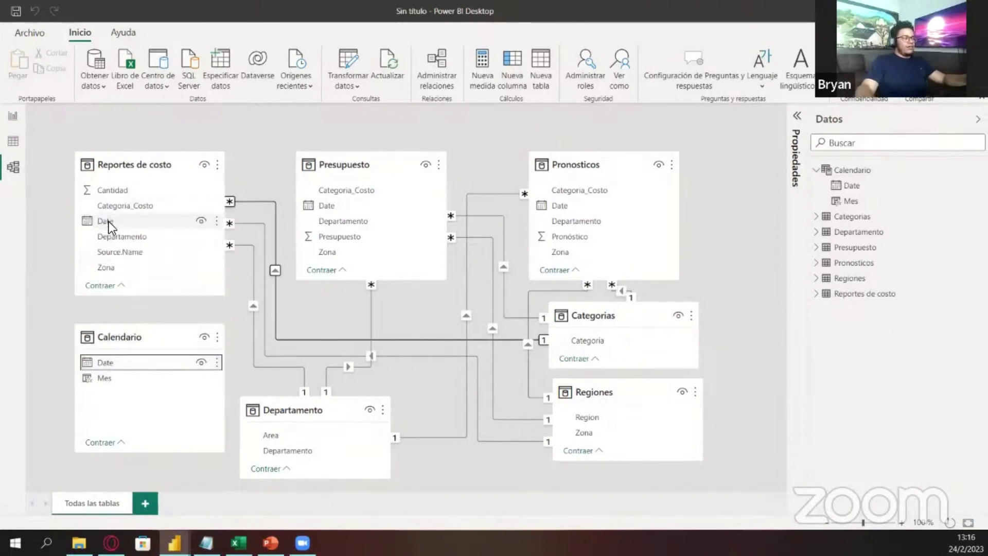
{"action": "left_click_drag", "start_coordinate": [107, 221], "coordinate": [105, 362]}
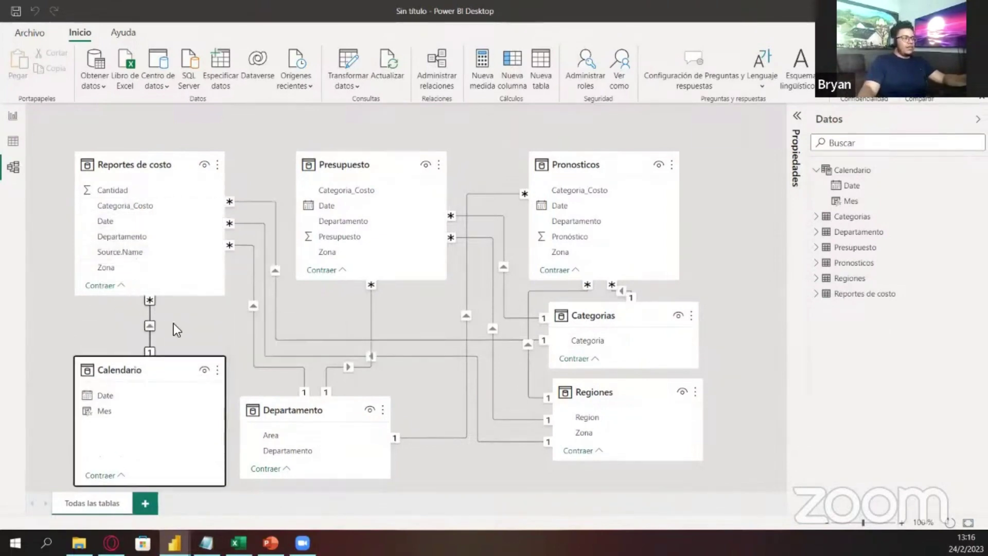
{"action": "left_click_drag", "start_coordinate": [113, 397], "coordinate": [353, 211]}
{"action": "left_click_drag", "start_coordinate": [149, 404], "coordinate": [613, 205]}
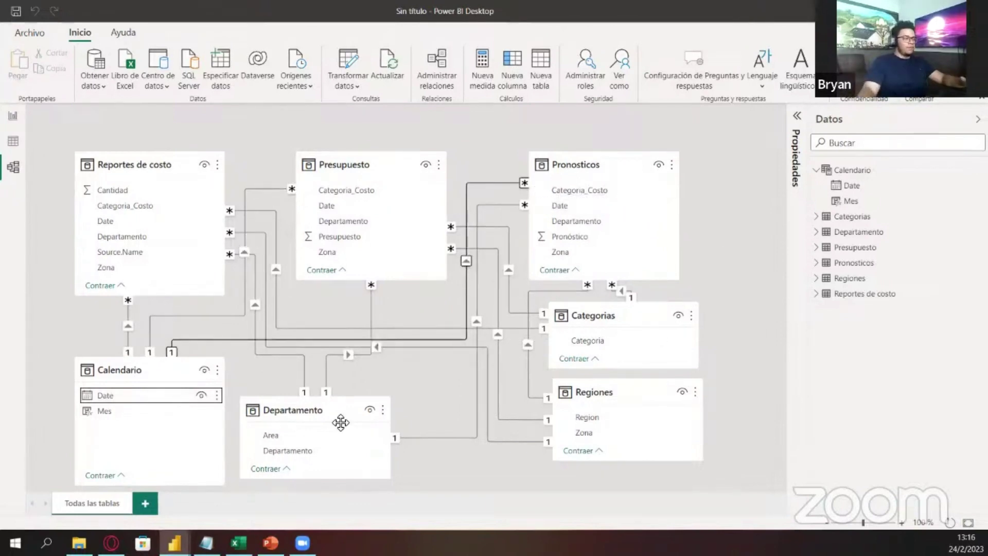
Rearrange the diagram with Calendario above Departamento on one side and Reportes de costo directly below Presupuesto
{"action": "left_click_drag", "start_coordinate": [341, 423], "coordinate": [375, 424]}
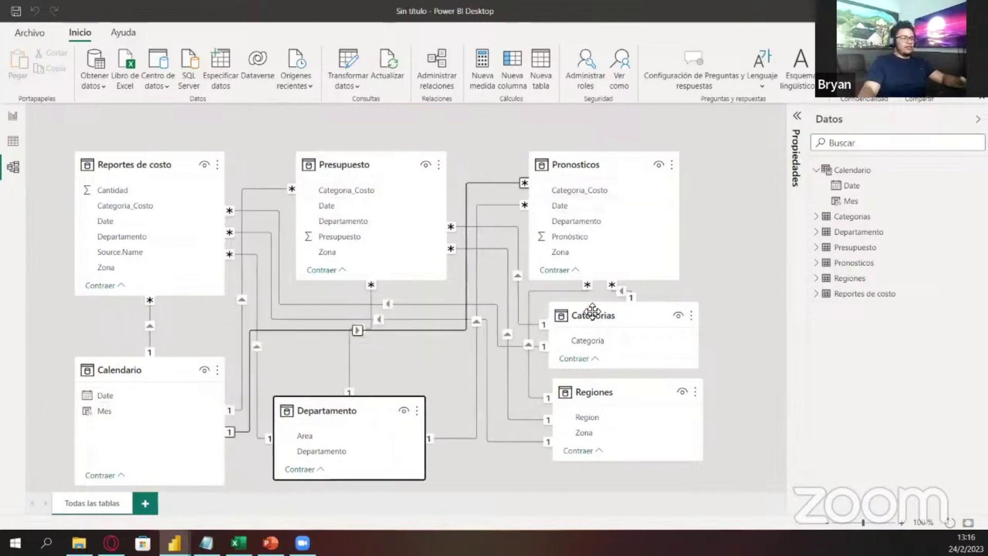
{"action": "left_click_drag", "start_coordinate": [189, 165], "coordinate": [410, 338]}
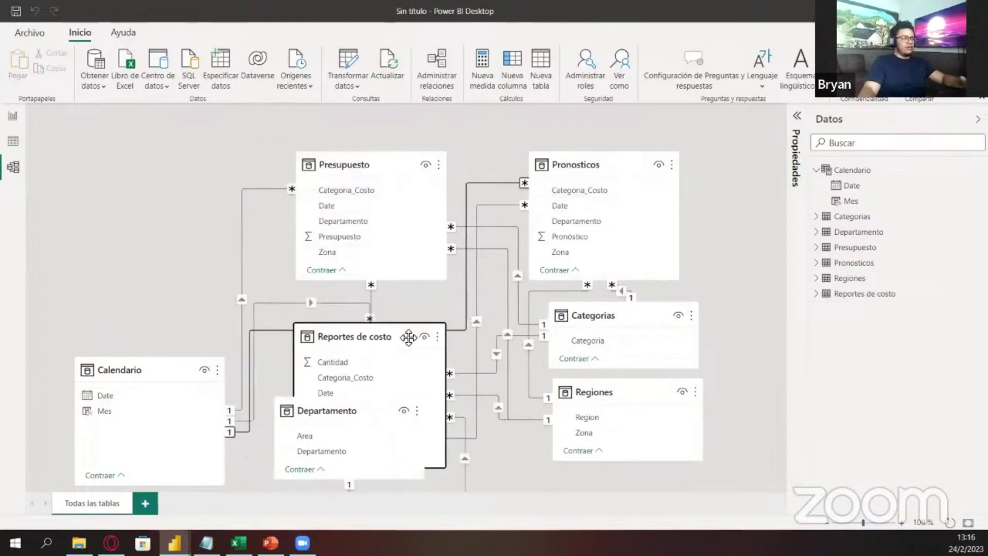
{"action": "left_click_drag", "start_coordinate": [128, 371], "coordinate": [96, 140]}
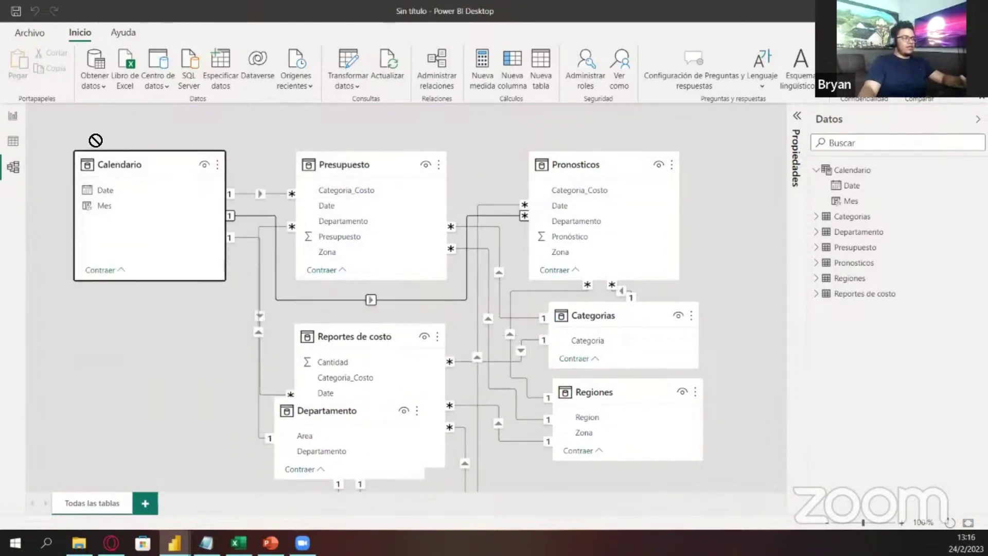
{"action": "left_click_drag", "start_coordinate": [626, 158], "coordinate": [605, 154]}
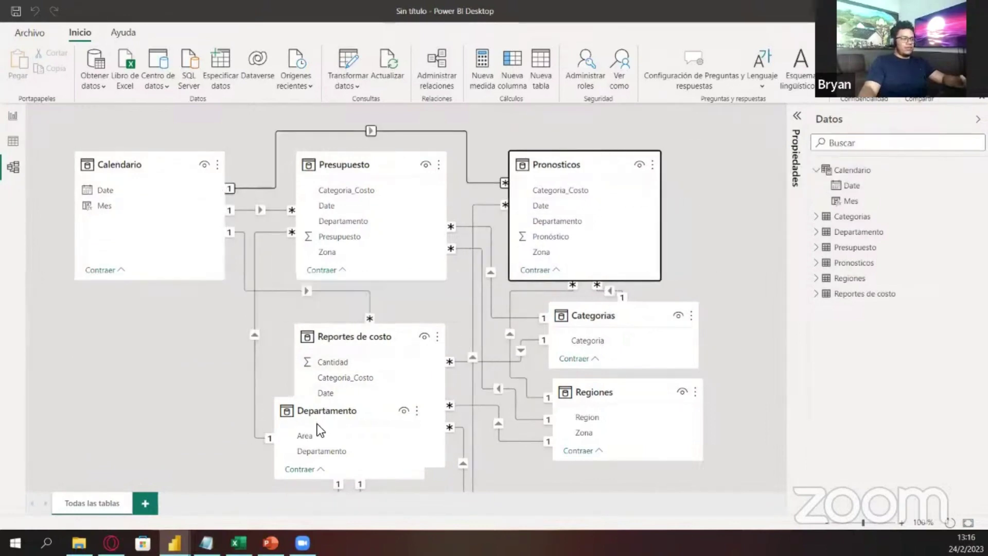
{"action": "left_click_drag", "start_coordinate": [317, 412], "coordinate": [117, 363]}
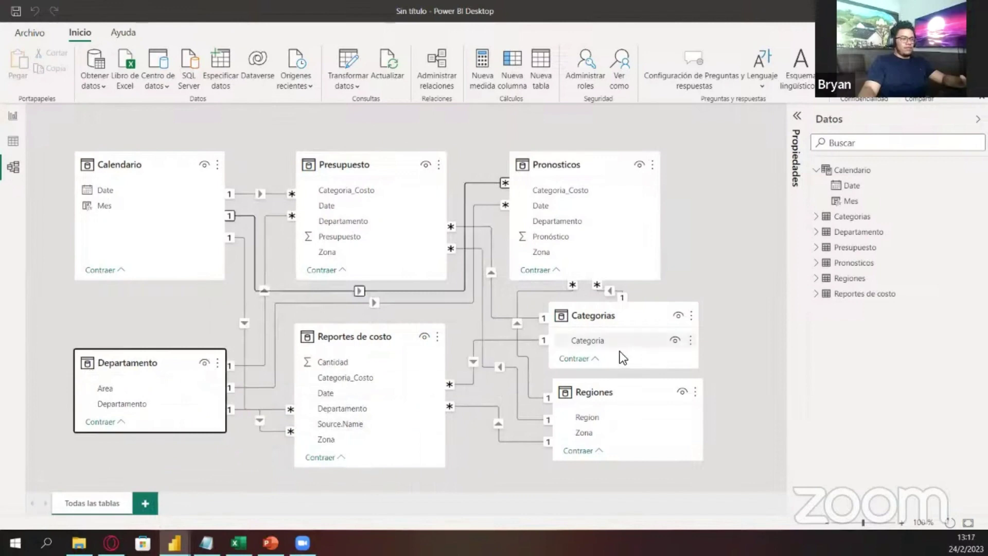
{"action": "left_click_drag", "start_coordinate": [611, 403], "coordinate": [614, 420]}
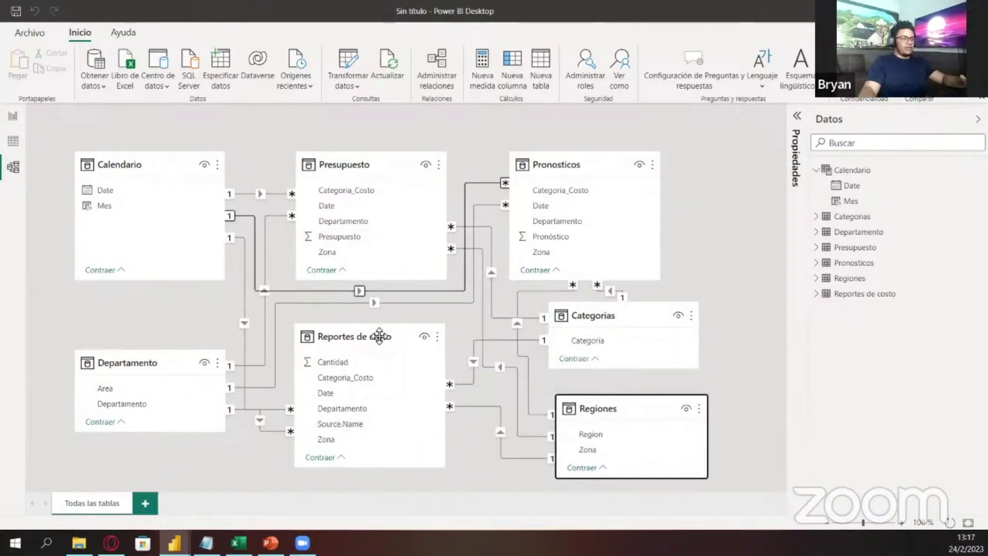
{"action": "left_click_drag", "start_coordinate": [379, 337], "coordinate": [378, 324]}
{"action": "left_click_drag", "start_coordinate": [656, 177], "coordinate": [653, 190]}
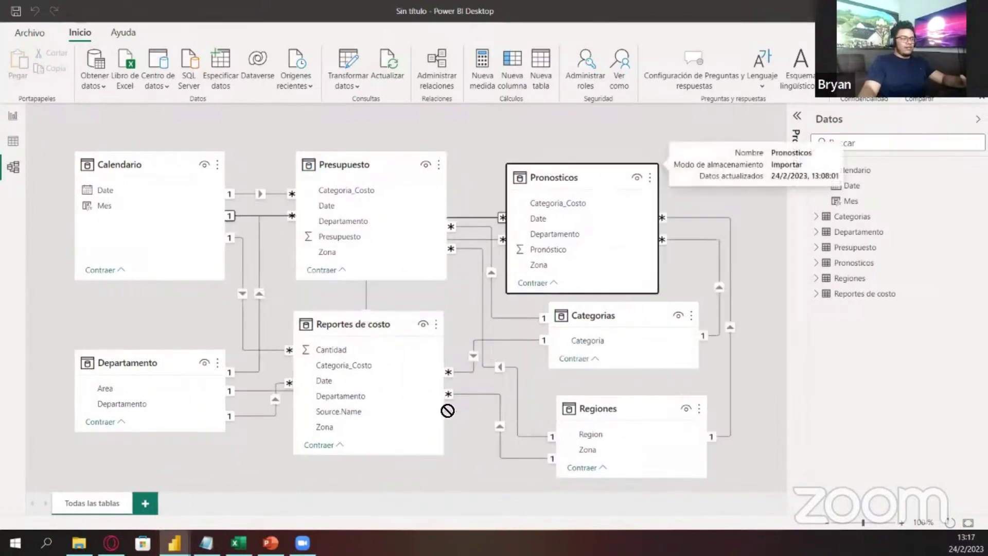
Stack Pronosticos below Reportes de costo in the middle column, and place Categorias above Regiones on the side opposite Calendario and Departamento
{"action": "left_click_drag", "start_coordinate": [471, 394], "coordinate": [354, 454]}
{"action": "left_click_drag", "start_coordinate": [388, 184], "coordinate": [392, 183]}
{"action": "left_click_drag", "start_coordinate": [363, 326], "coordinate": [378, 289]}
{"action": "left_click", "coordinate": [387, 444]}
{"action": "left_click_drag", "start_coordinate": [388, 444], "coordinate": [410, 431]}
{"action": "left_click_drag", "start_coordinate": [595, 309], "coordinate": [618, 159]}
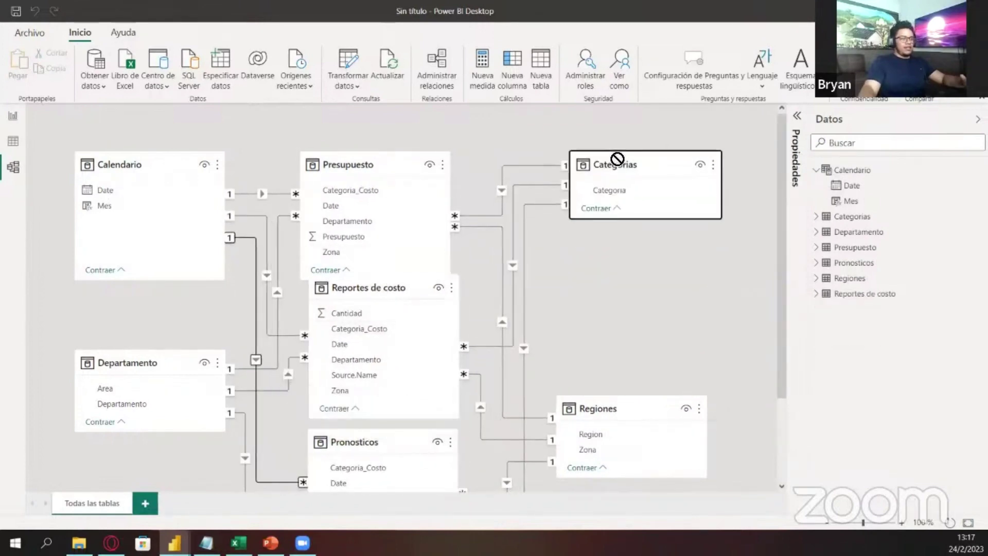
{"action": "left_click_drag", "start_coordinate": [644, 412], "coordinate": [696, 381]}
{"action": "scroll", "coordinate": [674, 338], "scroll_direction": "down", "scroll_amount": 2}
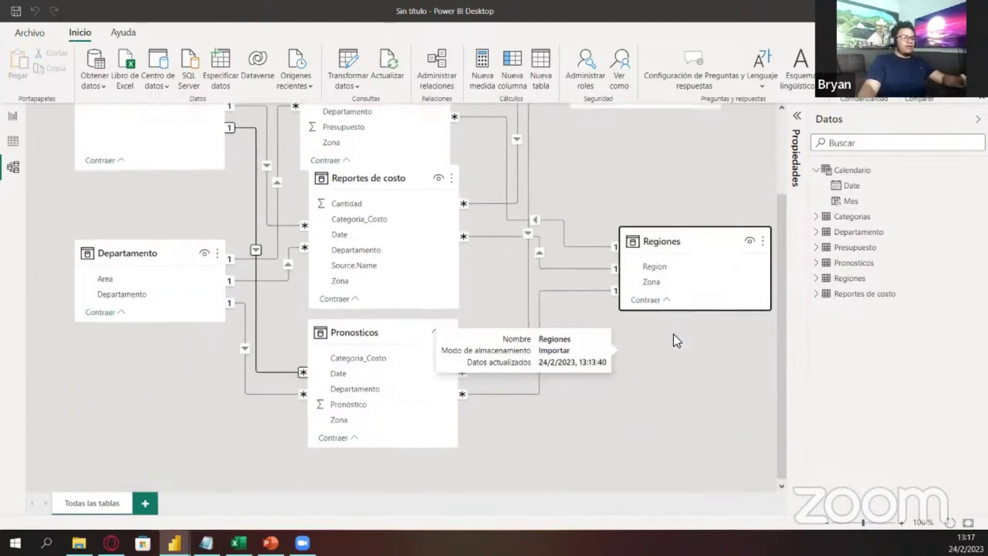
{"action": "scroll", "coordinate": [674, 339], "scroll_direction": "up", "scroll_amount": 2}
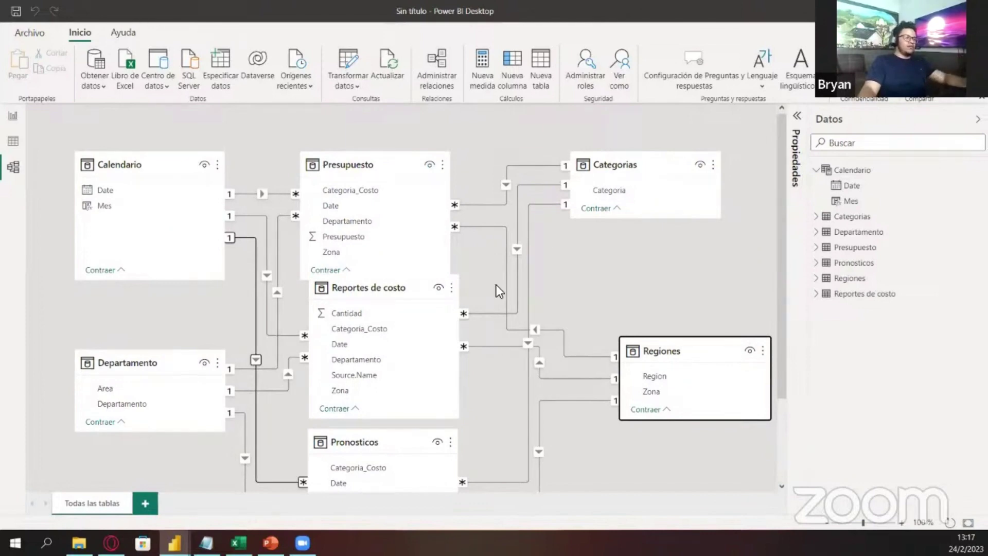
{"action": "scroll", "coordinate": [587, 301], "scroll_direction": "down", "scroll_amount": 1}
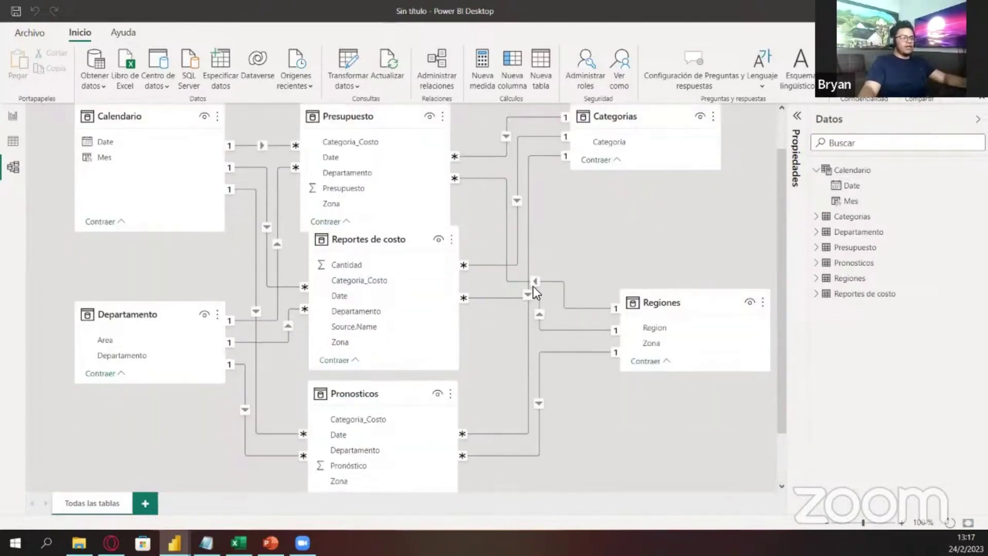
{"action": "scroll", "coordinate": [554, 288], "scroll_direction": "up", "scroll_amount": 1}
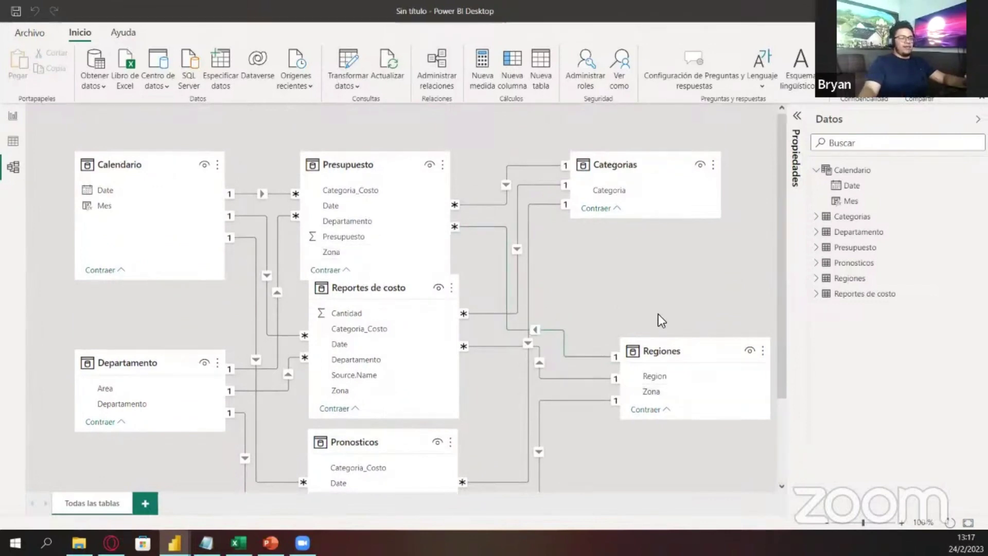
Collapse the Calendario field list, show the Departamento table's rows, and open the blank report page
{"action": "left_click", "coordinate": [816, 170]}
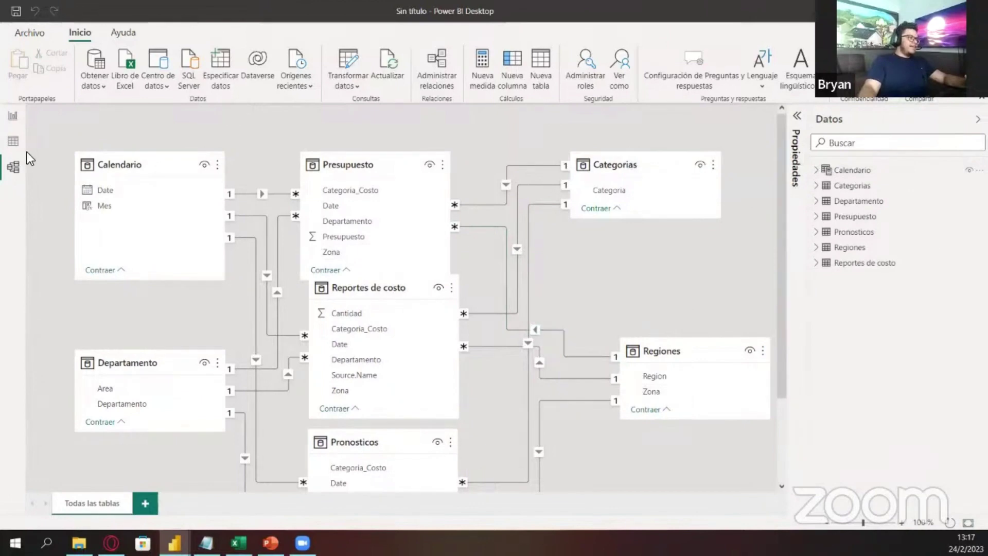
{"action": "left_click", "coordinate": [13, 141]}
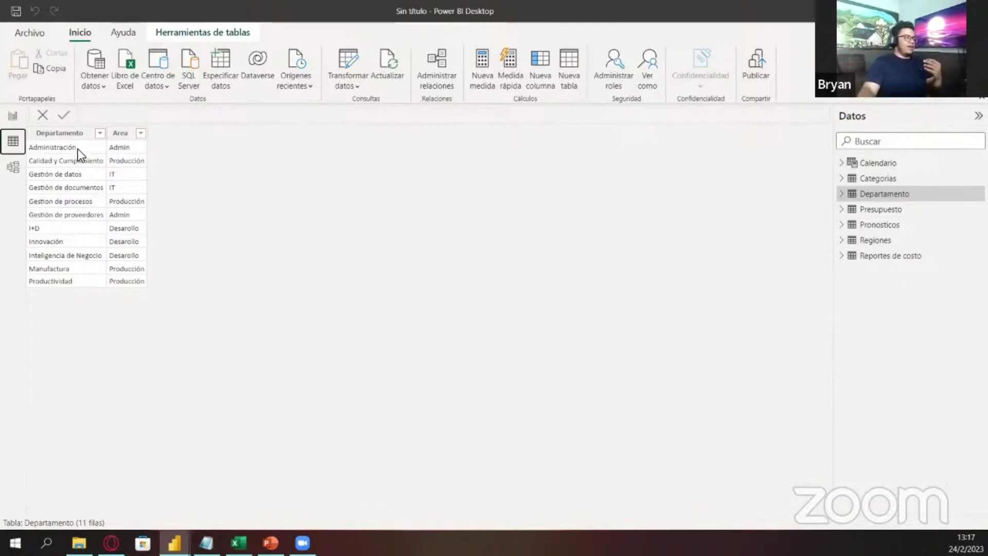
{"action": "left_click", "coordinate": [12, 116]}
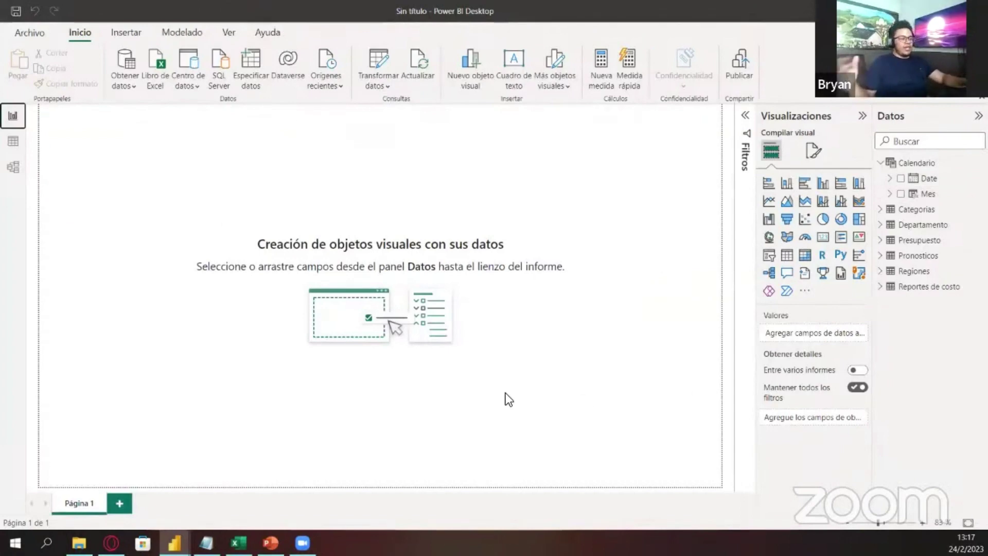
Rename the report page as Genral
{"action": "double_click", "coordinate": [87, 505]}
{"action": "type", "text": "Genral"}
{"action": "key", "text": "Return"}
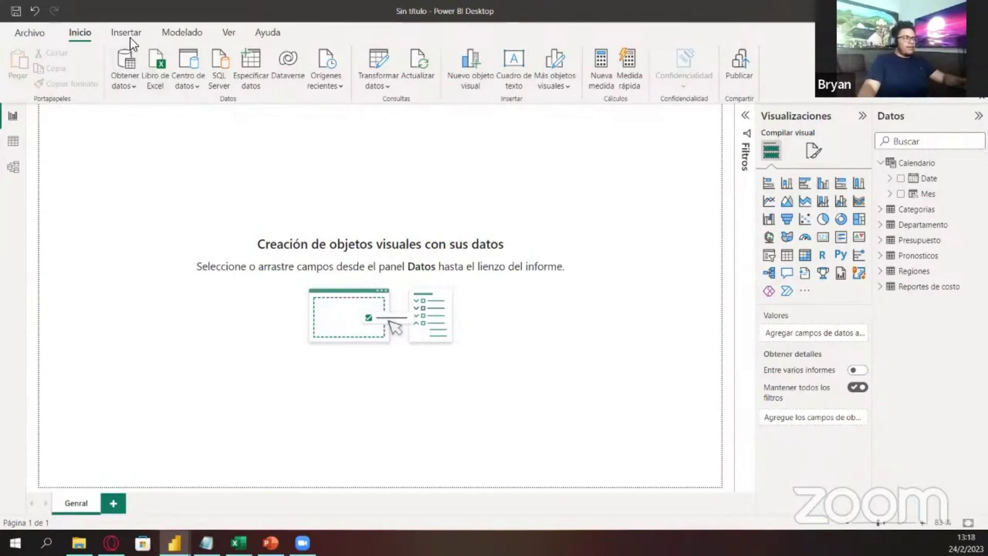
Turn on gridlines for the report page and check the page view options without changing them
{"action": "left_click", "coordinate": [183, 34]}
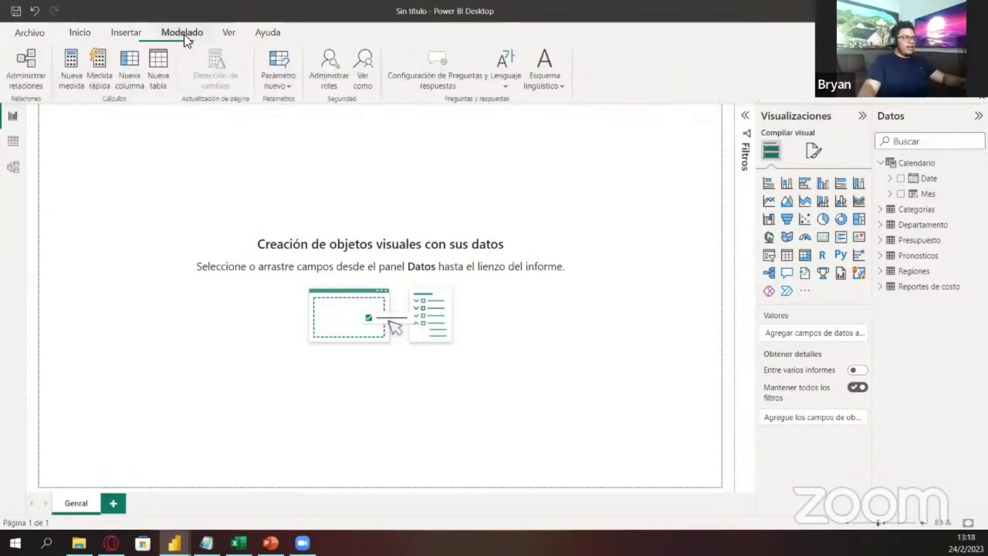
{"action": "left_click", "coordinate": [216, 41]}
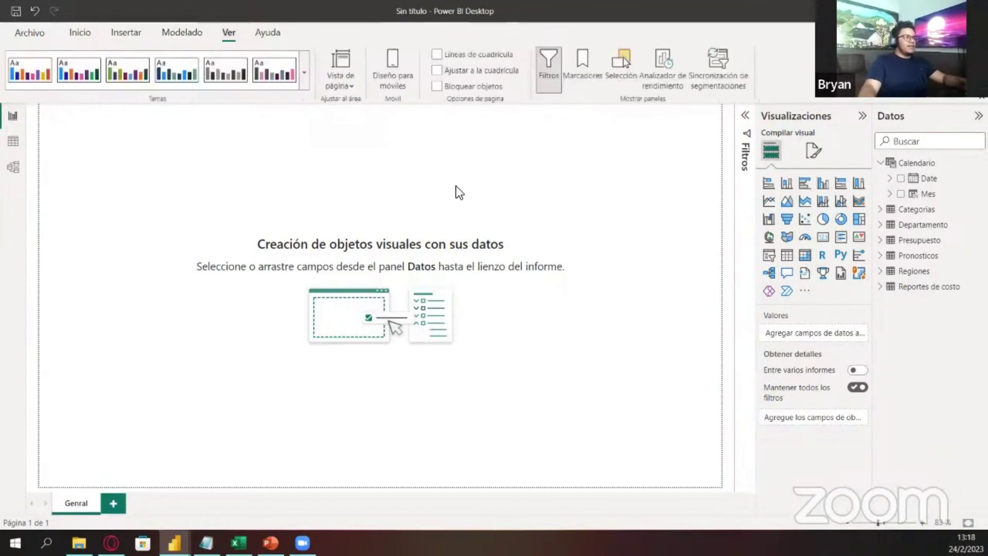
{"action": "left_click", "coordinate": [435, 57]}
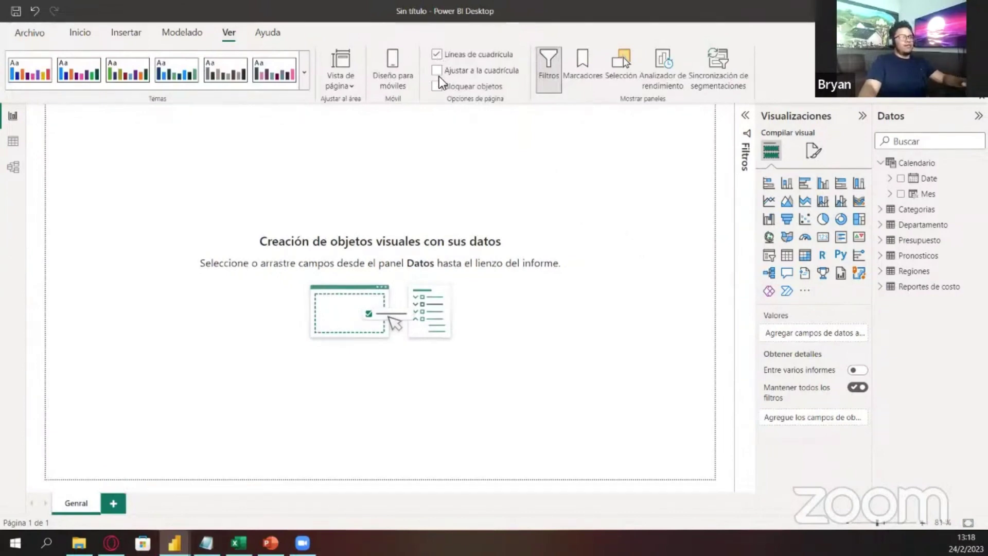
{"action": "left_click", "coordinate": [339, 84]}
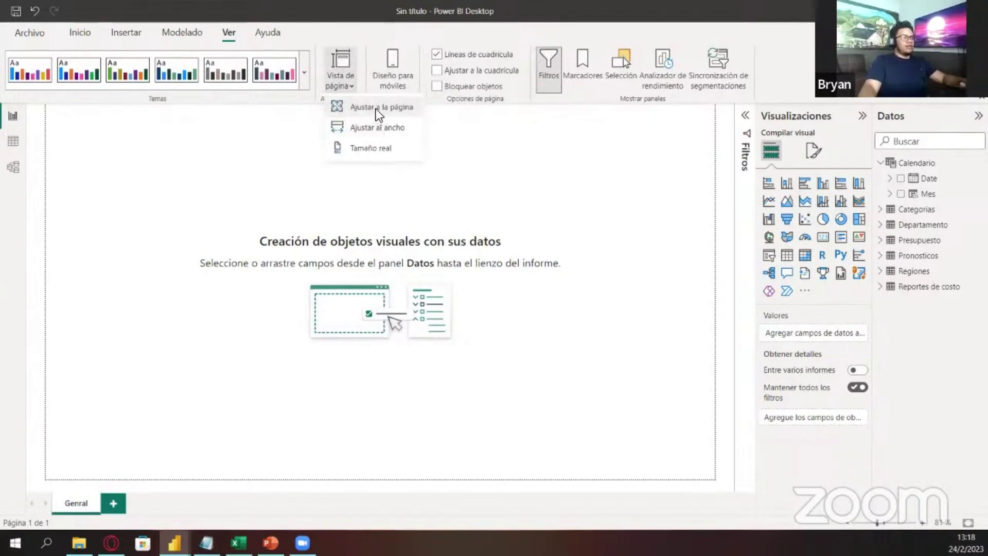
{"action": "left_click", "coordinate": [581, 218]}
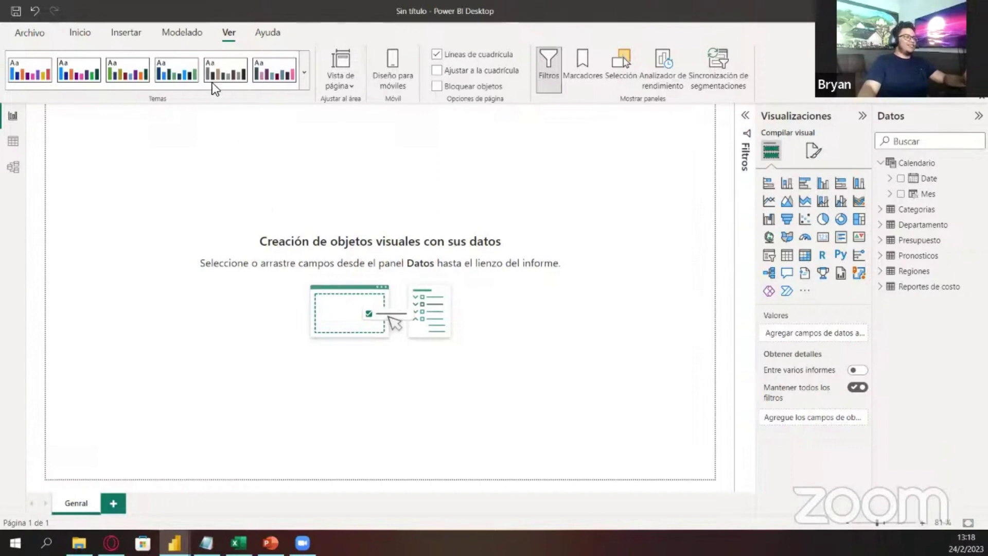
Switch to the web browser, look through the newest colour palettes on Color Hunt, and return to the Power BI report
{"action": "left_click", "coordinate": [305, 85]}
{"action": "left_click", "coordinate": [305, 93]}
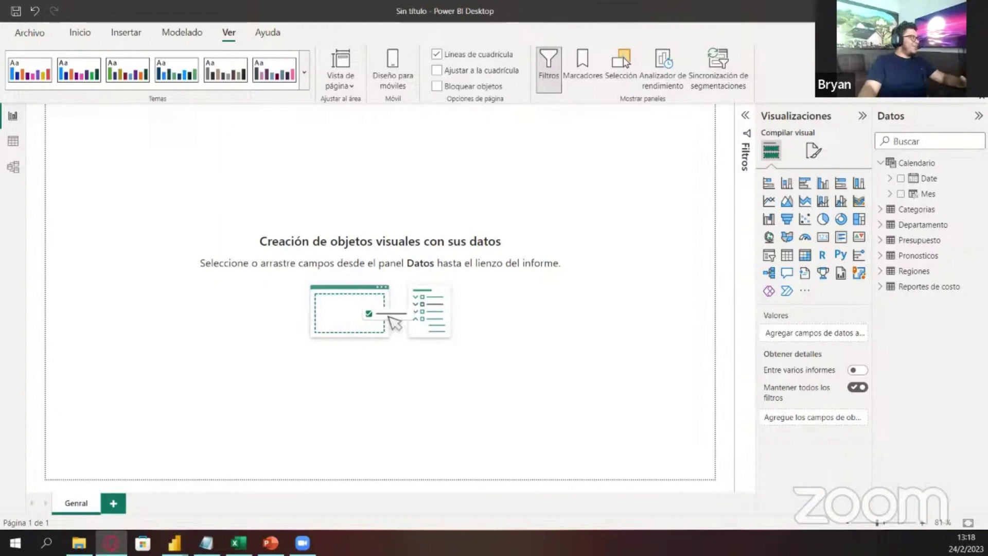
{"action": "left_click", "coordinate": [474, 170]}
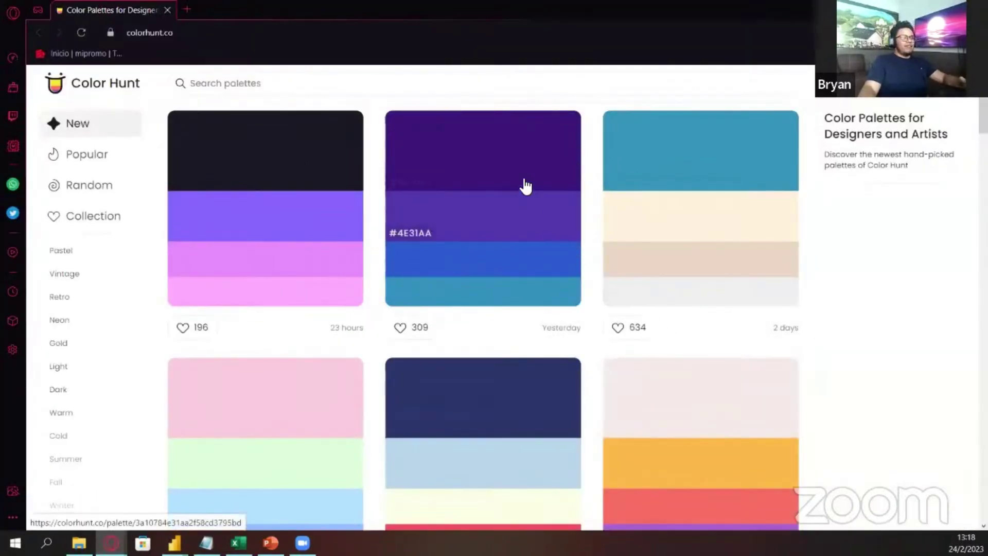
{"action": "scroll", "coordinate": [474, 259], "scroll_direction": "down", "scroll_amount": 3}
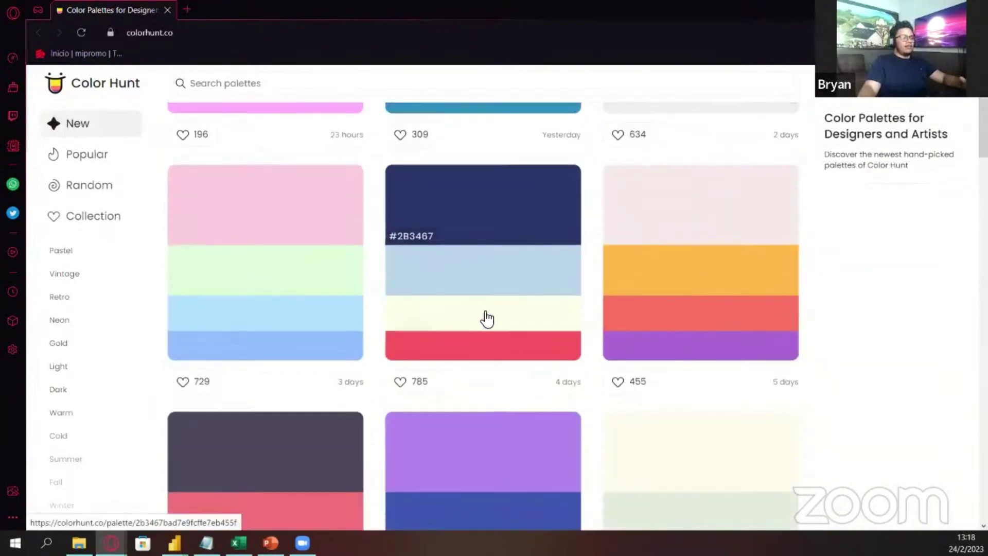
{"action": "left_click", "coordinate": [407, 244]}
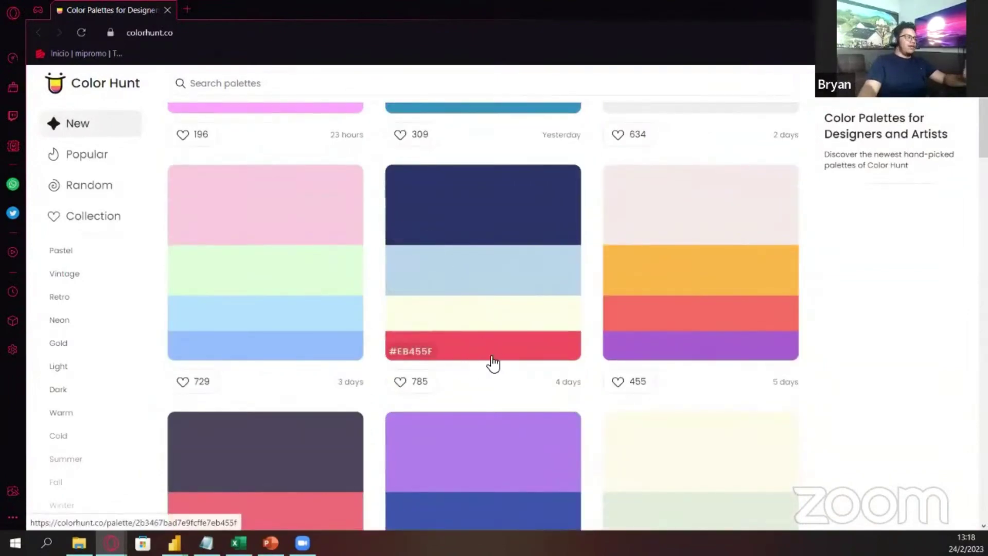
{"action": "scroll", "coordinate": [554, 288], "scroll_direction": "down", "scroll_amount": 3}
{"action": "scroll", "coordinate": [423, 329], "scroll_direction": "down", "scroll_amount": 3}
{"action": "scroll", "coordinate": [437, 317], "scroll_direction": "up", "scroll_amount": 9}
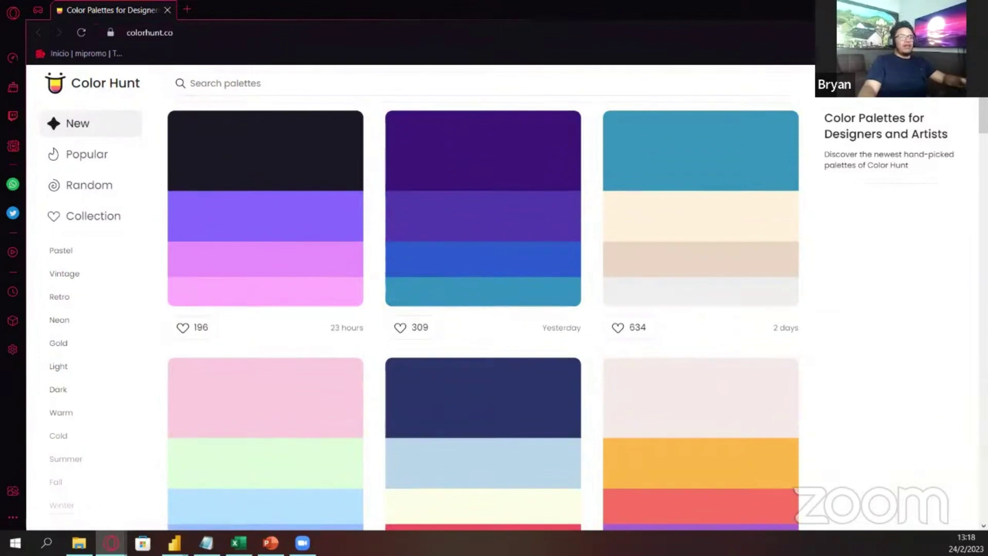
{"action": "key", "text": "alt+Tab"}
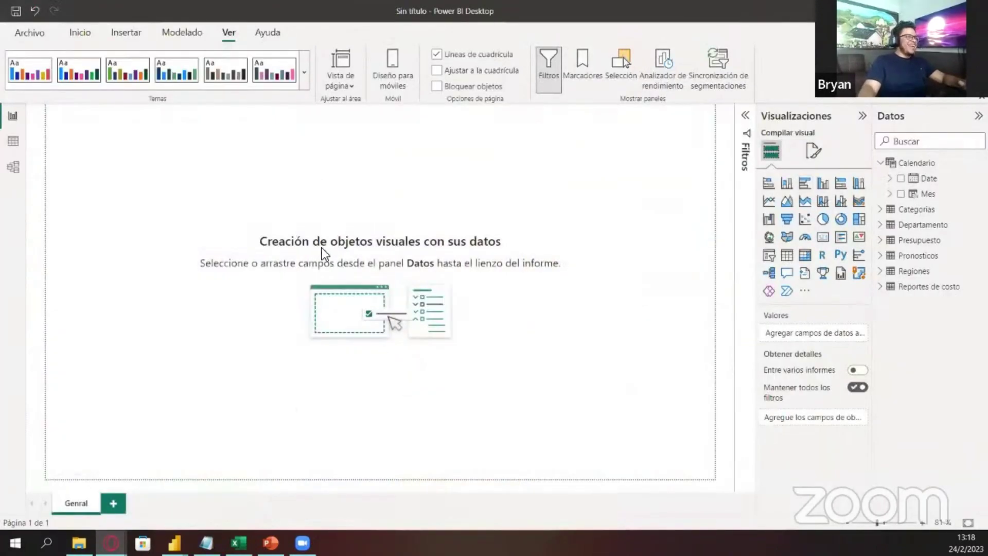
Apply the built-in Power BI theme that has a cream page background and earthy chart colours
{"action": "left_click", "coordinate": [305, 84]}
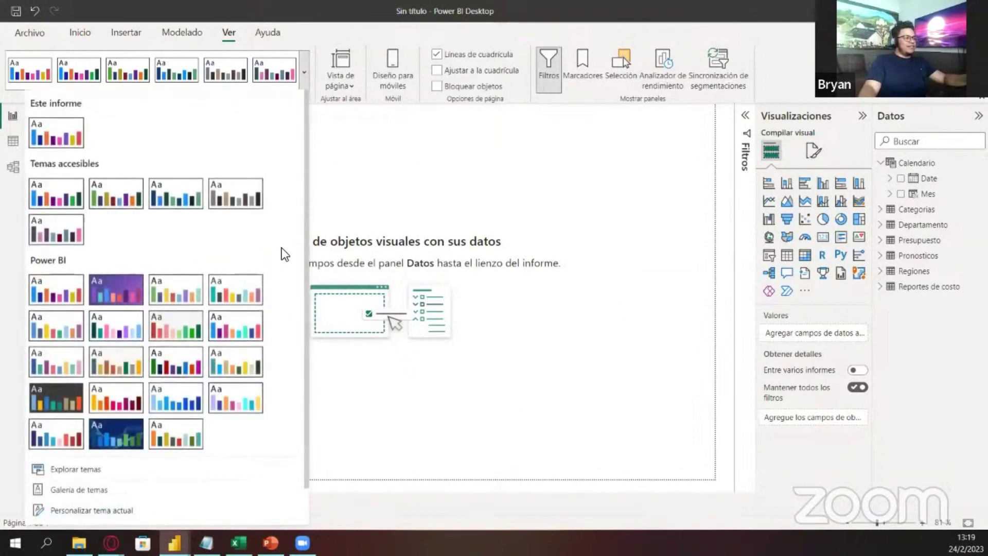
{"action": "left_click", "coordinate": [114, 357]}
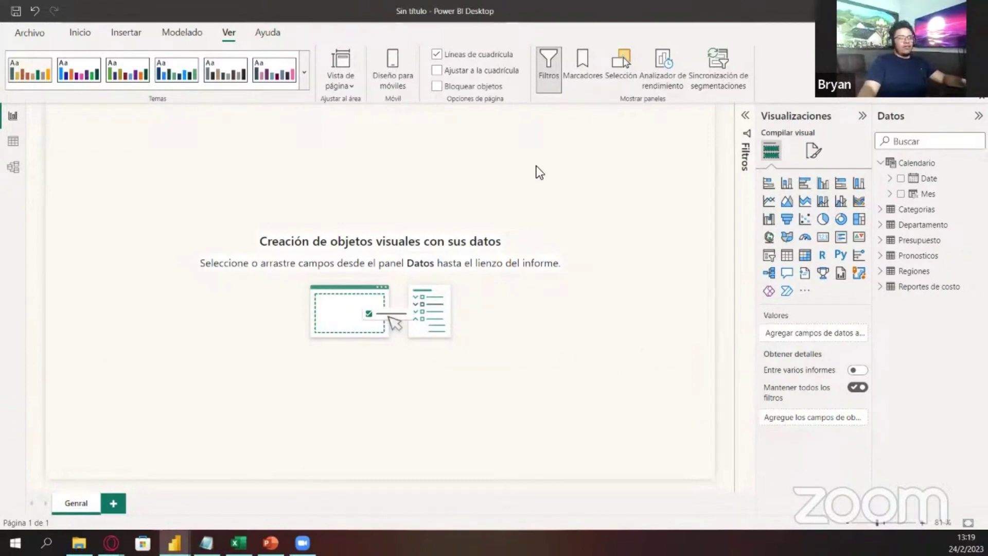
{"action": "left_click", "coordinate": [813, 150]}
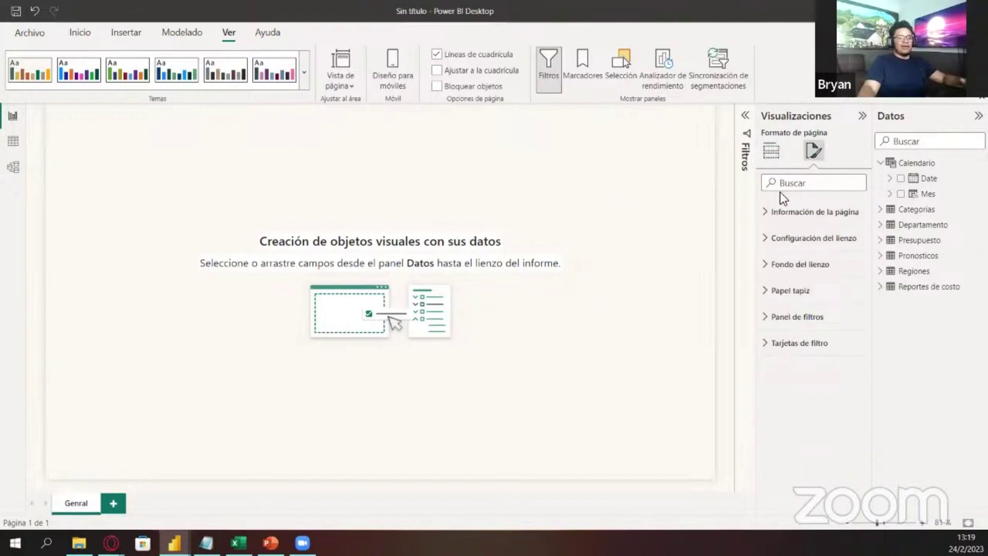
{"action": "left_click", "coordinate": [775, 152]}
Give the page's canvas background the lightest tint of the theme's yellow colour, with 73% transparency
{"action": "left_click", "coordinate": [812, 150]}
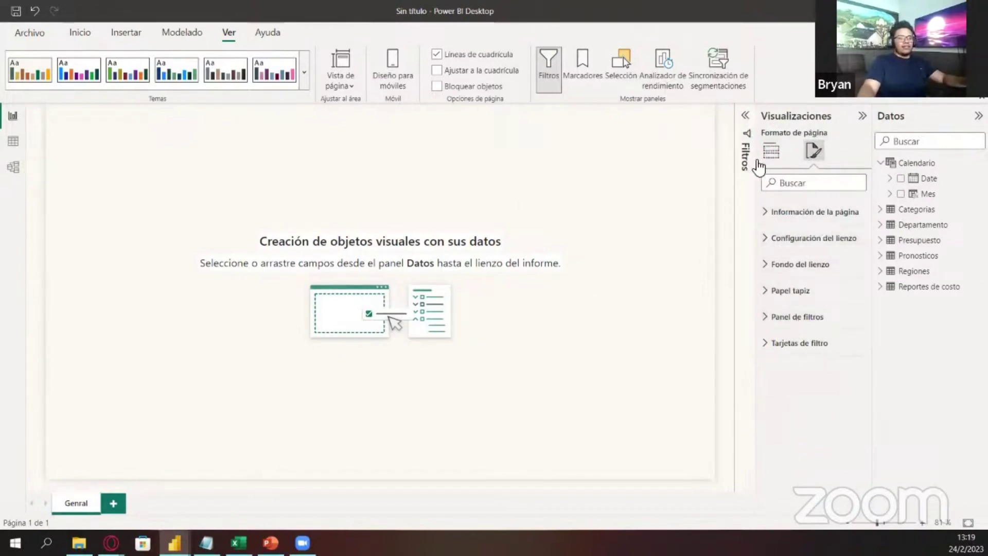
{"action": "left_click", "coordinate": [767, 265]}
{"action": "left_click", "coordinate": [794, 305]}
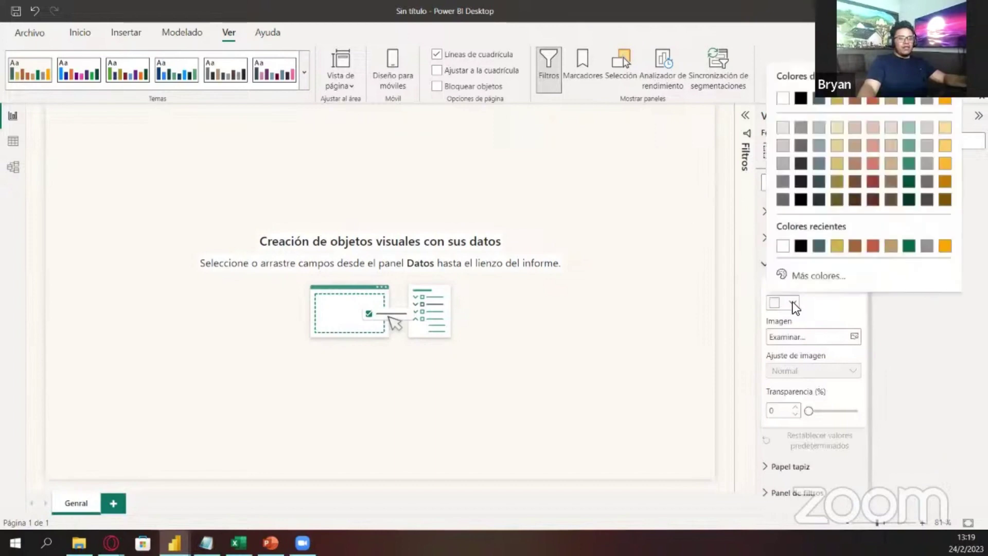
{"action": "left_click", "coordinate": [837, 128]}
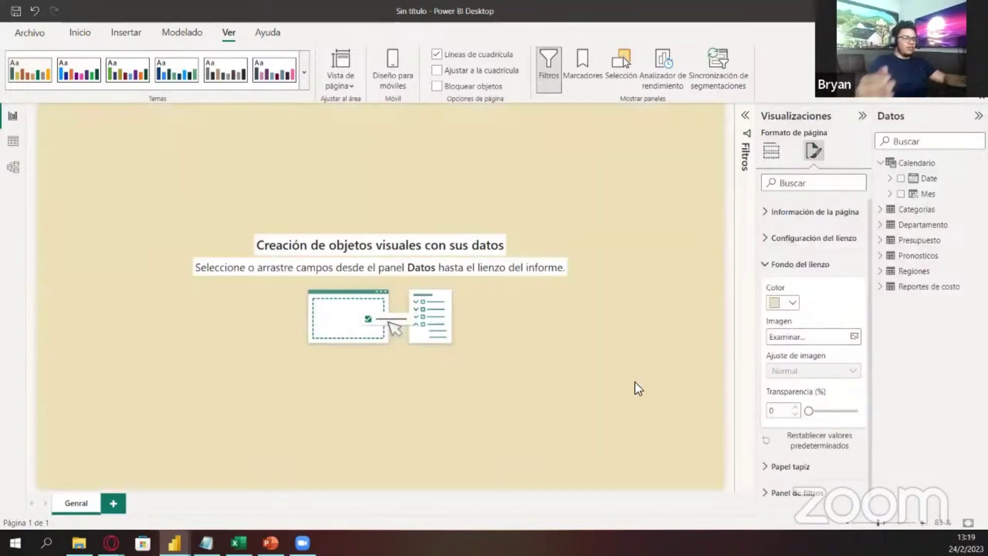
{"action": "left_click_drag", "start_coordinate": [808, 410], "coordinate": [841, 420]}
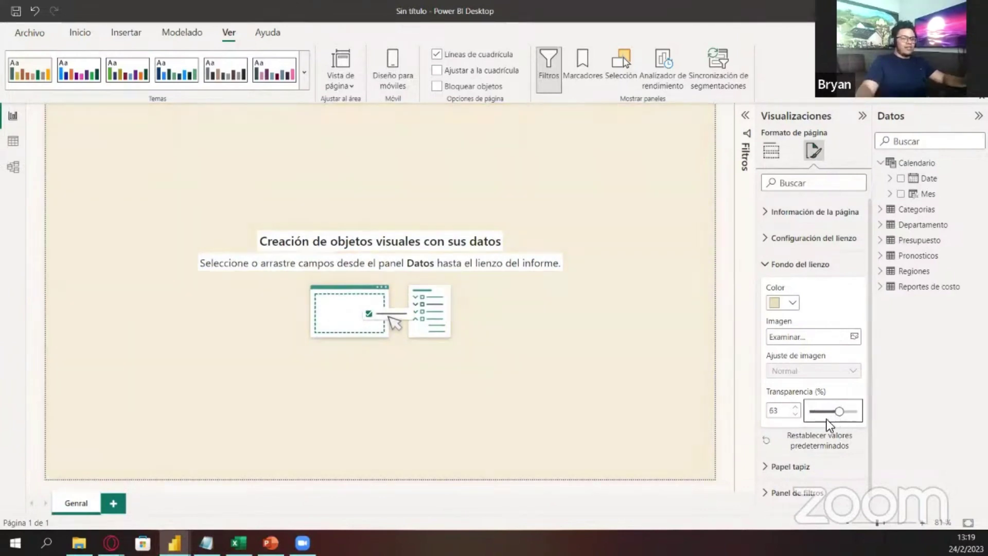
{"action": "left_click_drag", "start_coordinate": [836, 415], "coordinate": [846, 415]}
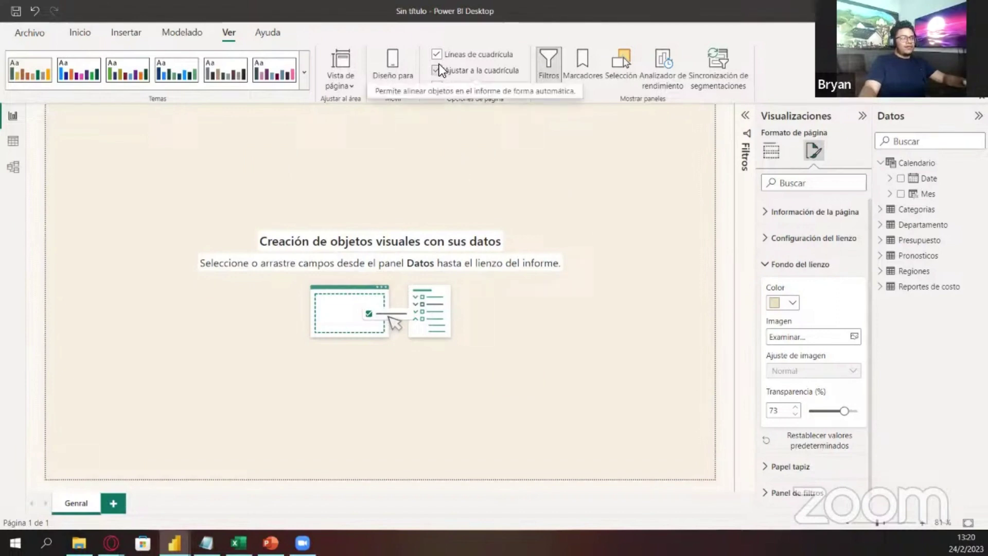
{"action": "left_click", "coordinate": [507, 184]}
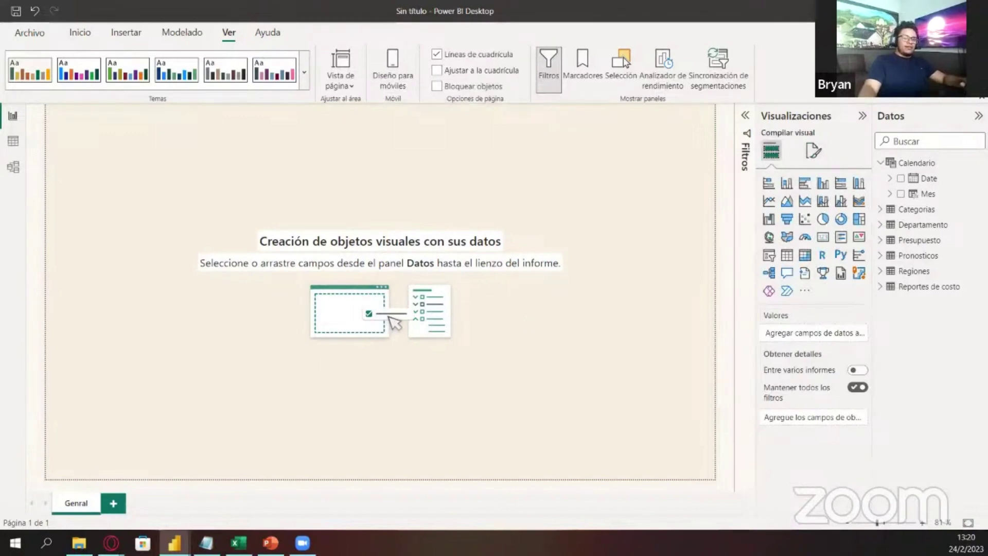
Add an empty line and clustered column chart, move it away from the page corner, and collapse the filters pane
{"action": "left_click", "coordinate": [881, 164]}
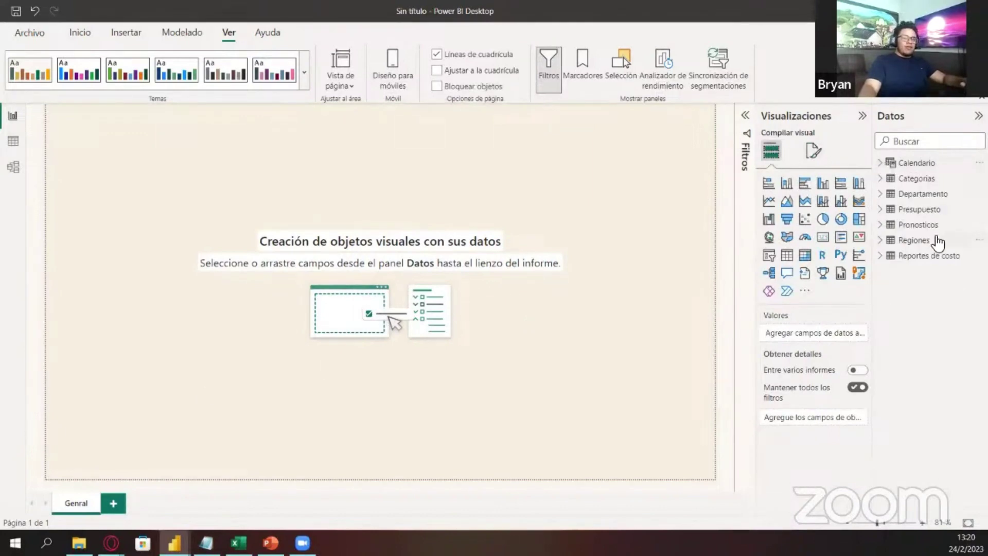
{"action": "left_click", "coordinate": [842, 203]}
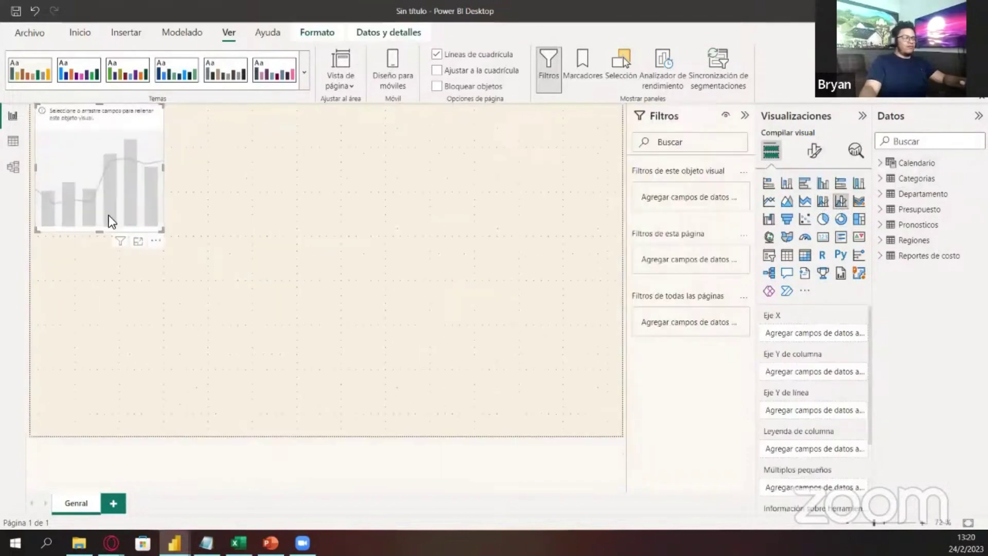
{"action": "left_click_drag", "start_coordinate": [135, 217], "coordinate": [252, 254]}
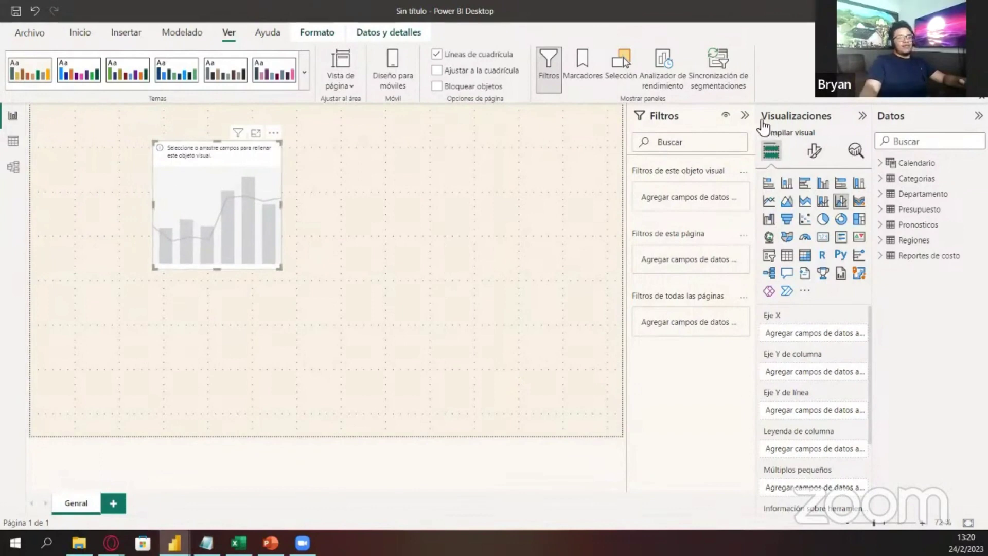
{"action": "left_click", "coordinate": [746, 117]}
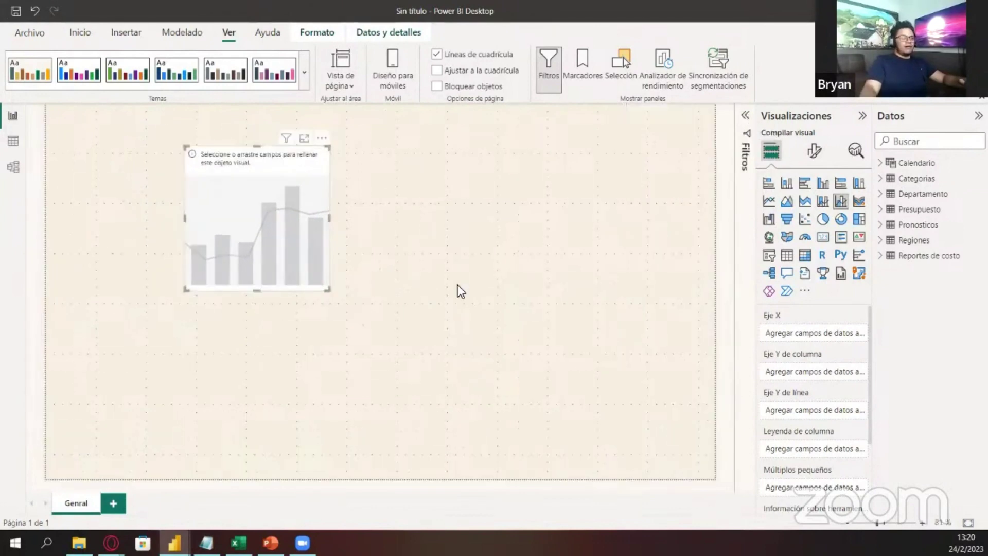
Enlarge the empty combo chart into a wide rectangle spanning about two thirds of the page's width in its upper half
{"action": "left_click_drag", "start_coordinate": [331, 294], "coordinate": [387, 304]}
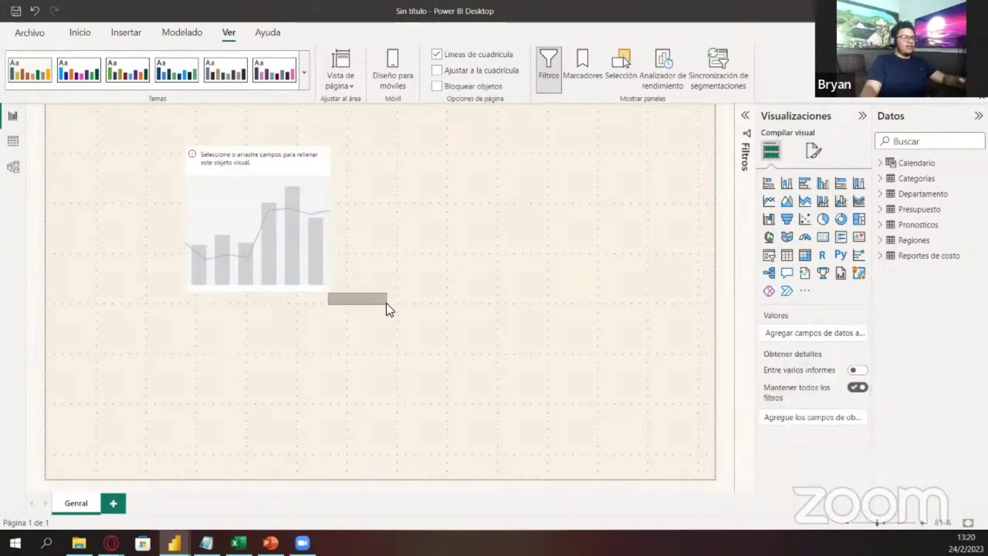
{"action": "left_click", "coordinate": [329, 277]}
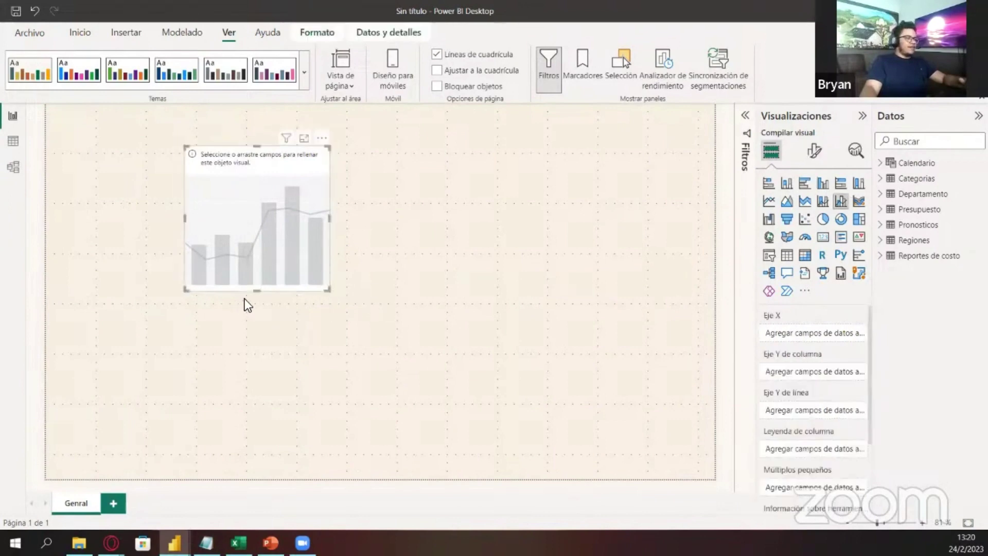
{"action": "left_click_drag", "start_coordinate": [328, 290], "coordinate": [612, 310]}
{"action": "left_click_drag", "start_coordinate": [186, 147], "coordinate": [165, 129]}
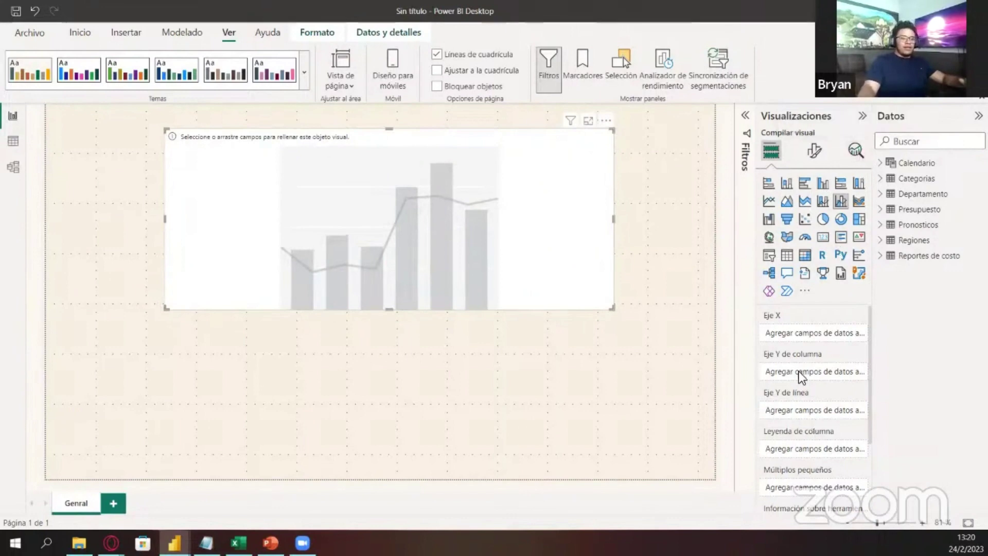
Put Calendario's Mes field on the chart's X axis as the plain Mes field instead of a date hierarchy, and collapse the Calendario field list
{"action": "scroll", "coordinate": [820, 348], "scroll_direction": "down", "scroll_amount": 2}
{"action": "scroll", "coordinate": [822, 346], "scroll_direction": "up", "scroll_amount": 2}
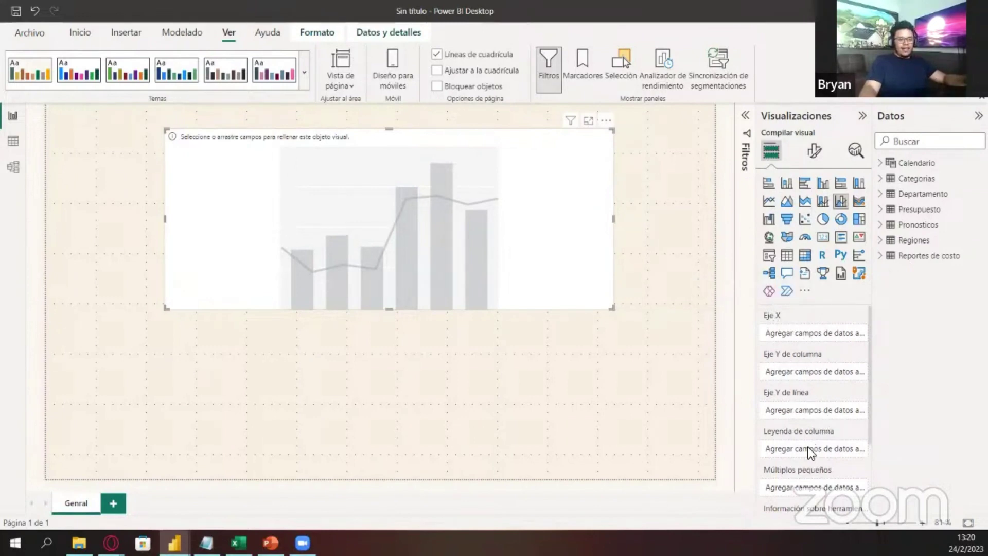
{"action": "scroll", "coordinate": [836, 494], "scroll_direction": "down", "scroll_amount": 3}
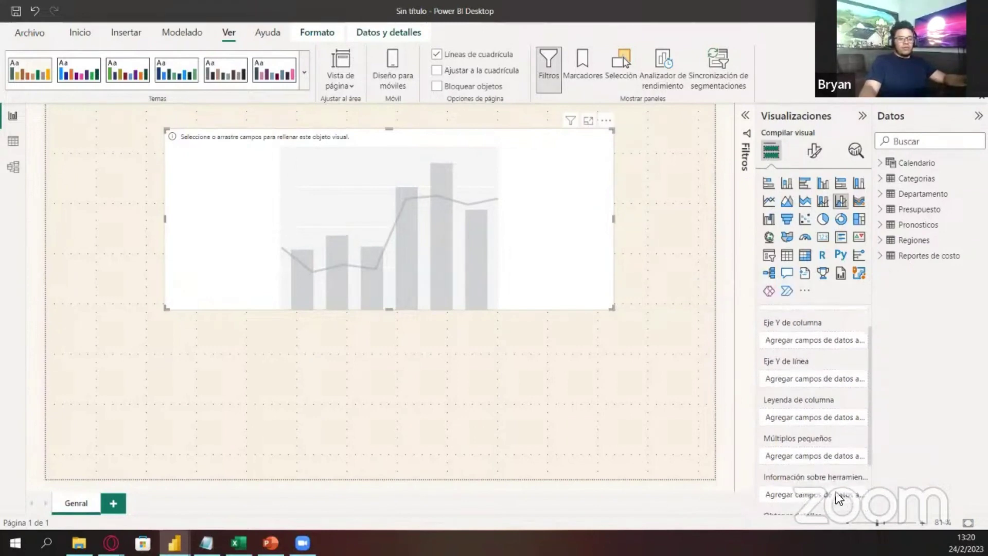
{"action": "scroll", "coordinate": [808, 472], "scroll_direction": "up", "scroll_amount": 3}
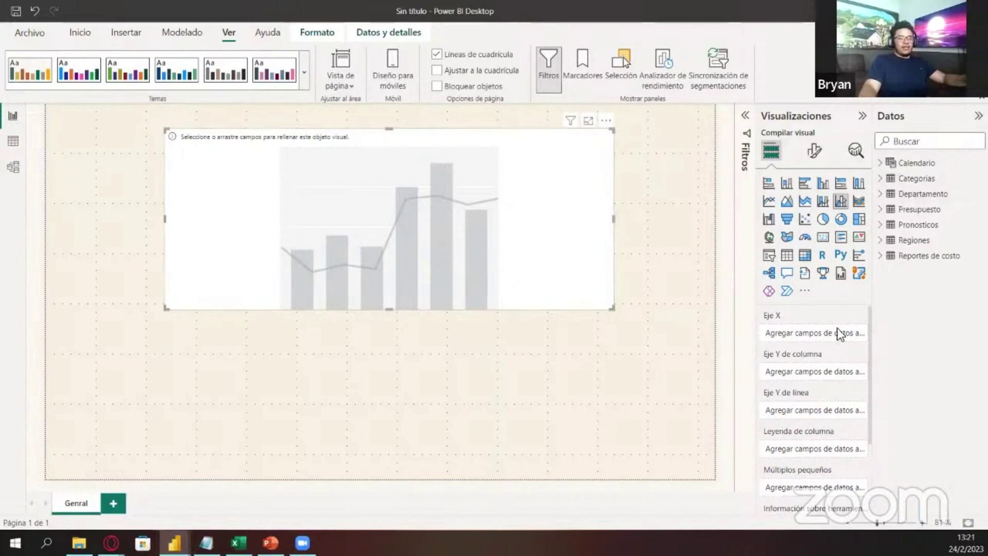
{"action": "left_click", "coordinate": [881, 164]}
{"action": "left_click_drag", "start_coordinate": [904, 194], "coordinate": [812, 336]}
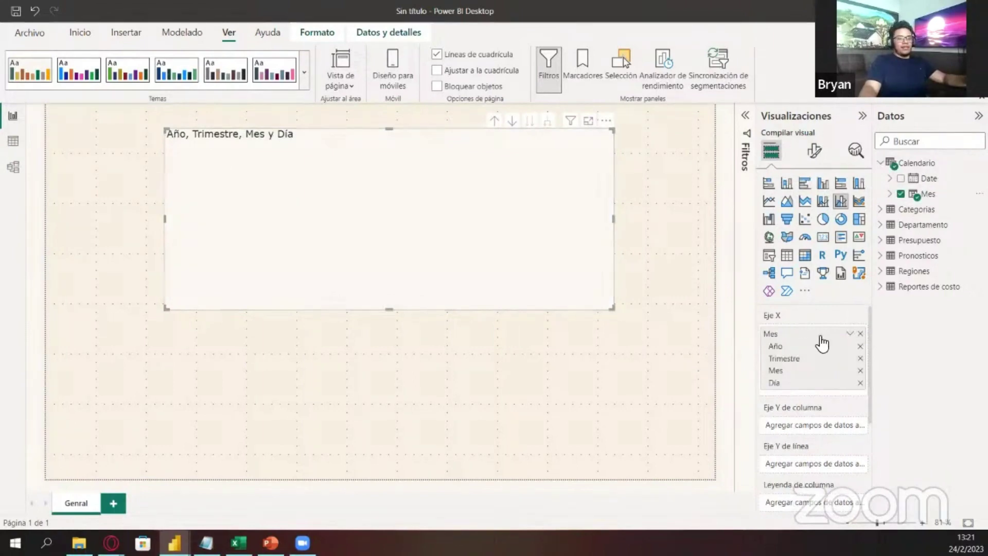
{"action": "left_click", "coordinate": [850, 333]}
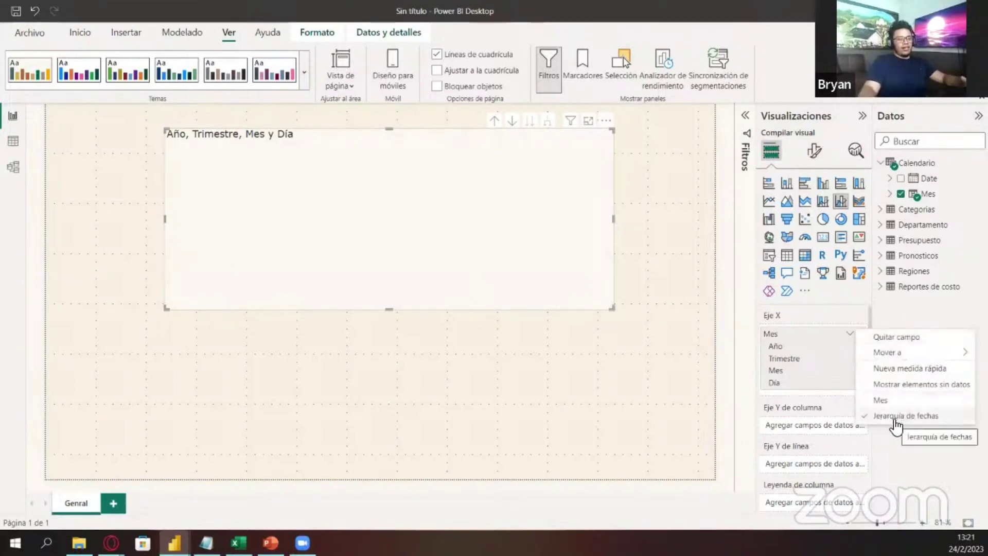
{"action": "left_click", "coordinate": [881, 402]}
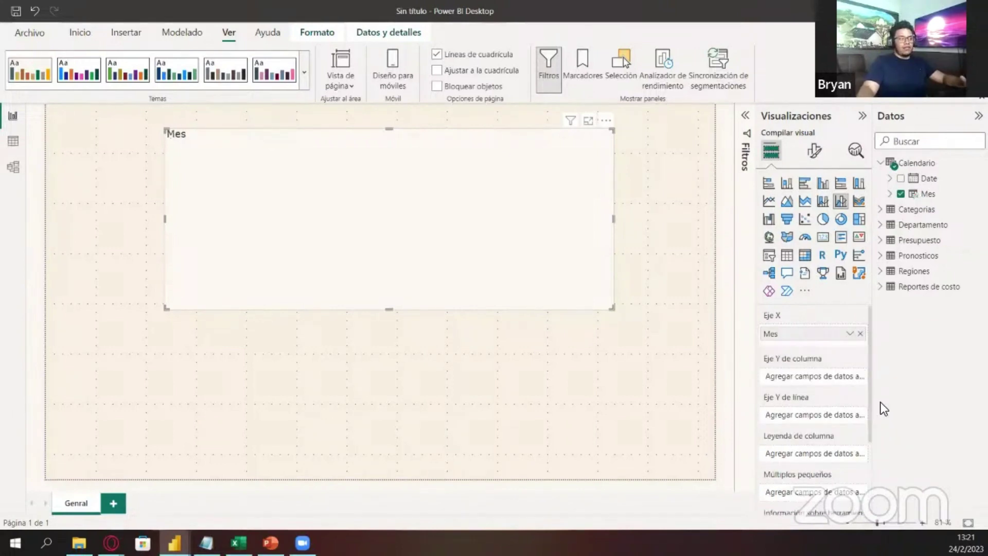
{"action": "left_click", "coordinate": [884, 165]}
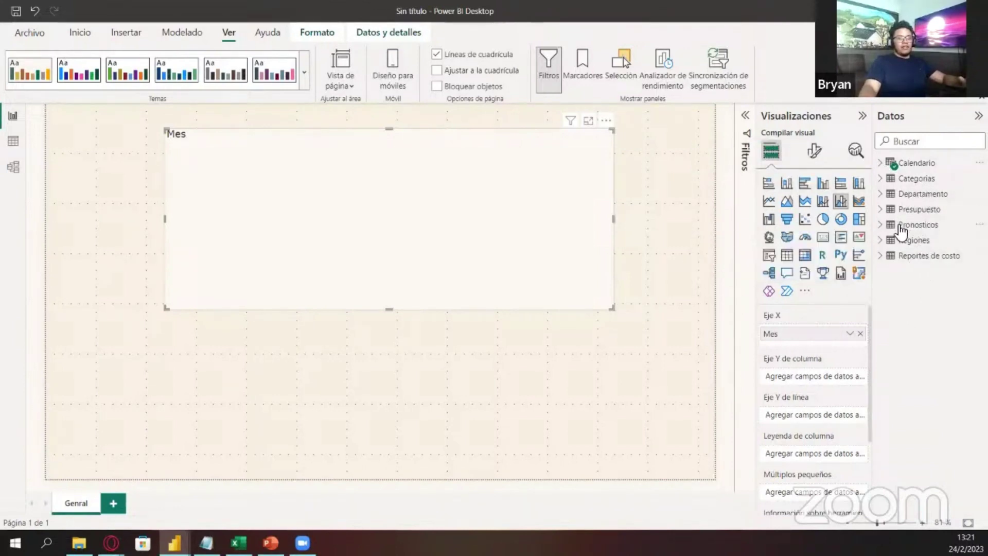
Put Cantidad from Reportes de costo on the chart's column Y axis and check its aggregation options, keeping Suma
{"action": "left_click", "coordinate": [884, 260]}
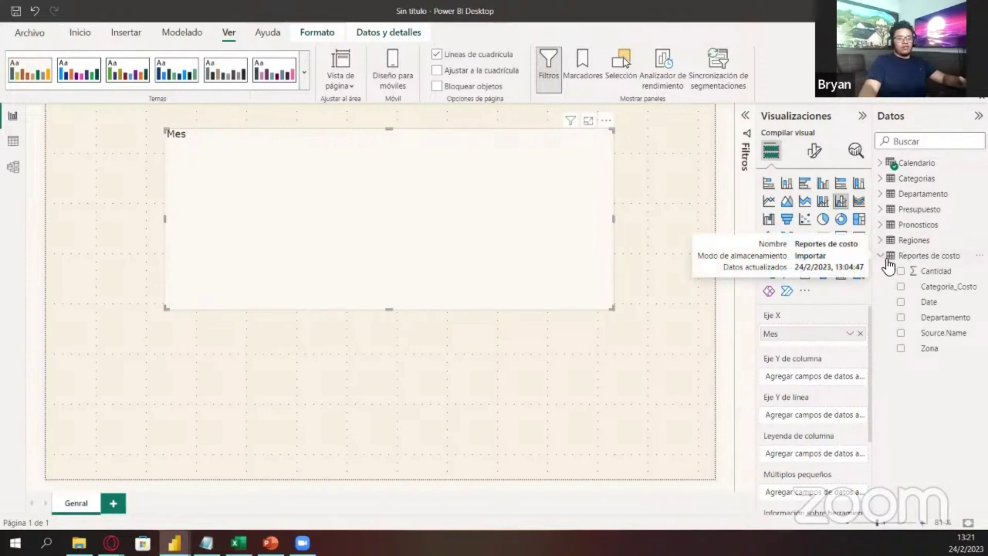
{"action": "left_click_drag", "start_coordinate": [942, 280], "coordinate": [815, 383]}
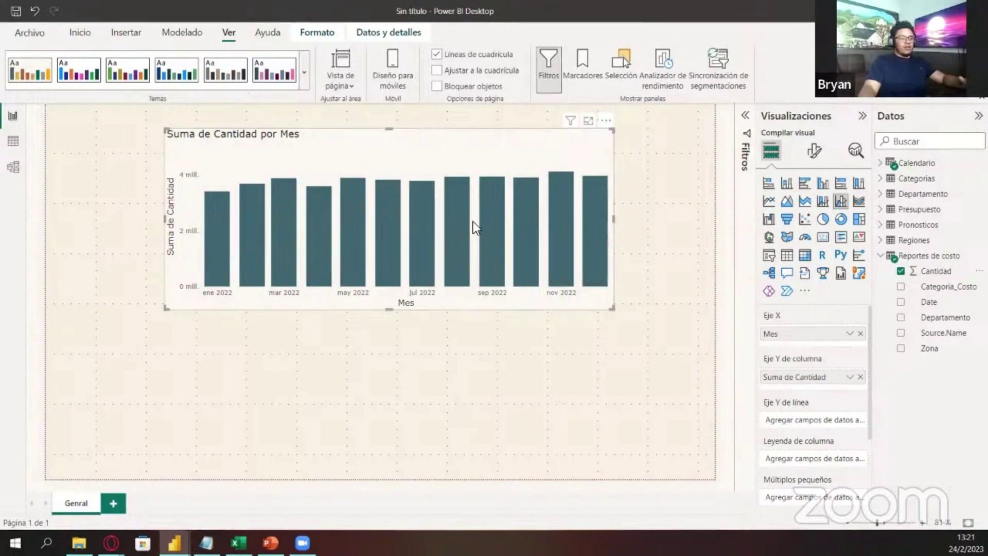
{"action": "left_click", "coordinate": [850, 377]}
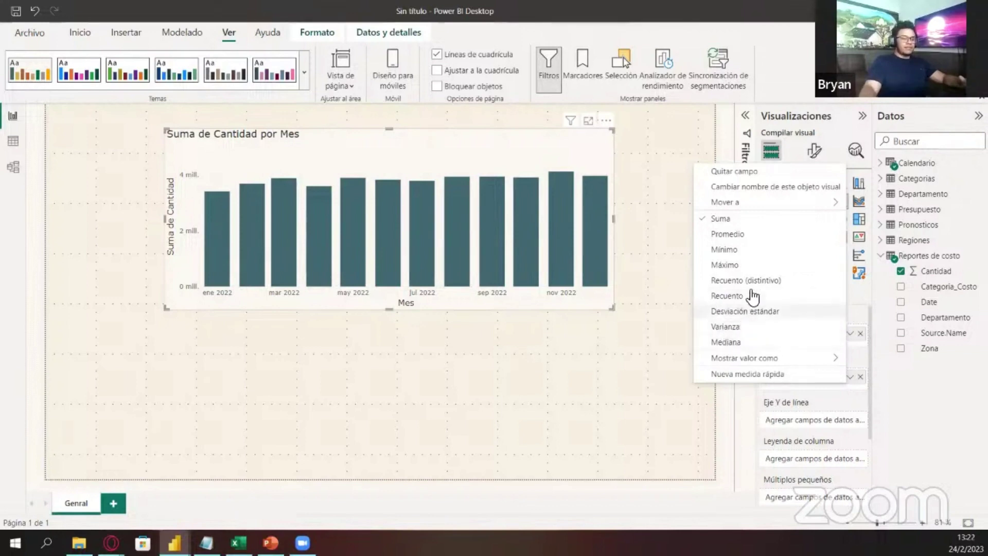
{"action": "left_click", "coordinate": [578, 317]}
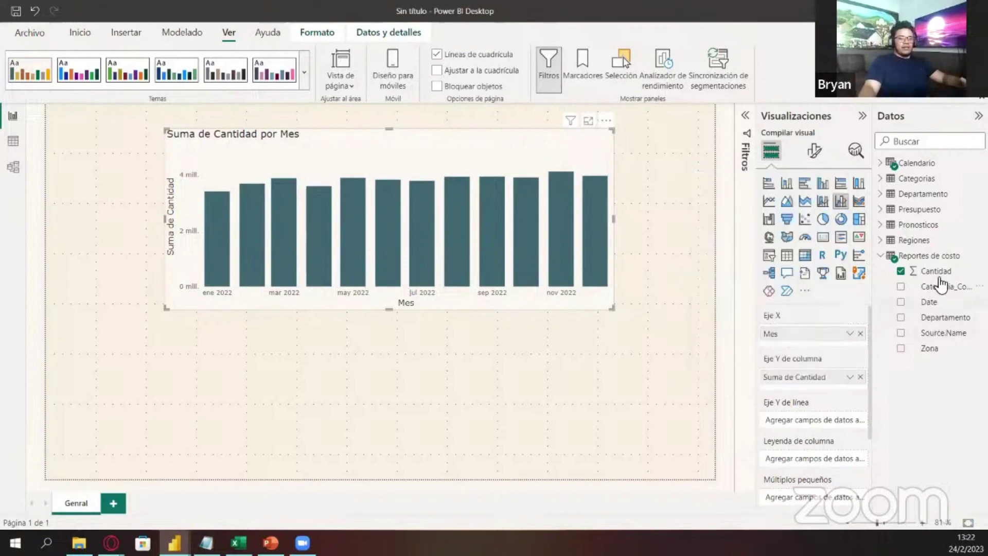
Examine the fields of the Regiones, Pronosticos, Presupuesto and Reportes de costo tables, then collapse their field lists
{"action": "left_click", "coordinate": [881, 256]}
{"action": "left_click", "coordinate": [881, 256]}
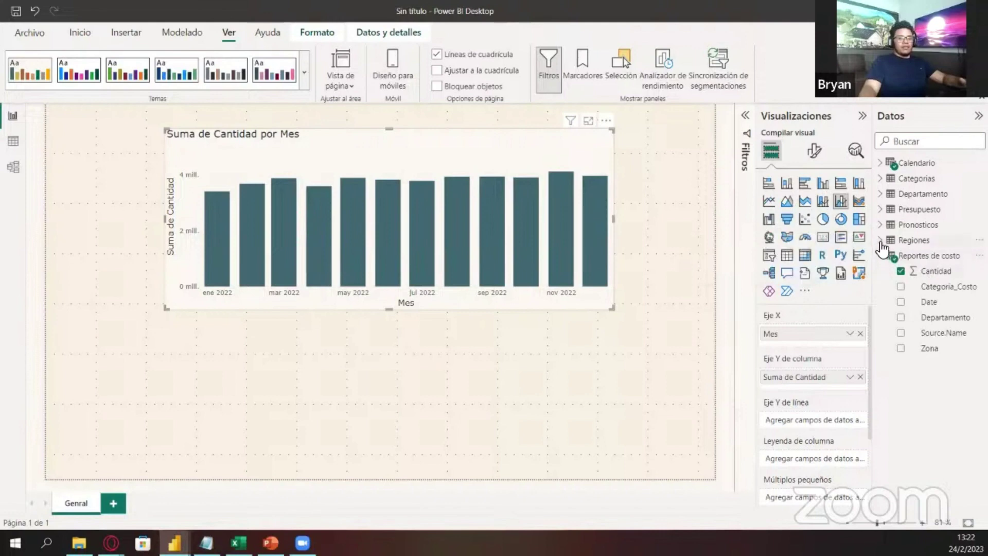
{"action": "left_click", "coordinate": [881, 241]}
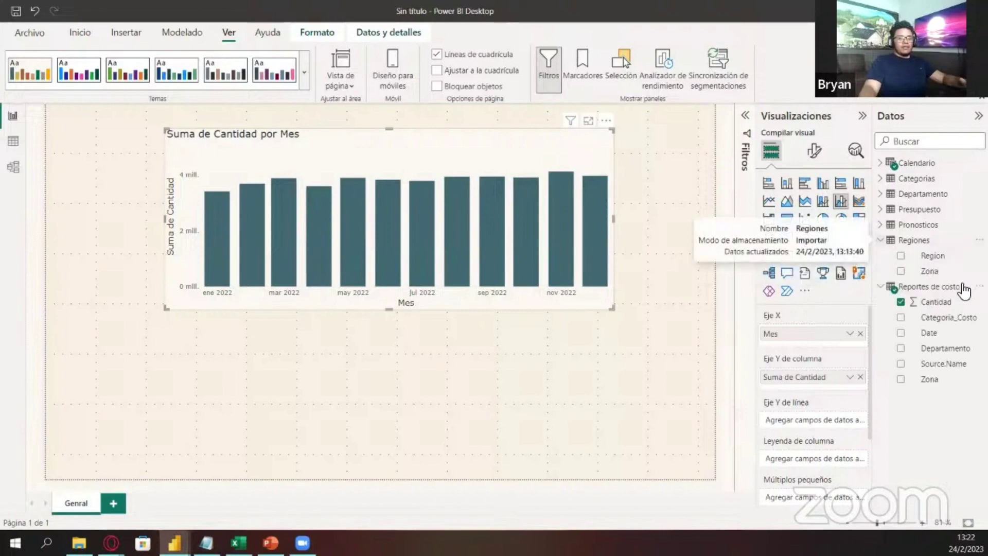
{"action": "left_click", "coordinate": [882, 225]}
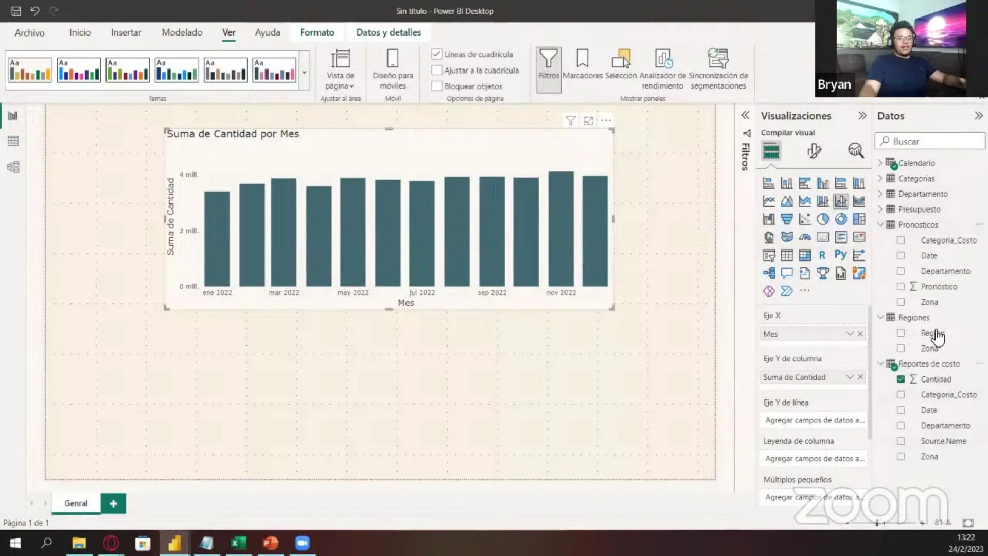
{"action": "left_click", "coordinate": [881, 212]}
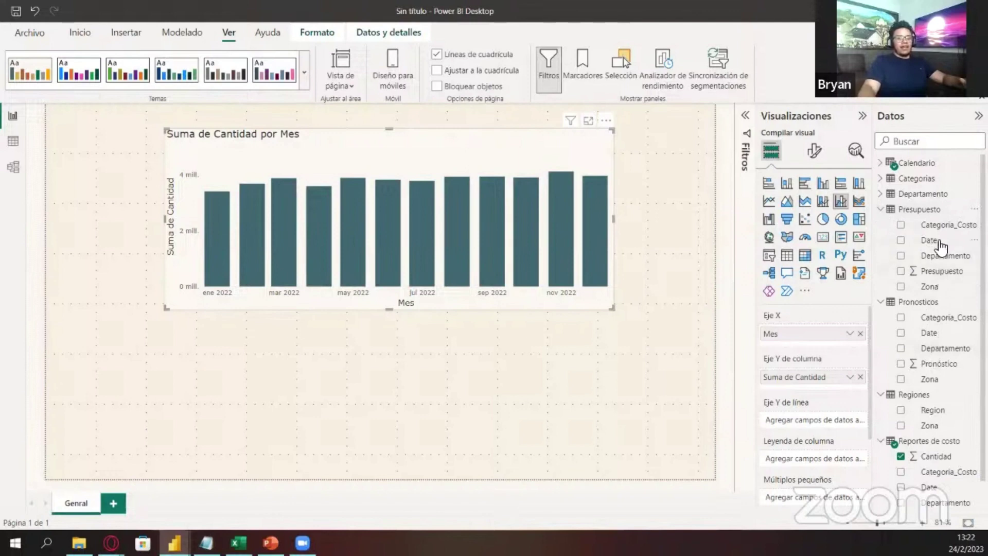
{"action": "scroll", "coordinate": [938, 329], "scroll_direction": "down", "scroll_amount": 1}
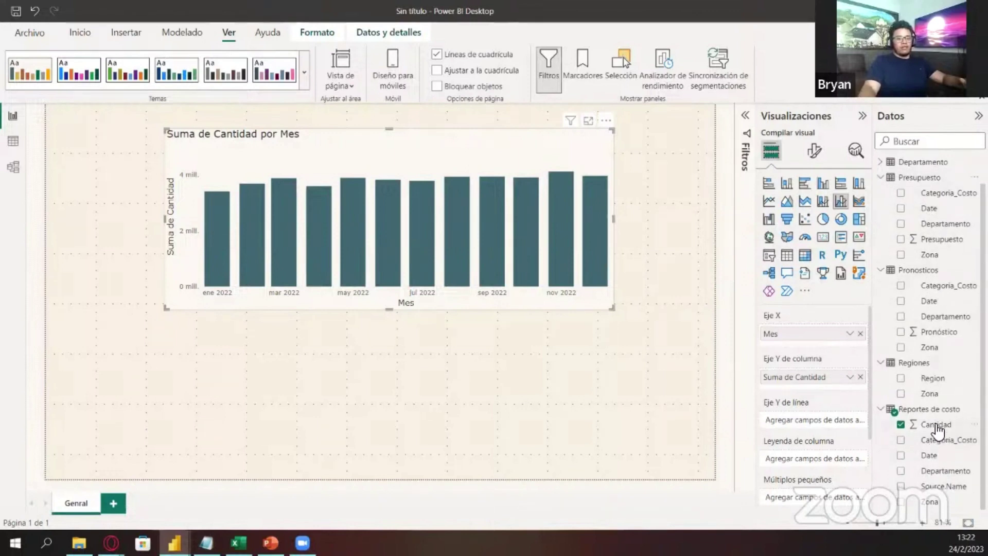
{"action": "scroll", "coordinate": [942, 278], "scroll_direction": "up", "scroll_amount": 1}
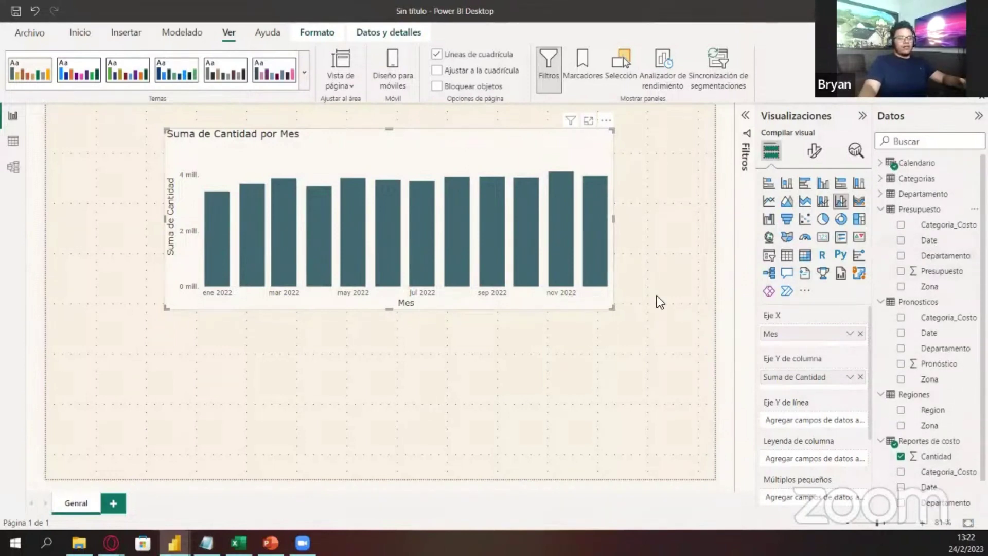
{"action": "left_click", "coordinate": [881, 210]}
{"action": "left_click", "coordinate": [880, 226]}
{"action": "left_click", "coordinate": [881, 241]}
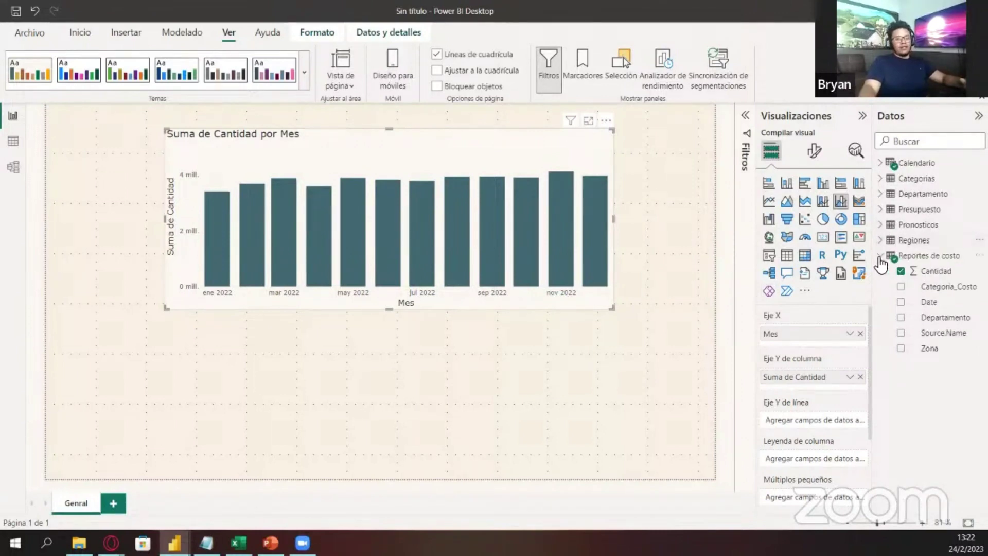
{"action": "left_click", "coordinate": [881, 257]}
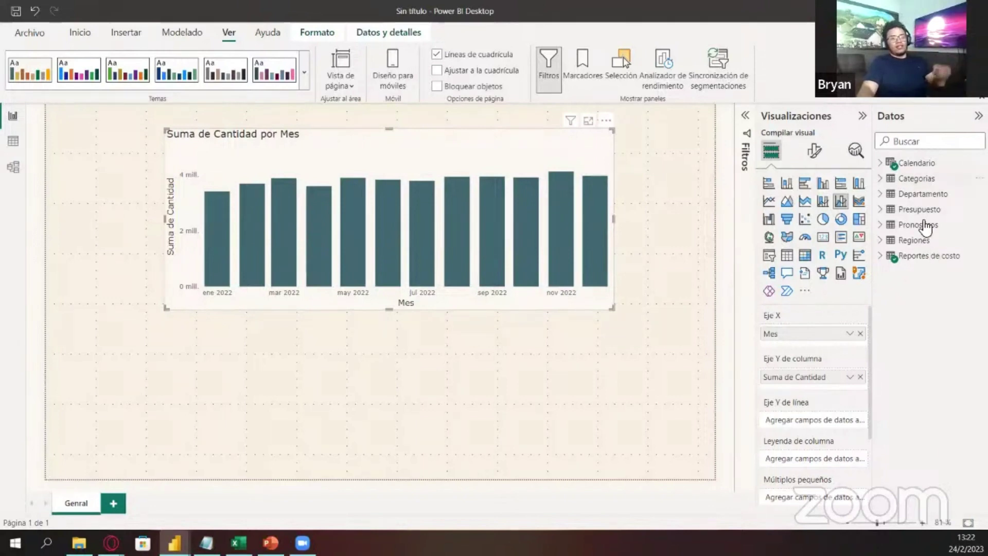
Create a new calculated table in the data view with the formula Medidas = {1}
{"action": "left_click", "coordinate": [651, 187]}
{"action": "left_click", "coordinate": [13, 140]}
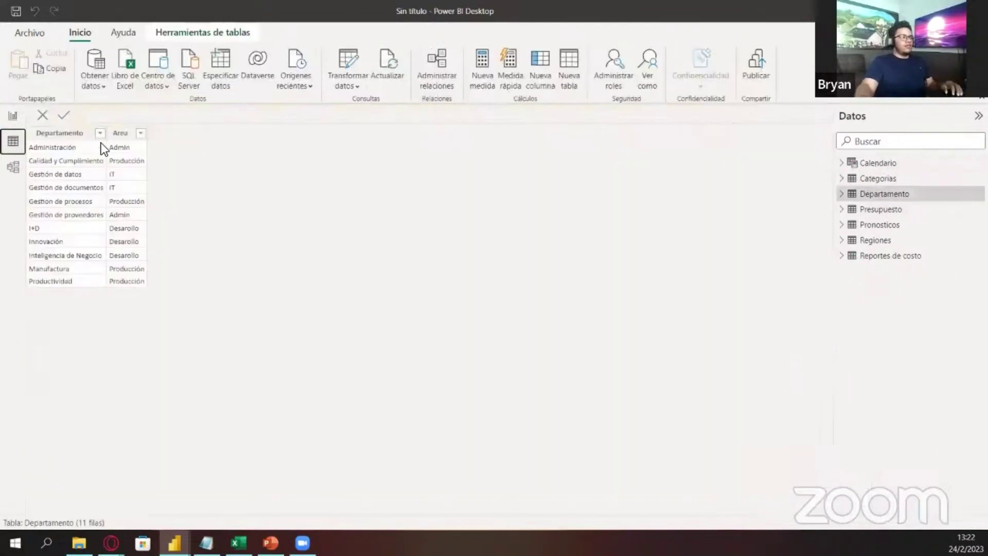
{"action": "left_click", "coordinate": [562, 81]}
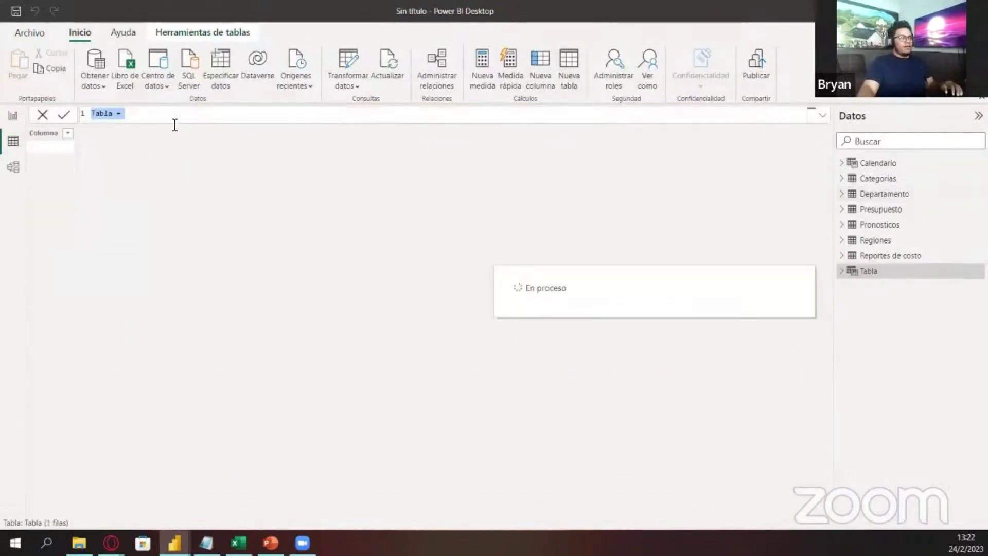
{"action": "type", "text": "Medidas ="}
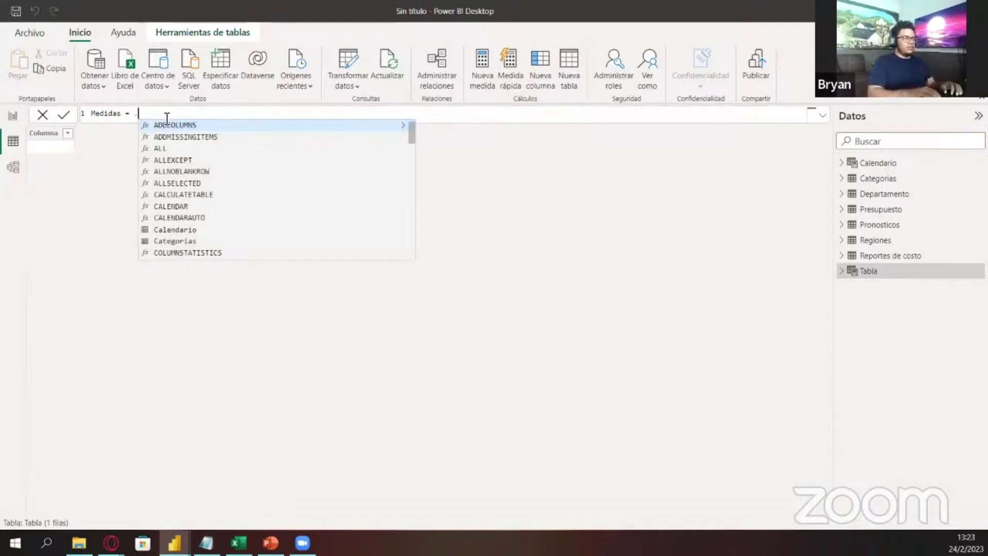
{"action": "key", "text": "Escape"}
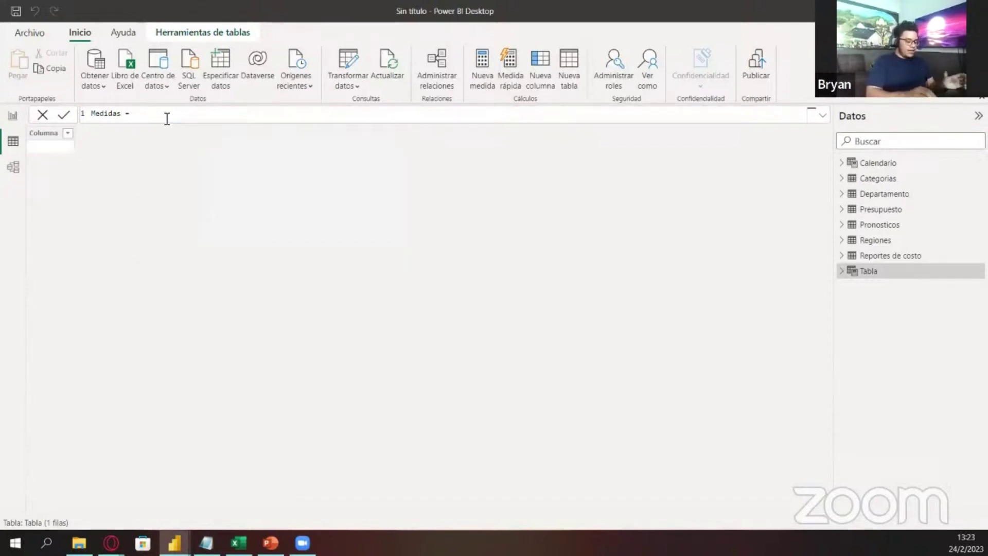
{"action": "type", "text": "("}
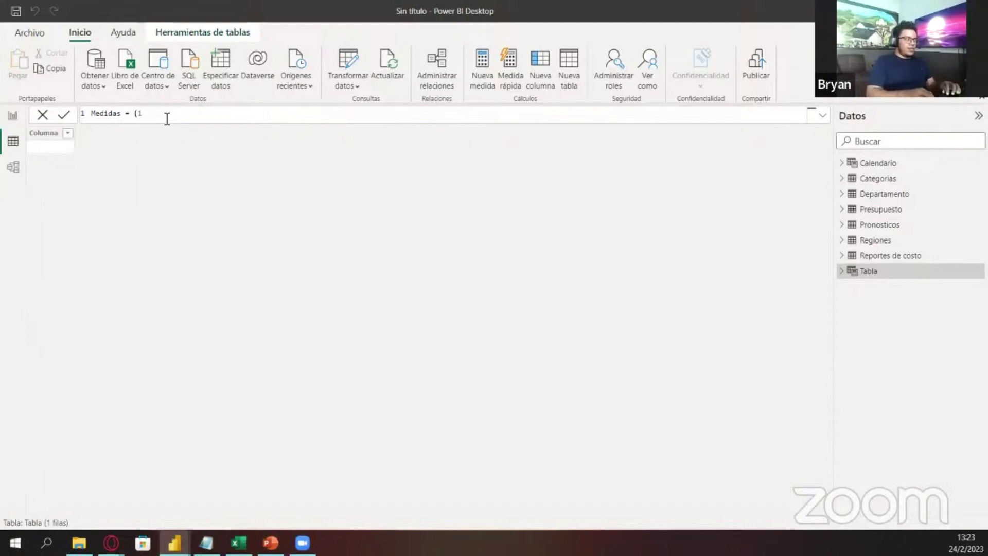
{"action": "type", "text": ")"}
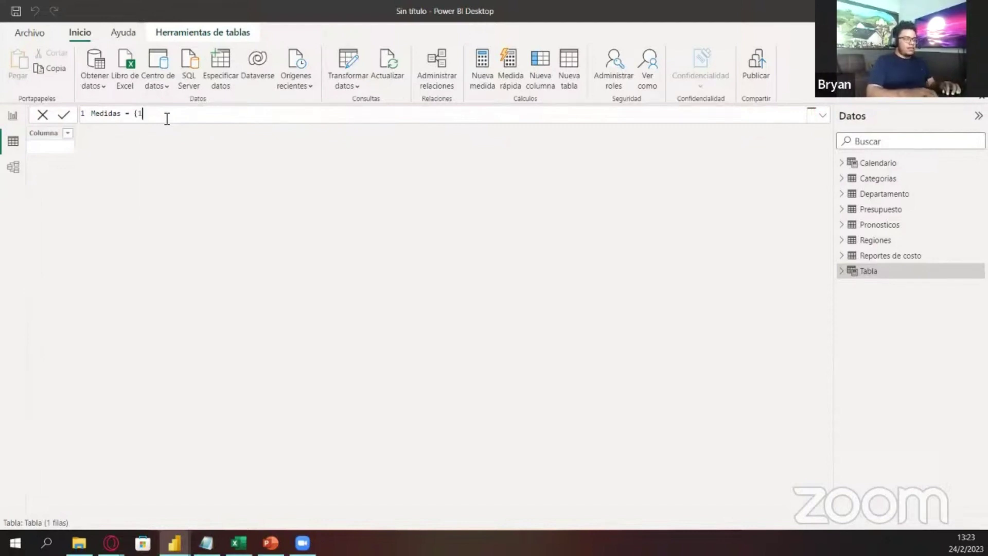
{"action": "type", "text": ")"}
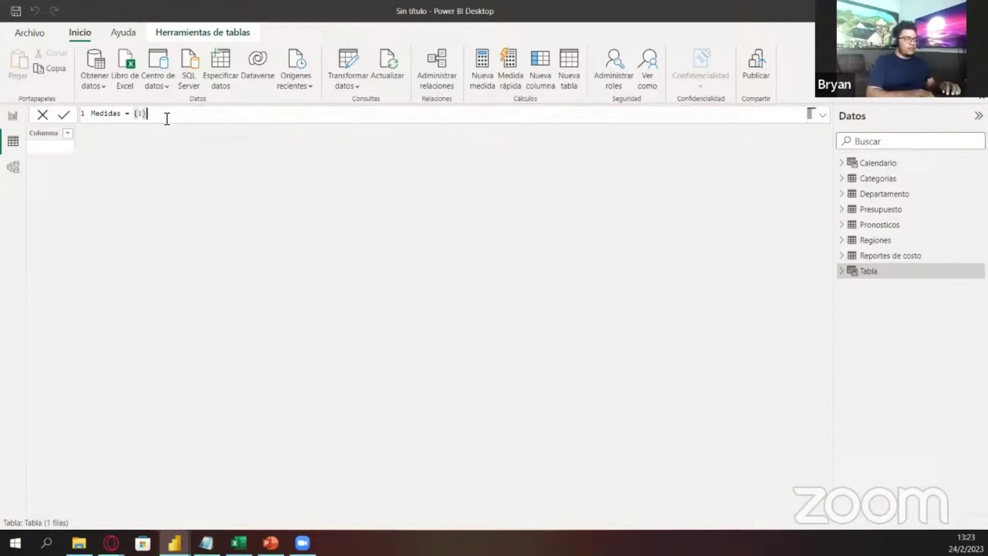
{"action": "key", "text": "Return"}
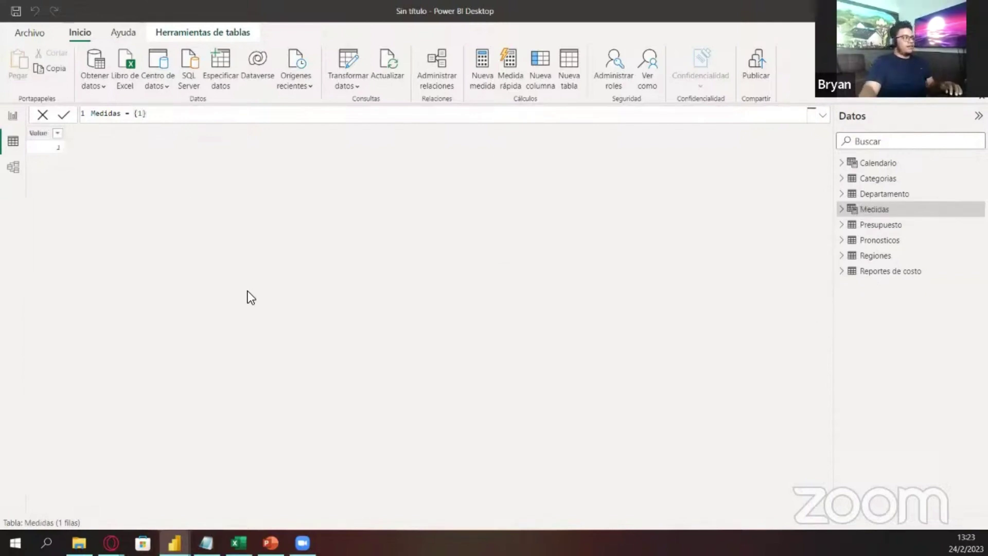
Return to the report view, expand the Medidas table's fields and select the table
{"action": "left_click", "coordinate": [13, 115]}
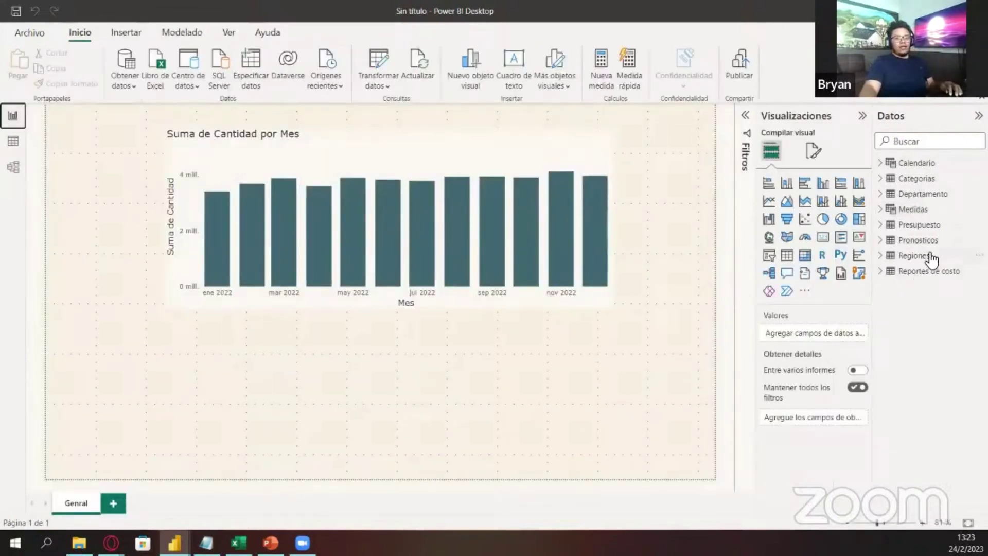
{"action": "left_click", "coordinate": [890, 211]}
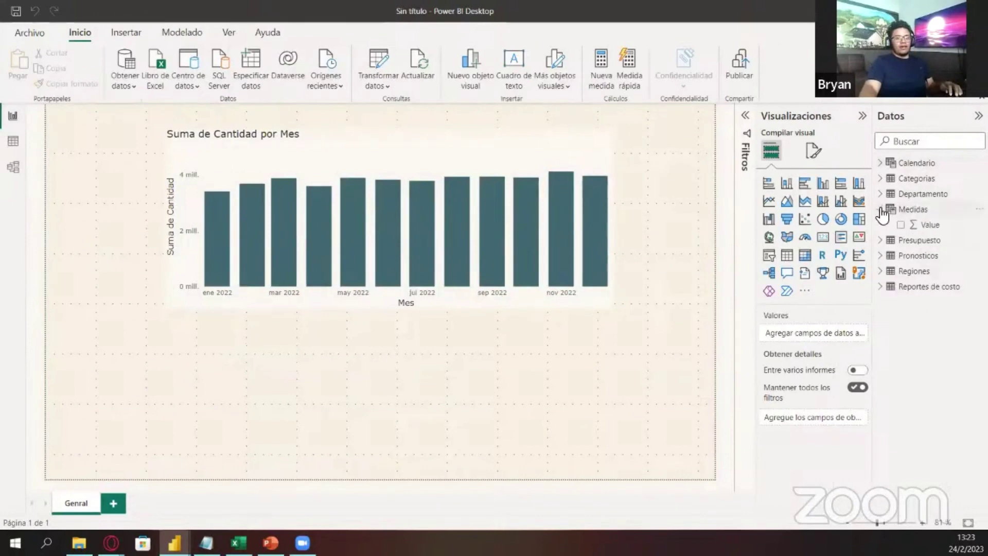
{"action": "left_click", "coordinate": [910, 210]}
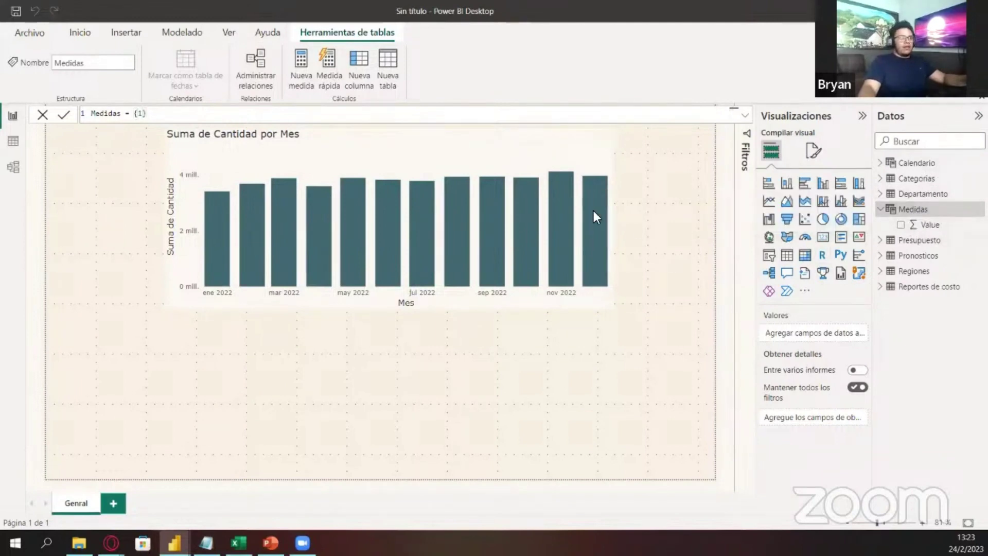
Look through the home, insert and modelling commands, and reduce the maximized program window to a smaller floating size
{"action": "left_click", "coordinate": [88, 36]}
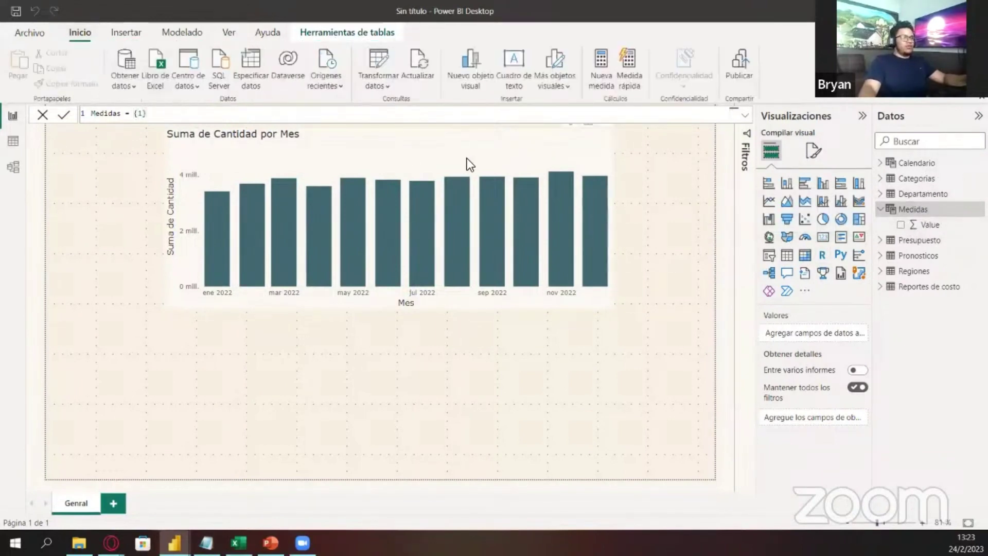
{"action": "left_click", "coordinate": [126, 33]}
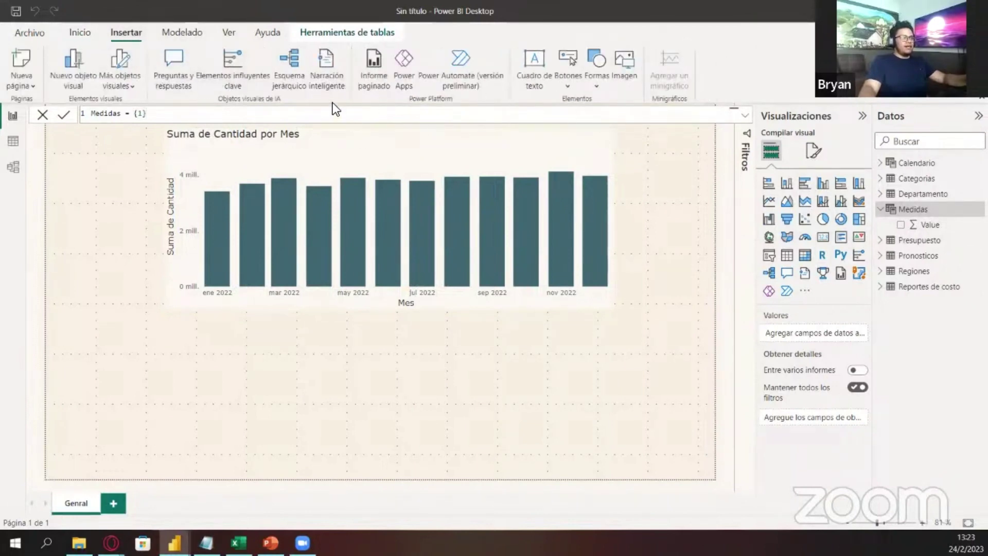
{"action": "left_click", "coordinate": [185, 32]}
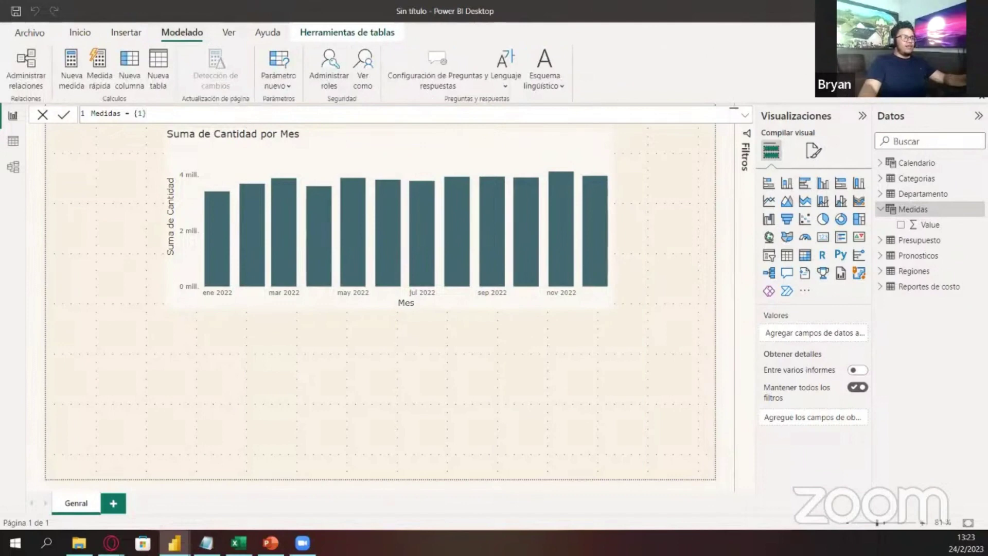
{"action": "key", "text": "super+Down"}
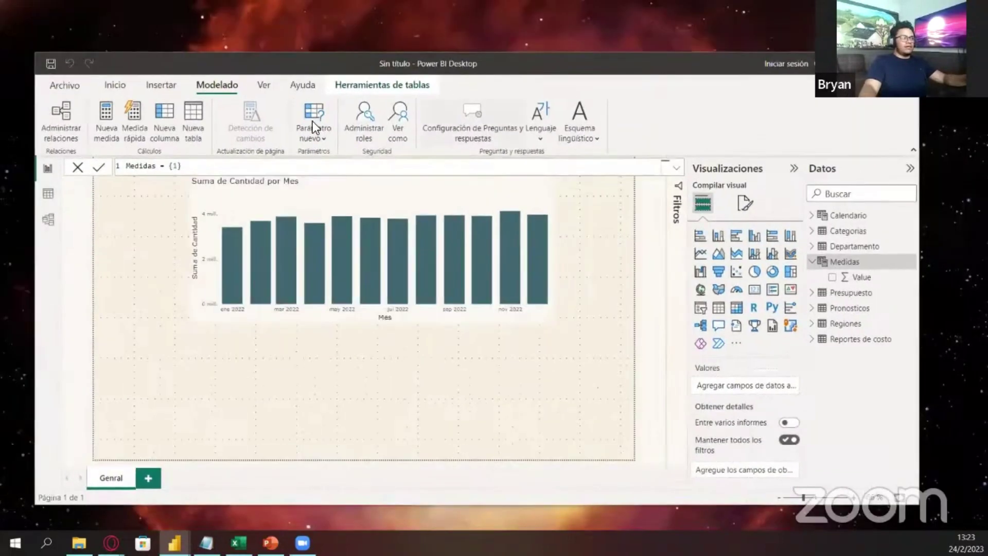
{"action": "left_click", "coordinate": [268, 87]}
Add a measure to the Medidas table with the formula Actual = SUM('Reportes de costo'[Cantidad])
{"action": "left_click", "coordinate": [337, 88]}
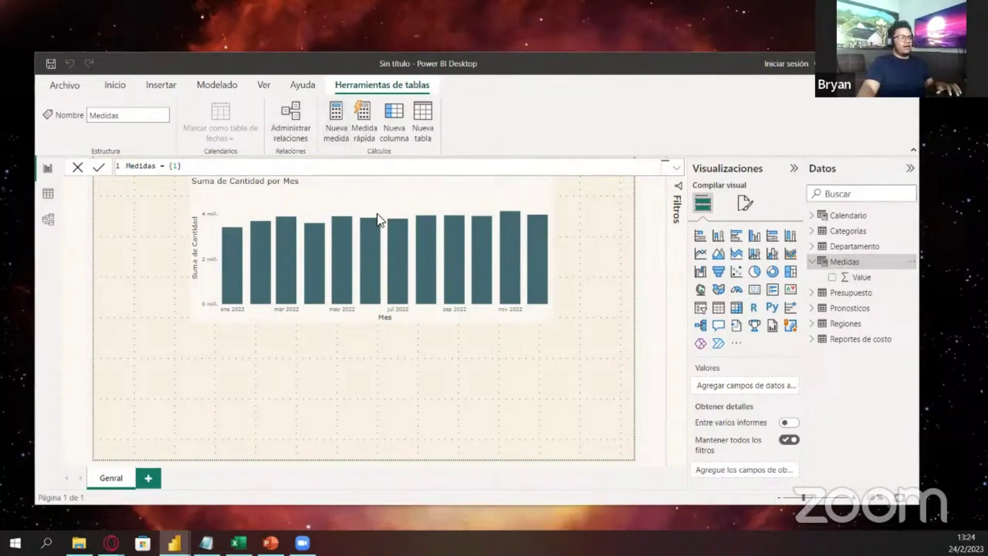
{"action": "left_click", "coordinate": [329, 137]}
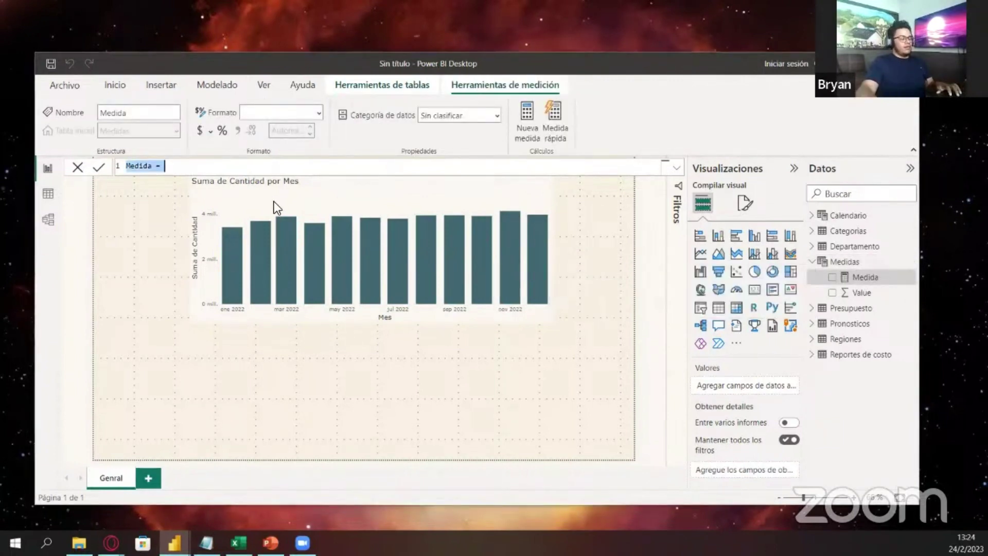
{"action": "type", "text": "Actual = SUM('Reportes de costo'[Cantidad])"}
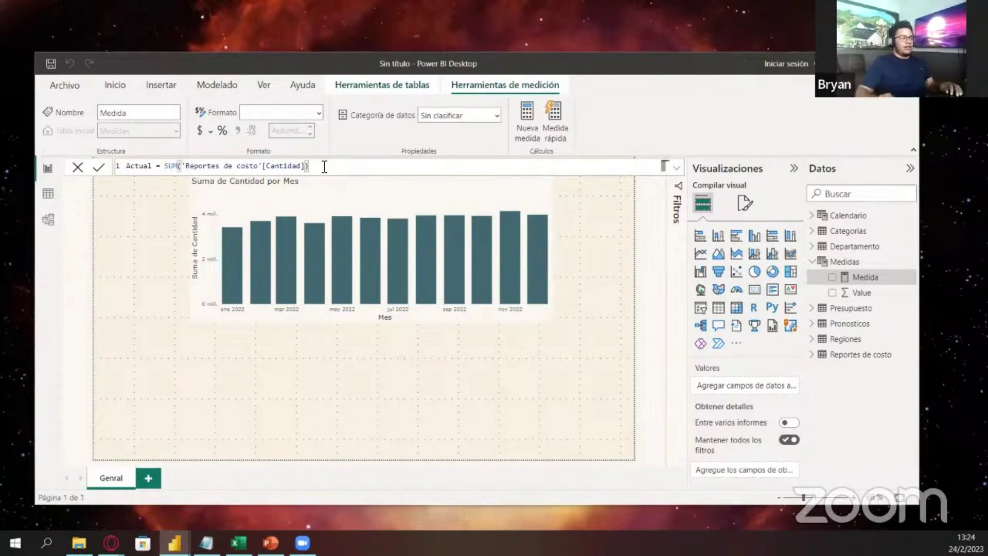
{"action": "key", "text": "Return"}
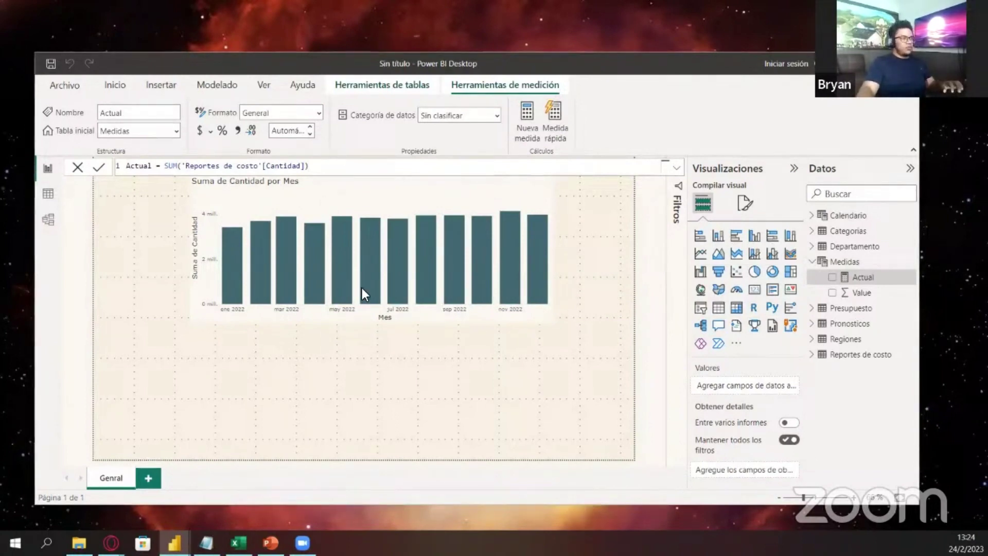
Add a measure to the Medidas table with the formula Presupuesto = SUM(Presupuesto[Presupuesto])
{"action": "left_click", "coordinate": [846, 262]}
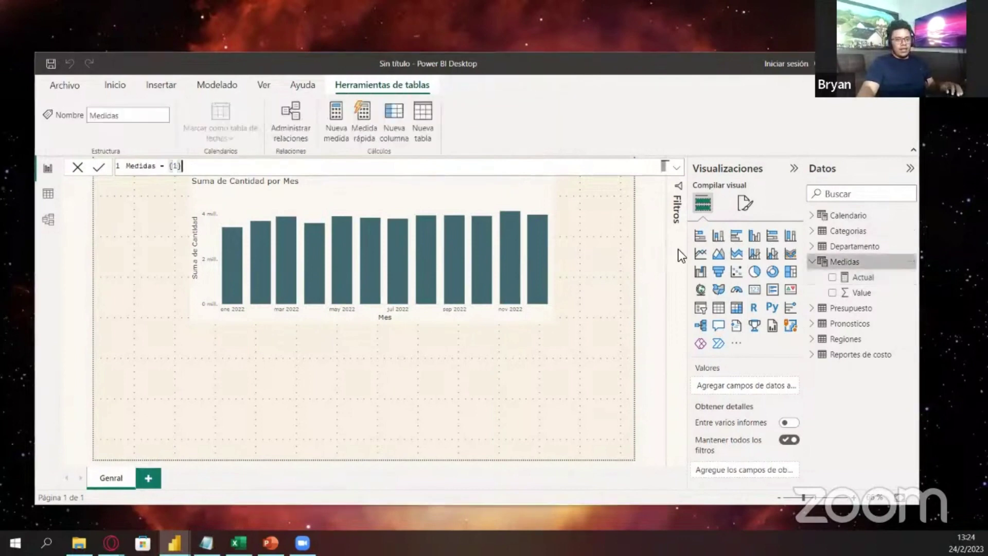
{"action": "left_click", "coordinate": [329, 135]}
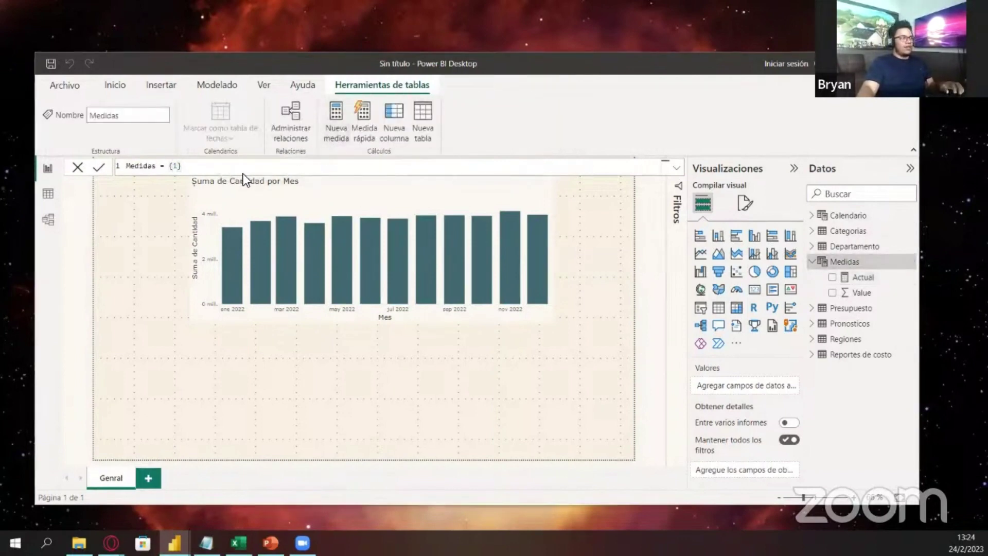
{"action": "type", "text": "Presupuesto = SUM(Presupuesto[Presupuesto])"}
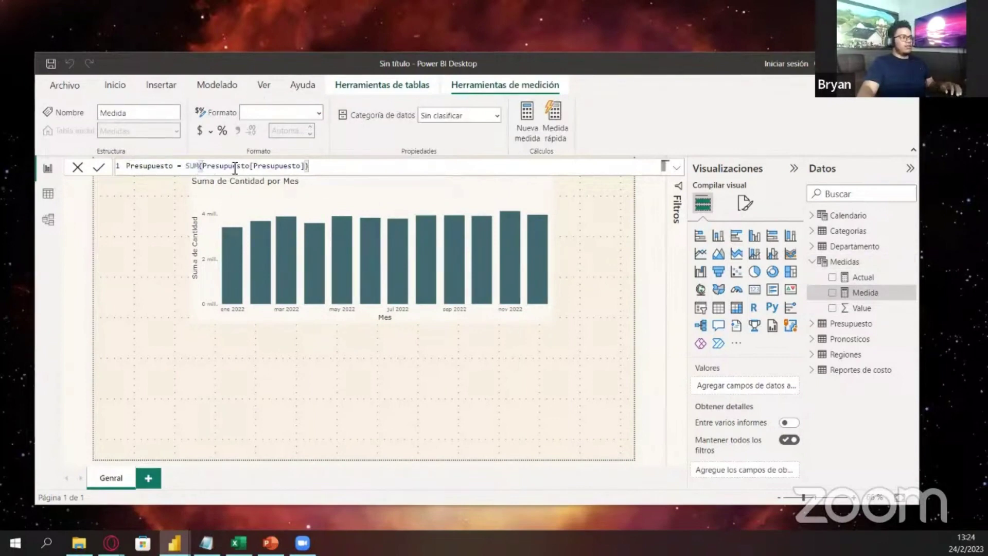
{"action": "left_click", "coordinate": [304, 168]}
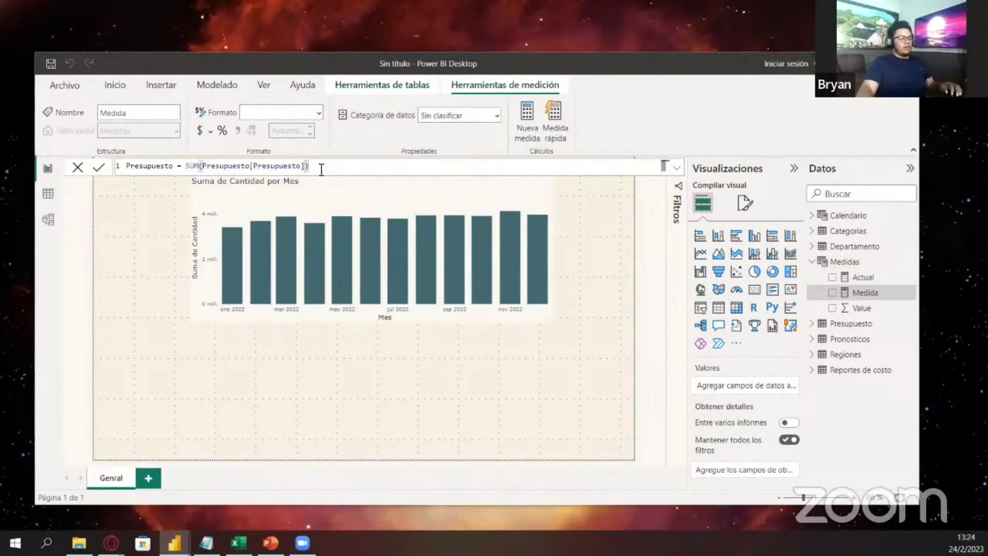
{"action": "key", "text": "Return"}
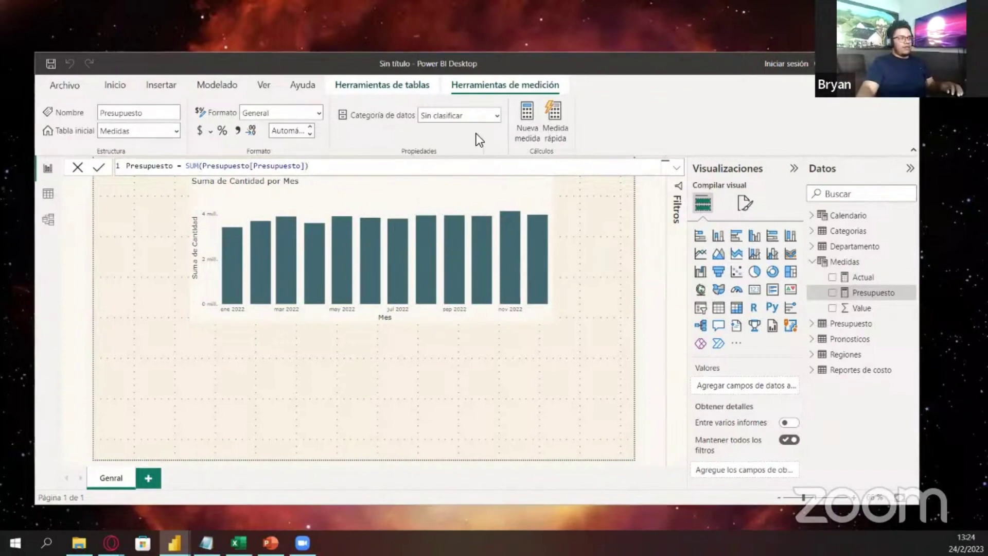
Add another measure to the Medidas table with the formula Pronostico = SUM(Pronosticos[Pronóstico])
{"action": "left_click", "coordinate": [525, 124]}
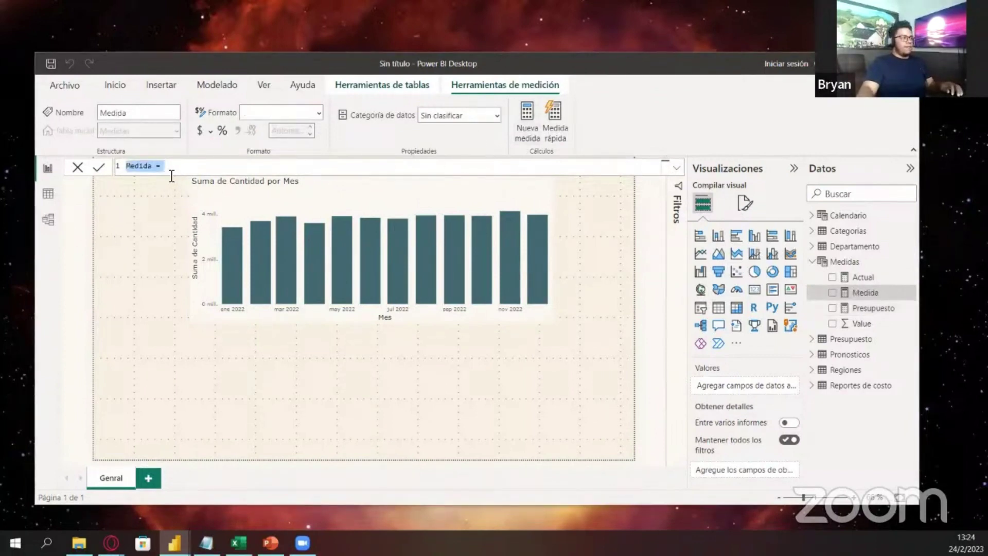
{"action": "type", "text": "Pronostico = SUM(Pronostico[Pronóstico])"}
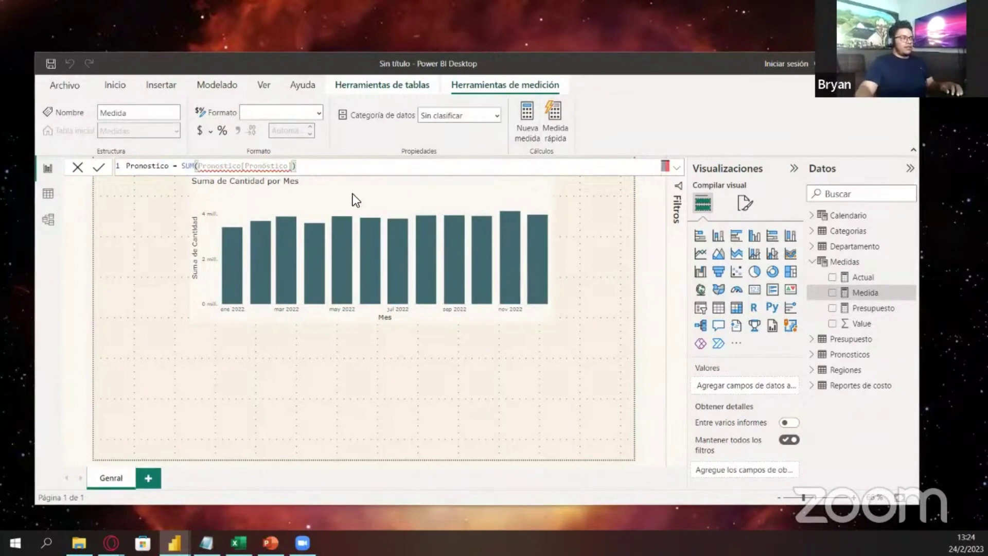
{"action": "left_click", "coordinate": [241, 165]}
{"action": "type", "text": "s"}
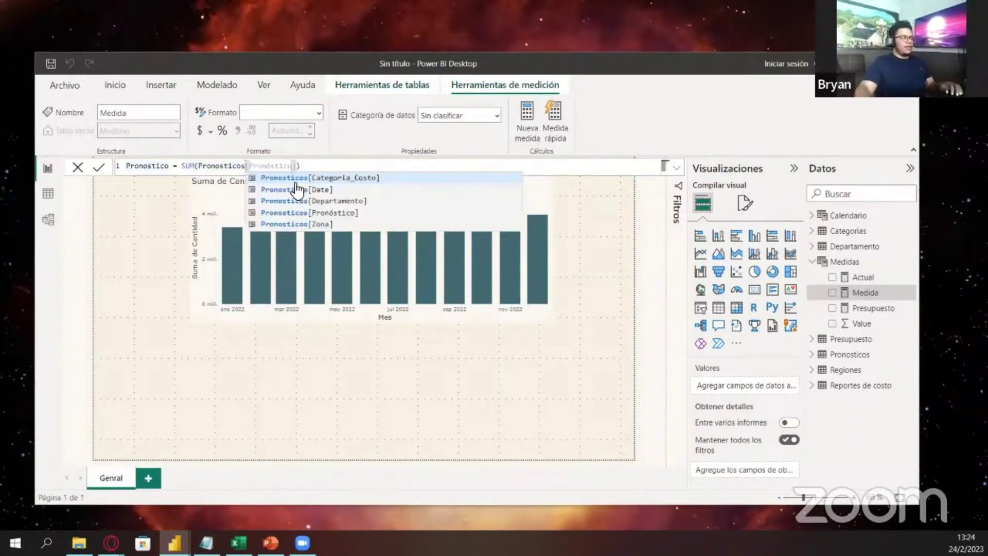
{"action": "left_click", "coordinate": [345, 213]}
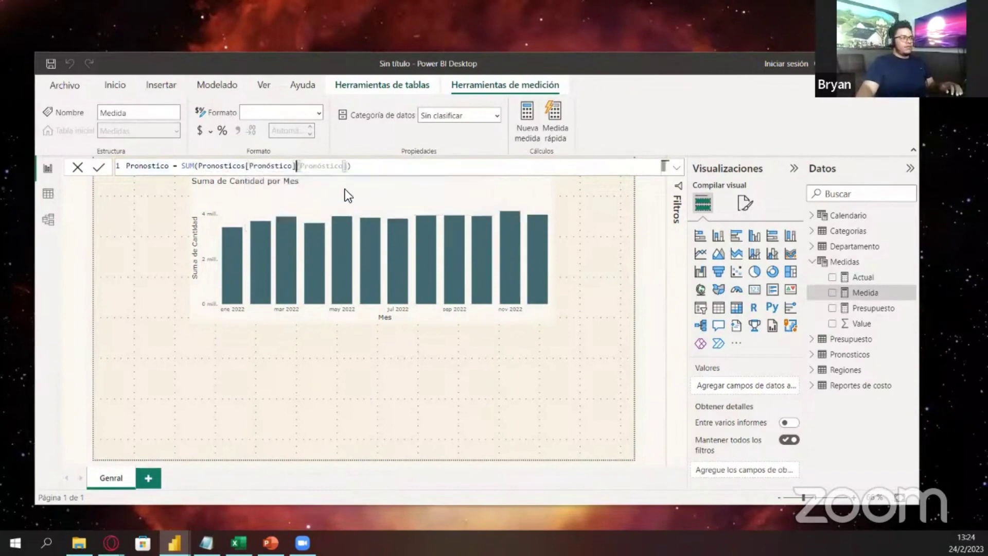
{"action": "key", "text": "Tab"}
{"action": "key", "text": "BackSpace"}
{"action": "key", "text": "BackSpace"}
{"action": "key", "text": "BackSpace"}
{"action": "key", "text": "BackSpace"}
{"action": "key", "text": "BackSpace"}
{"action": "key", "text": "BackSpace"}
{"action": "key", "text": "BackSpace"}
{"action": "key", "text": "BackSpace"}
{"action": "key", "text": "BackSpace"}
{"action": "key", "text": "BackSpace"}
{"action": "key", "text": "BackSpace"}
{"action": "key", "text": "BackSpace"}
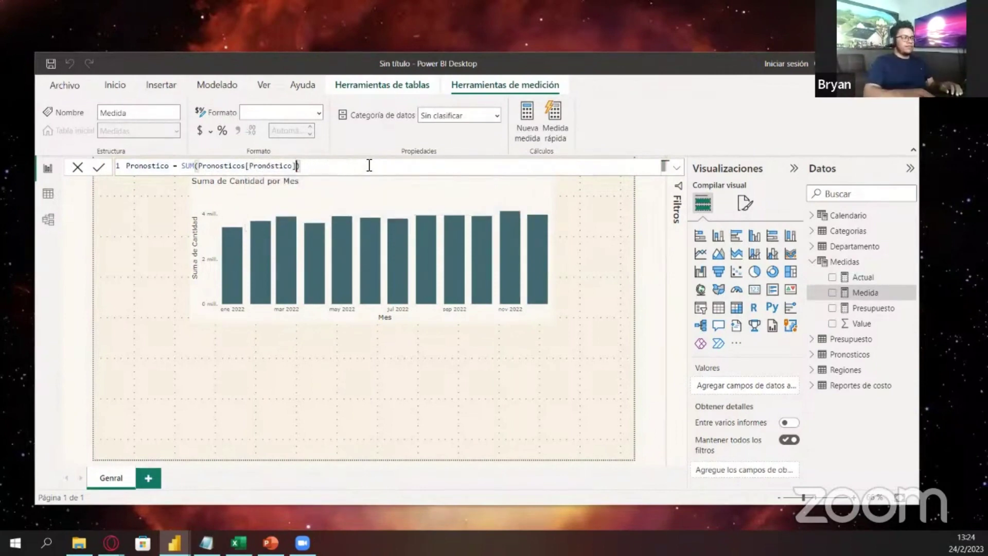
{"action": "key", "text": "Return"}
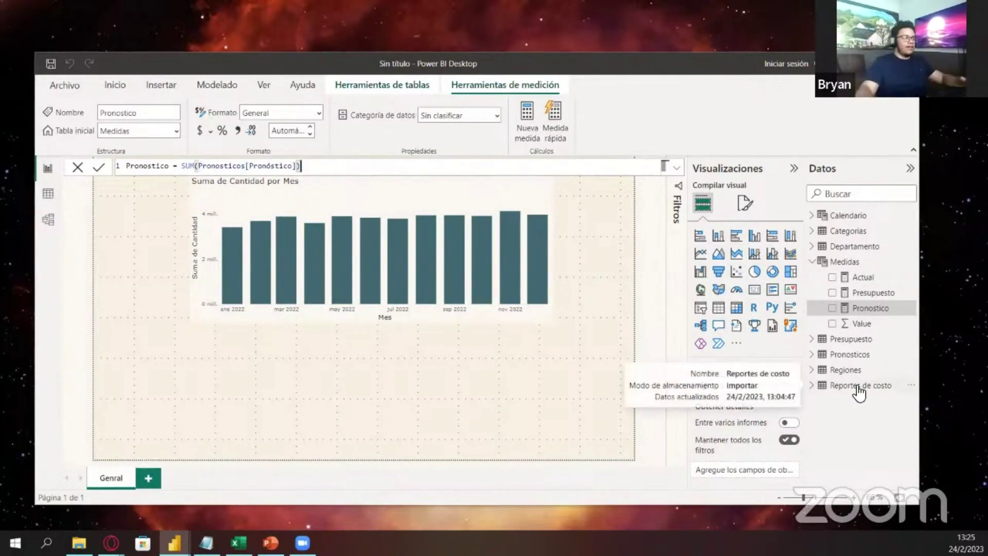
Expand and collapse the formula bar, and select the monthly Cantidad chart on the report page
{"action": "left_click", "coordinate": [677, 169]}
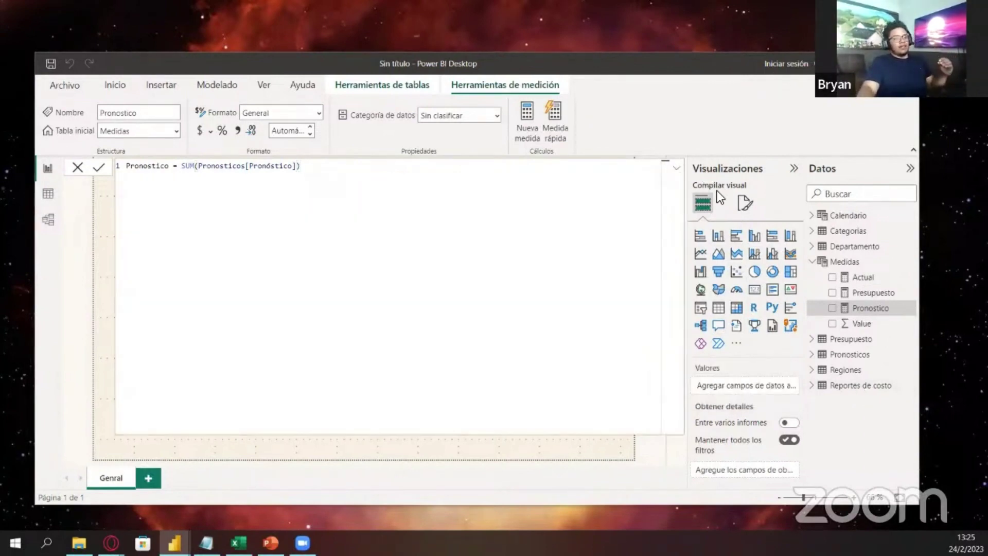
{"action": "left_click", "coordinate": [676, 168]}
{"action": "left_click", "coordinate": [502, 203]}
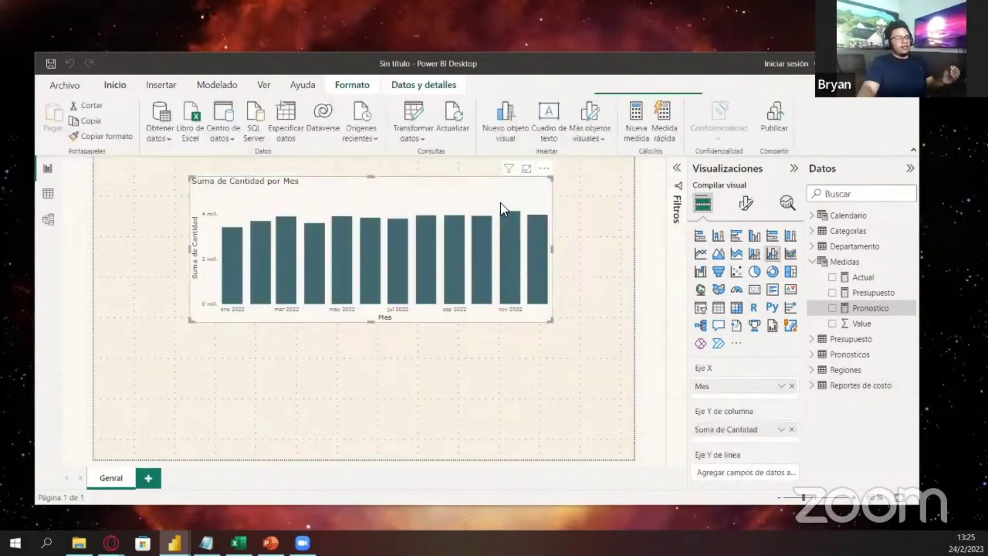